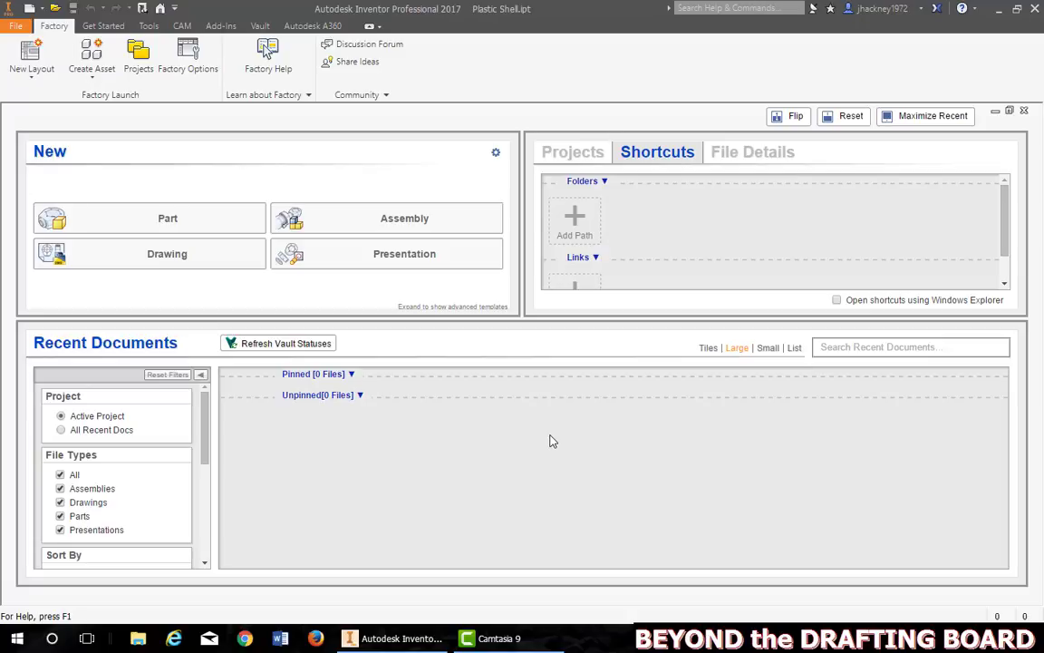
# Import Plastic Shell.sat from the Personal Work folder as a multi-body part, keeping the default import options.
pyautogui.click(55, 10)
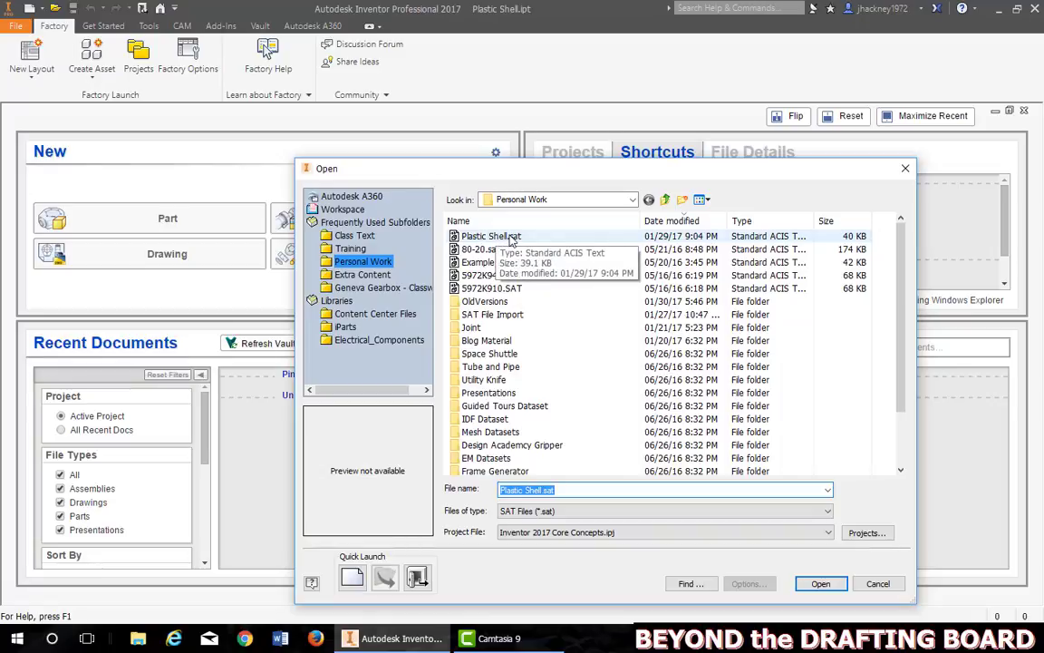
pyautogui.click(512, 238)
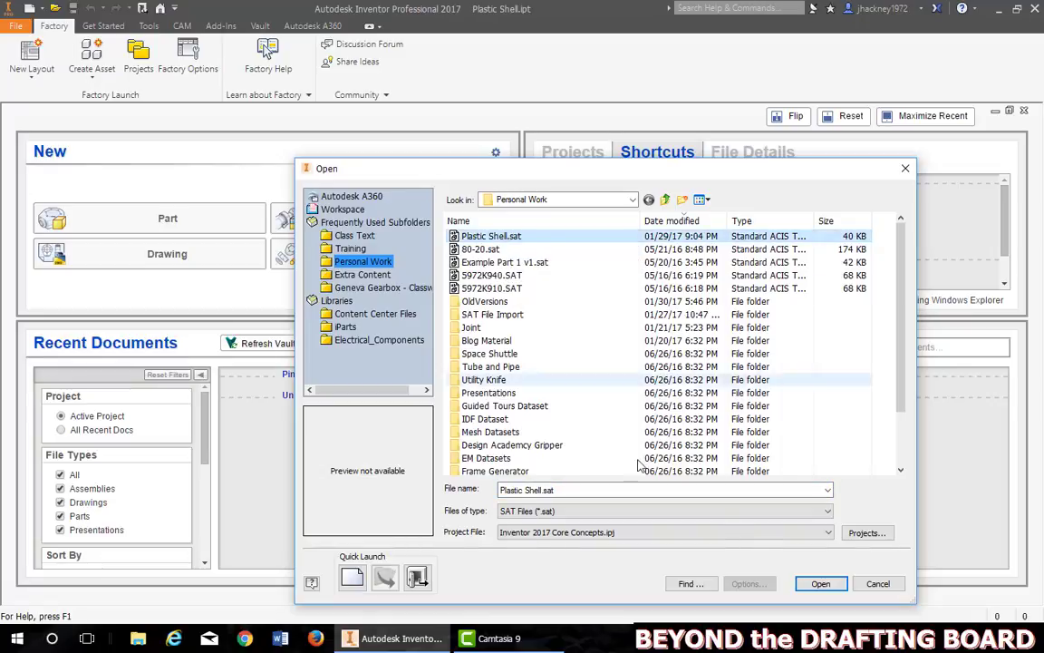
pyautogui.click(821, 584)
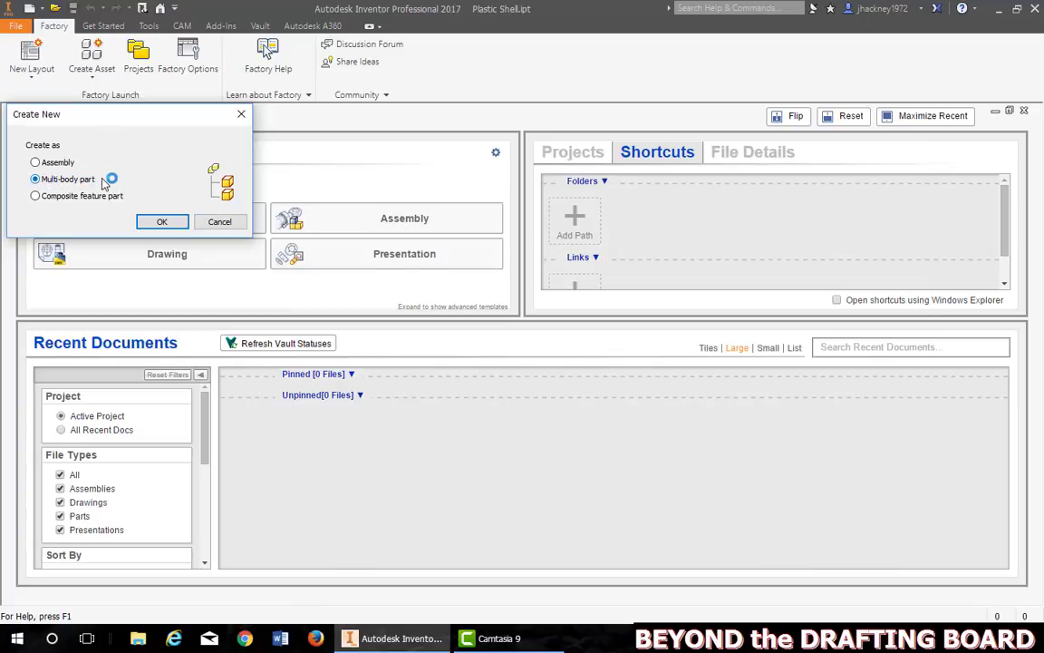
pyautogui.click(166, 222)
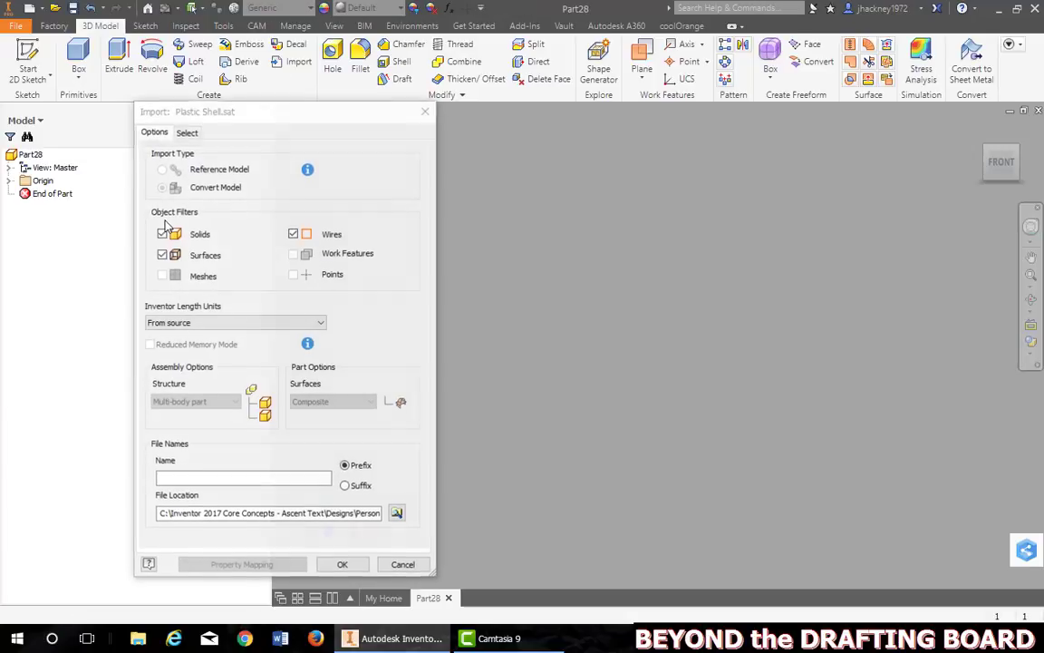
pyautogui.click(343, 564)
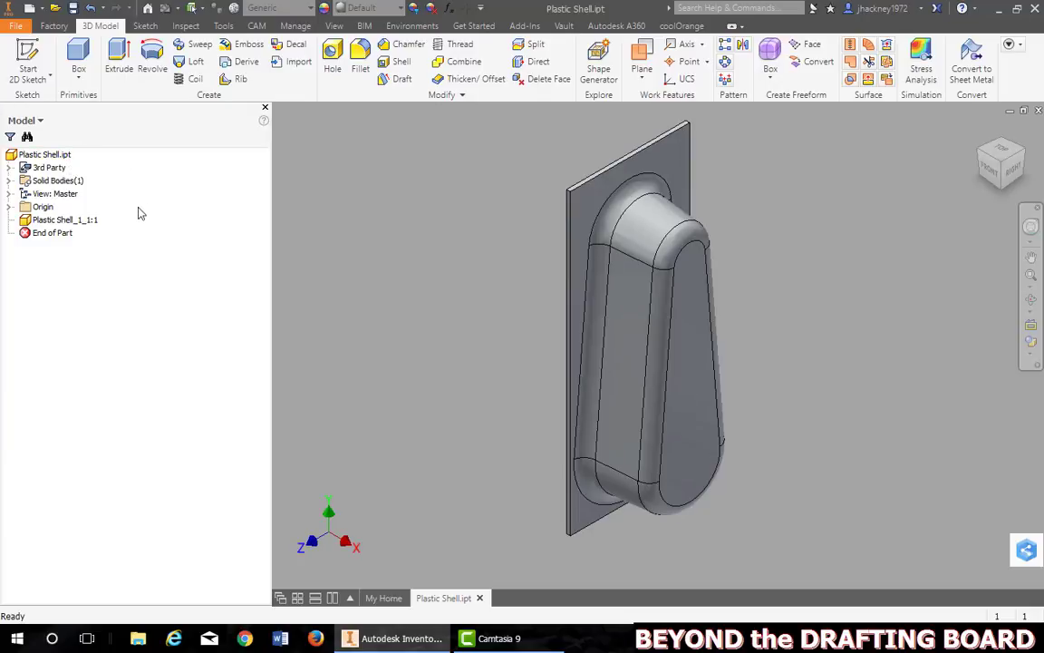
# Rename the imported solid body to Plastic Shell and set its body appearance to Red.
pyautogui.click(9, 180)
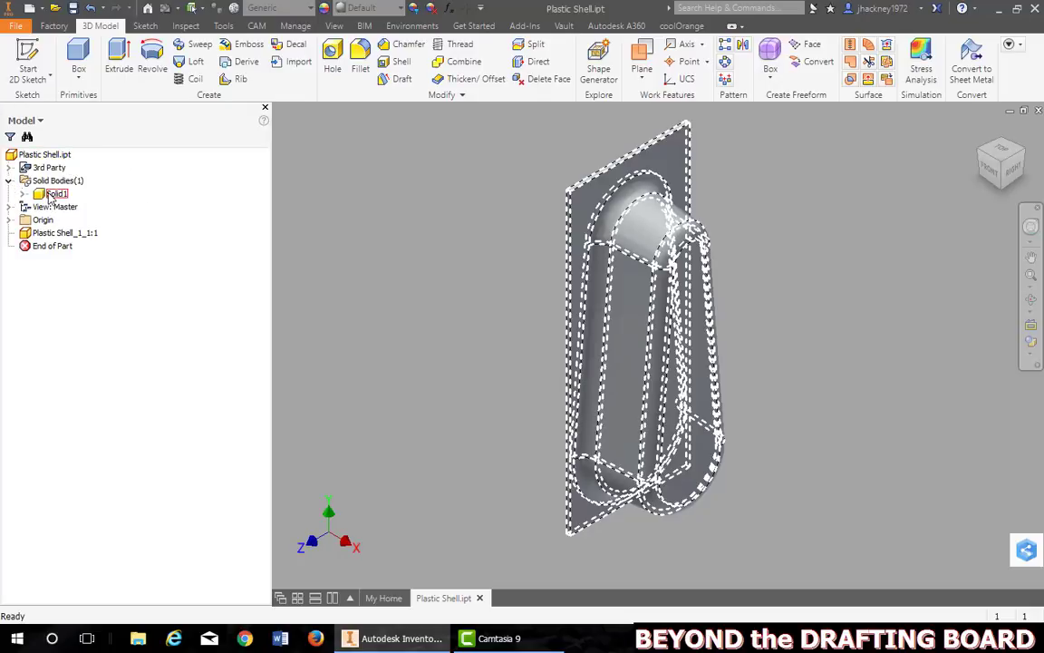
pyautogui.click(50, 195)
pyautogui.rightClick(50, 195)
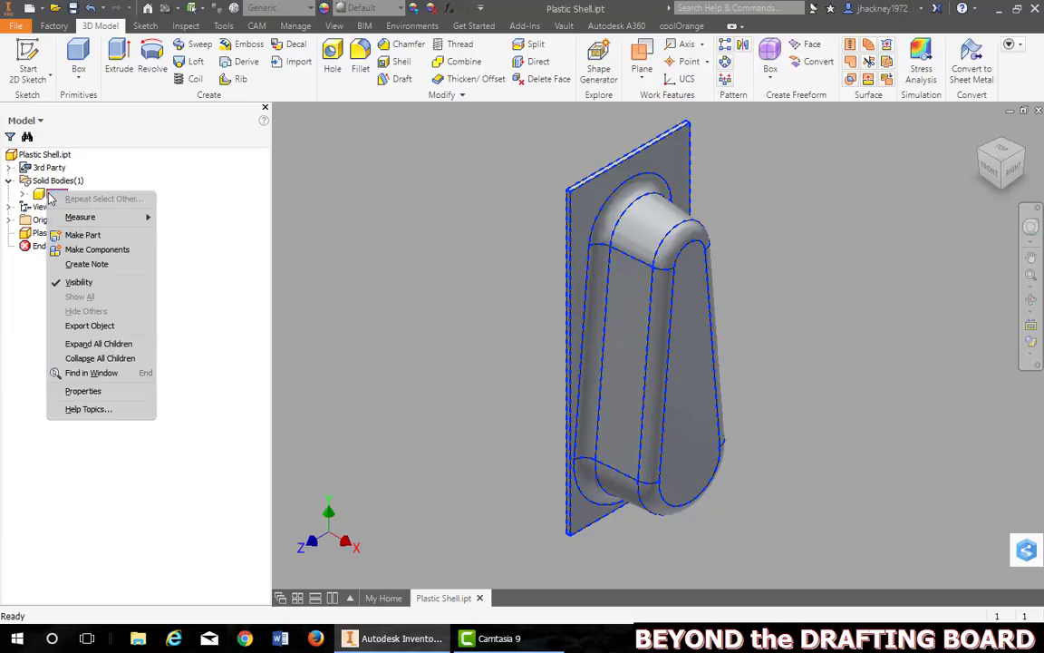
pyautogui.click(83, 392)
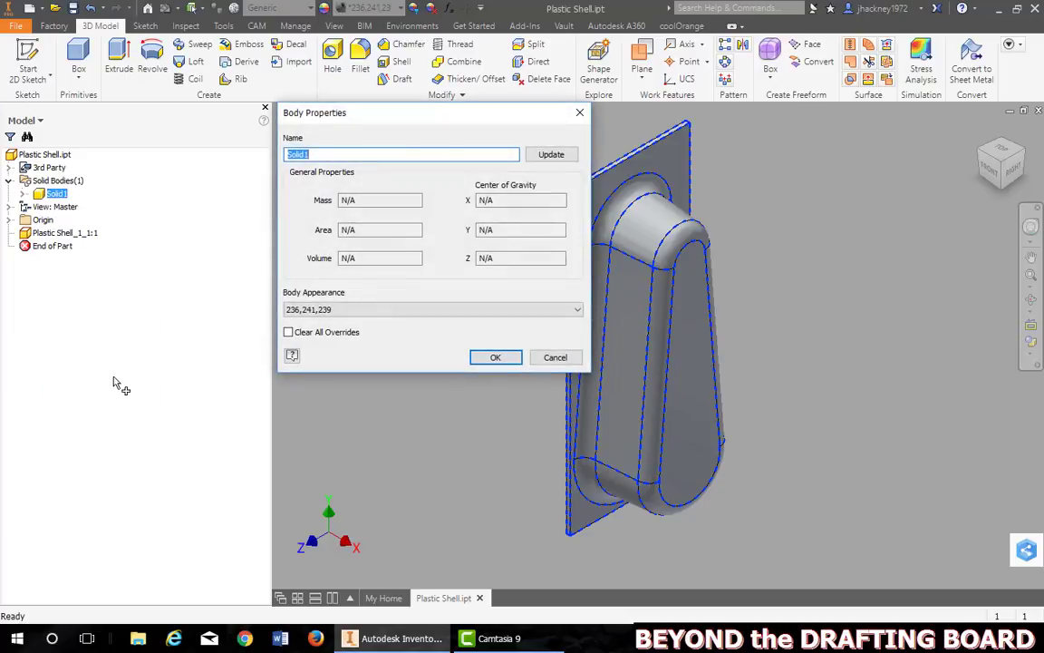
pyautogui.write('Plastic Shell')
pyautogui.click(343, 311)
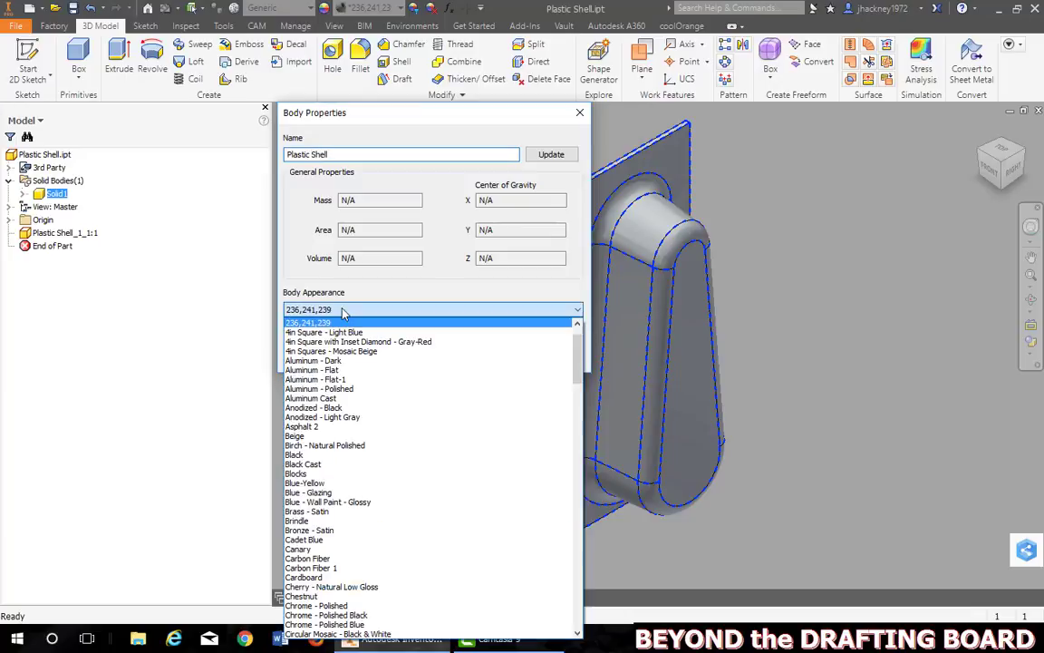
pyautogui.write('red')
pyautogui.press('Return')
pyautogui.press('Return')
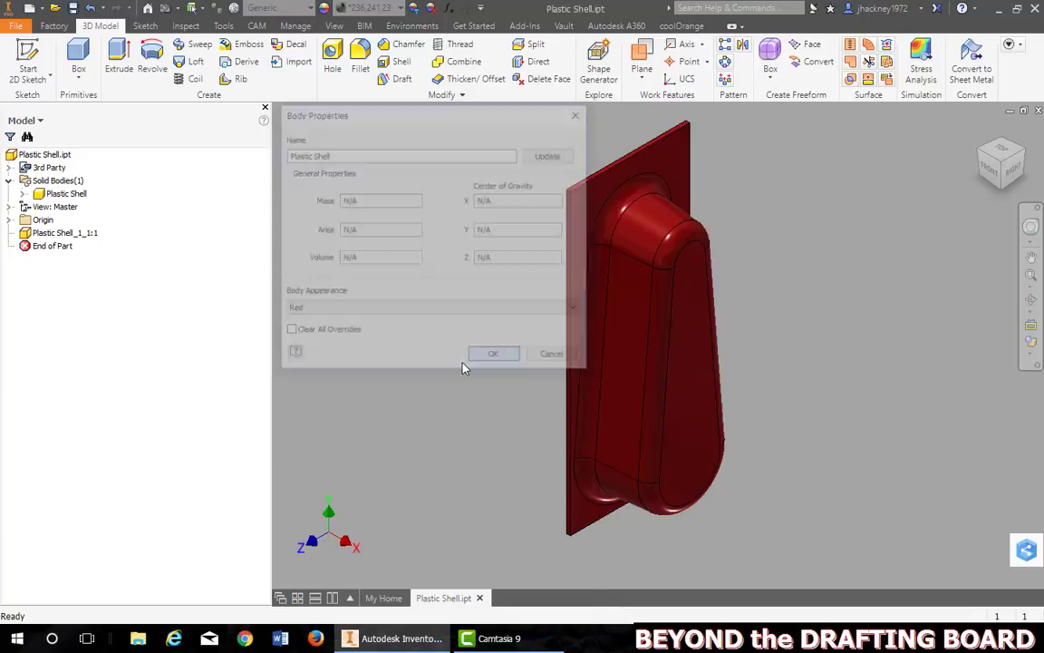
pyautogui.click(65, 195)
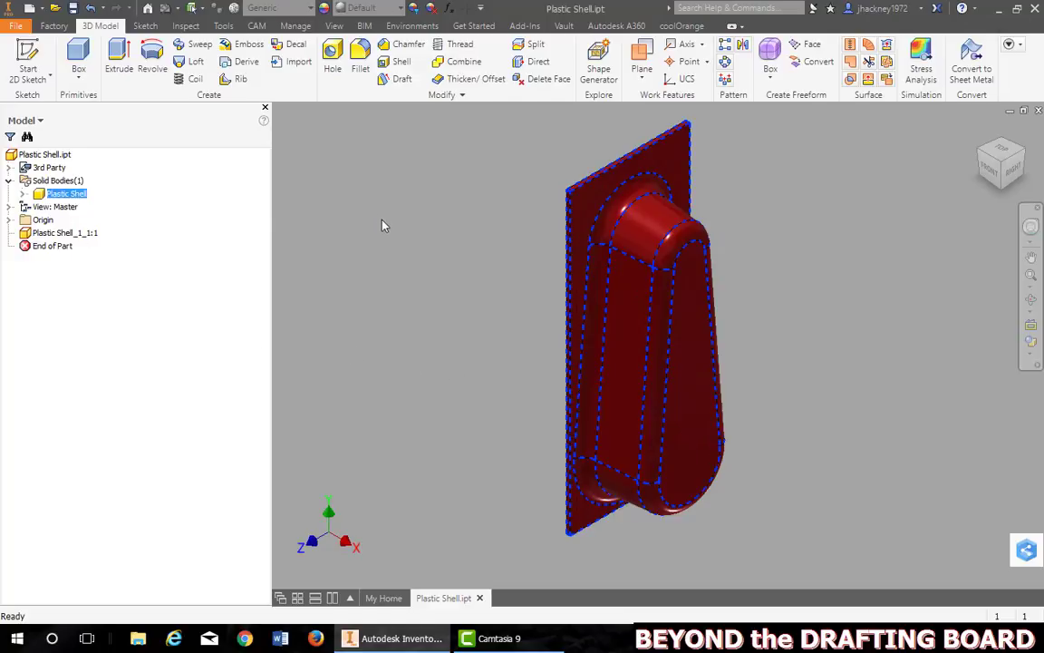
pyautogui.moveTo(428, 234); pyautogui.dragTo(356, 259, button='middle')
pyautogui.click(356, 238)
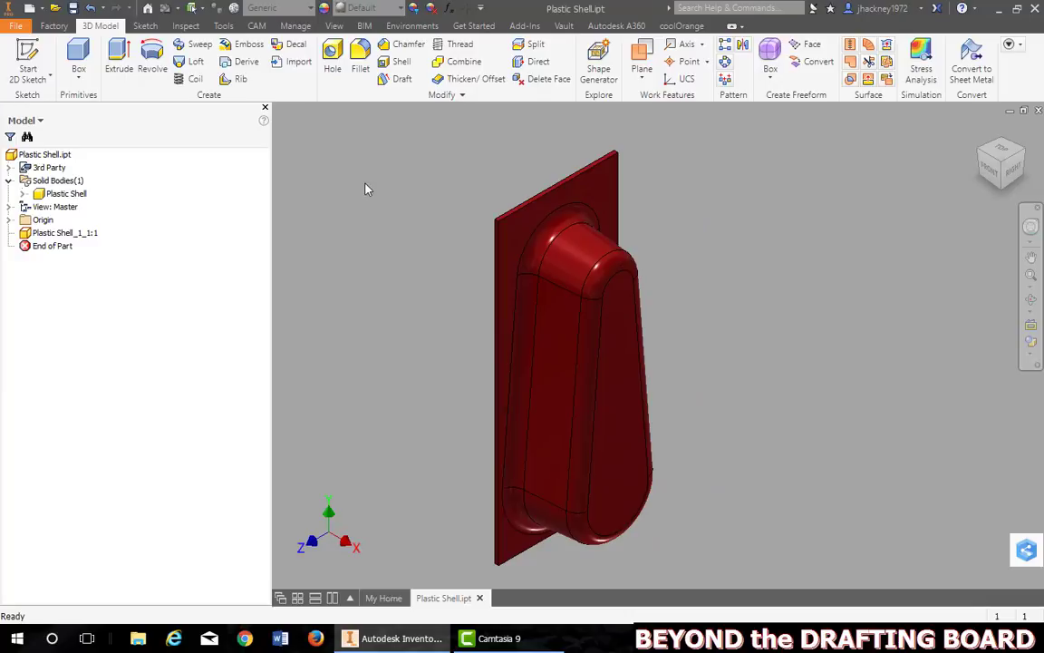
# Create a work plane on the hidden back face of the shell's flange, passing through its upper corner point.
pyautogui.click(642, 55)
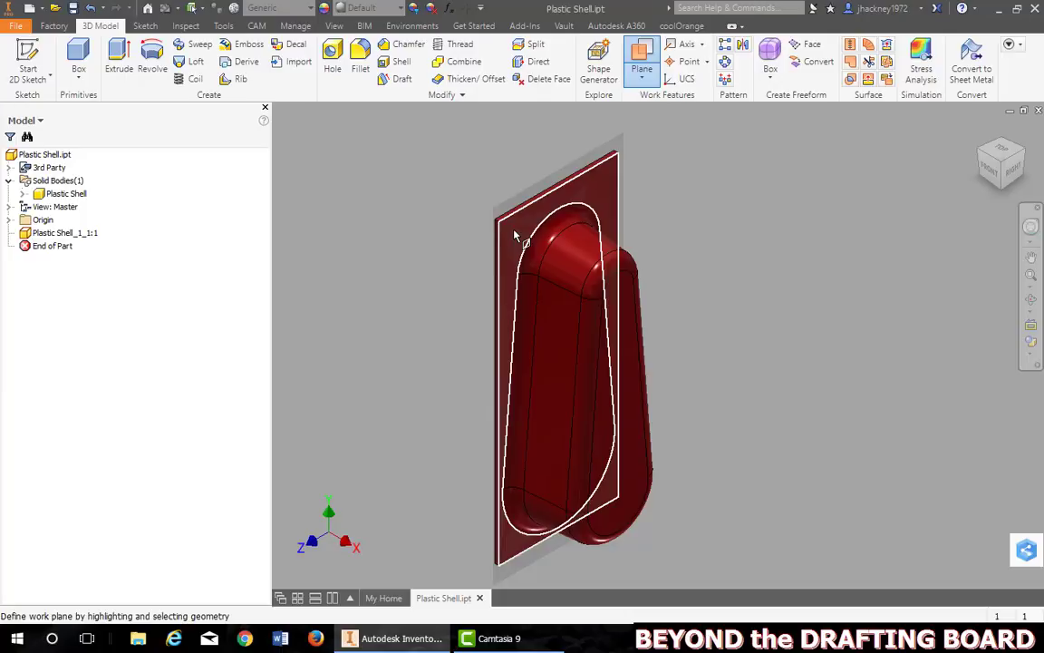
pyautogui.rightClick(516, 234)
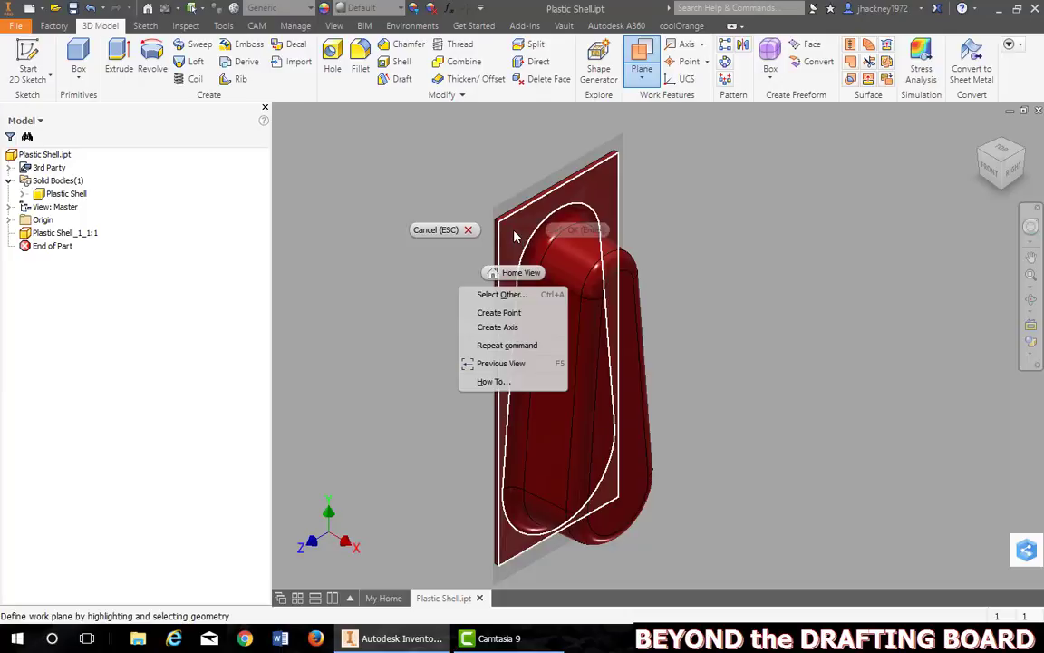
pyautogui.click(505, 295)
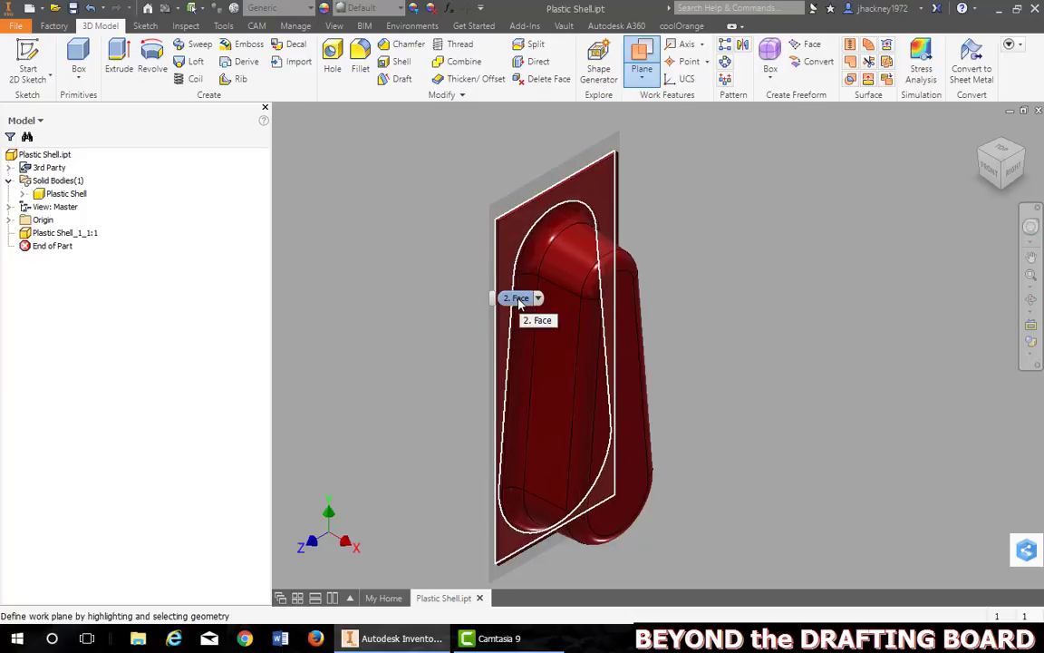
pyautogui.click(518, 299)
pyautogui.scroll(-5, 490, 222)
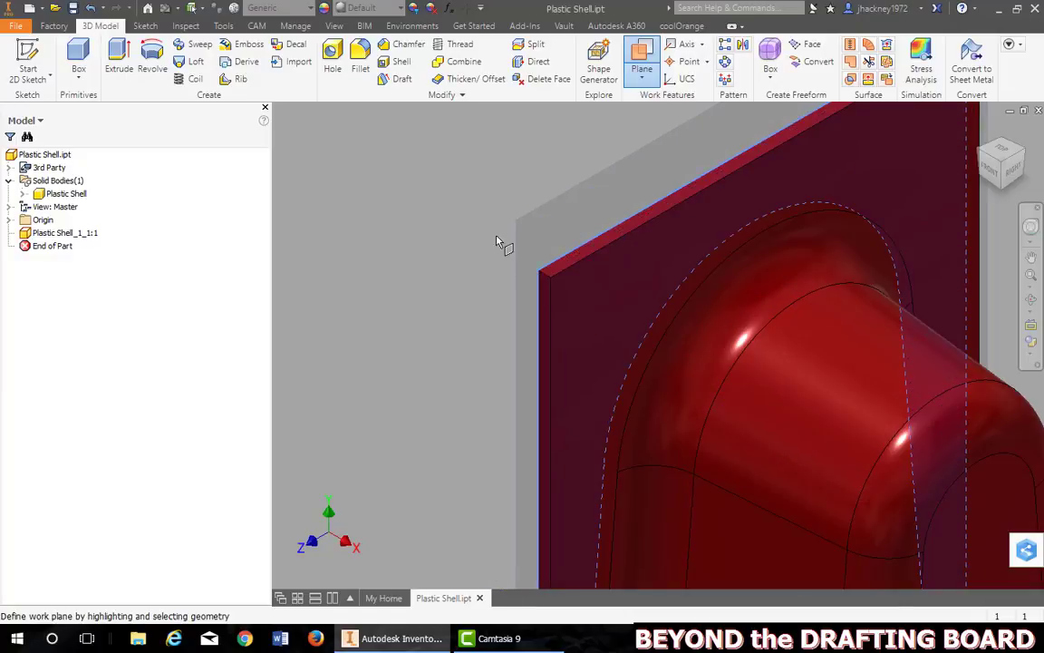
pyautogui.click(540, 272)
pyautogui.scroll(4, 472, 232)
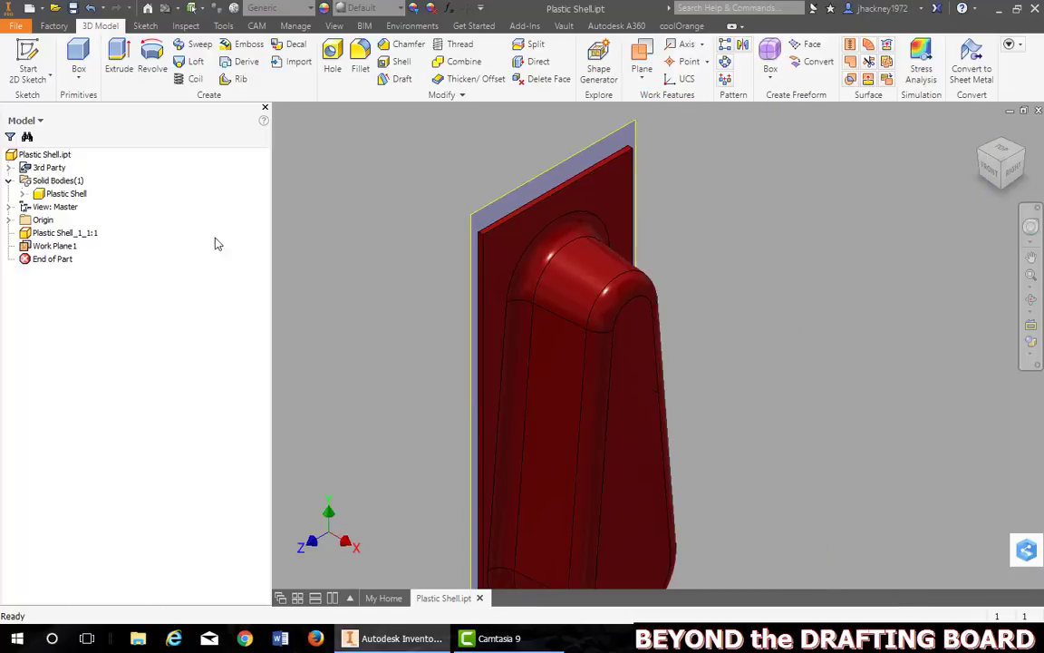
# Turn on Auto-Resize for the new work plane.
pyautogui.rightClick(61, 245)
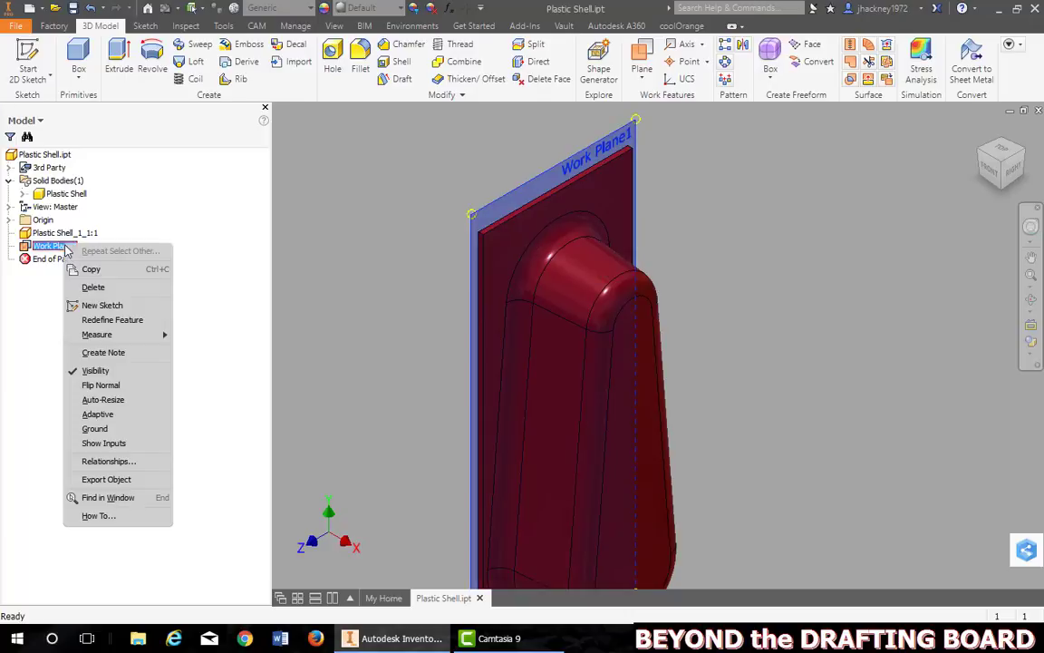
pyautogui.click(125, 402)
pyautogui.scroll(2, 390, 281)
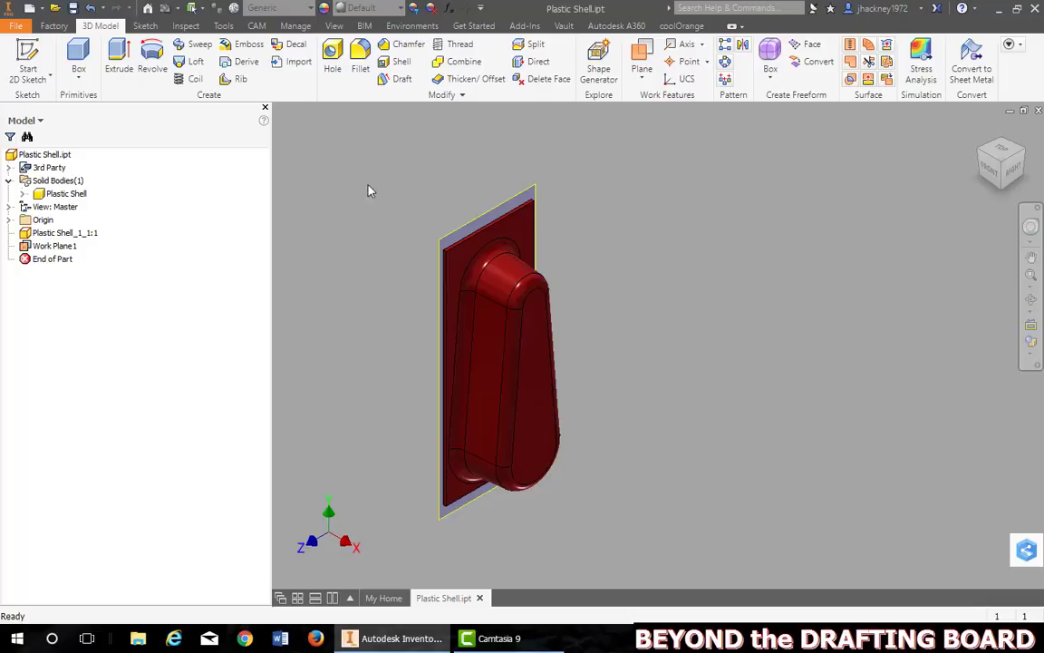
# Sketch a rectangle on the work plane enclosing the whole flange, with its top edge about 0.54 in above the flange.
pyautogui.click(478, 215)
pyautogui.rightClick(478, 214)
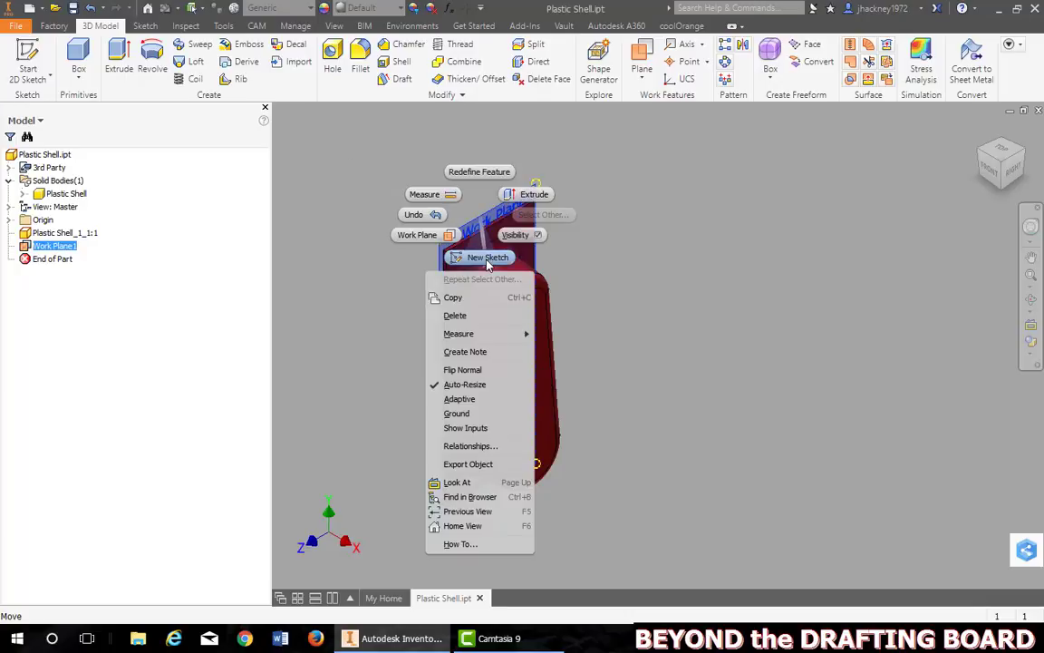
pyautogui.click(488, 259)
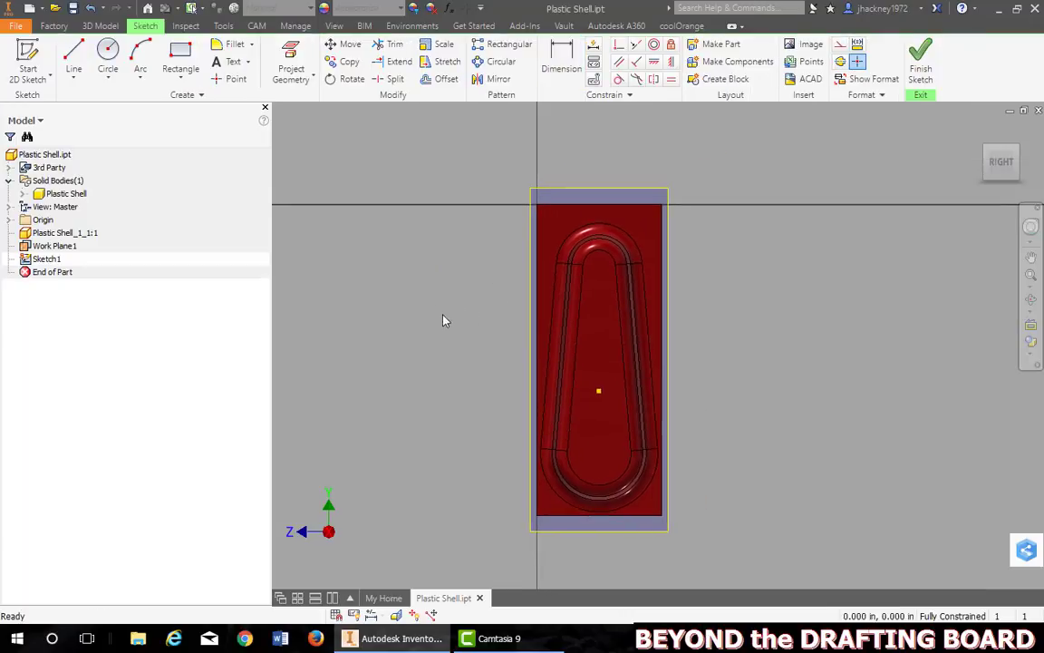
pyautogui.click(180, 58)
pyautogui.click(508, 170)
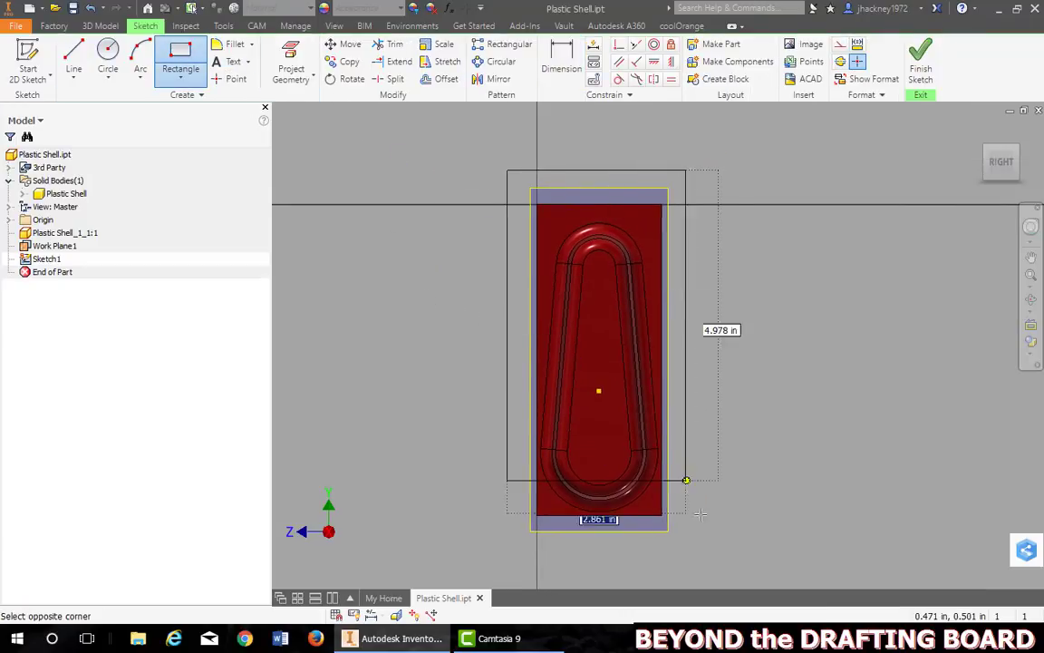
pyautogui.click(703, 557)
# Dimension the gap between the rectangle's top edge and the flange's top edge at 0.5 in.
pyautogui.press('d')
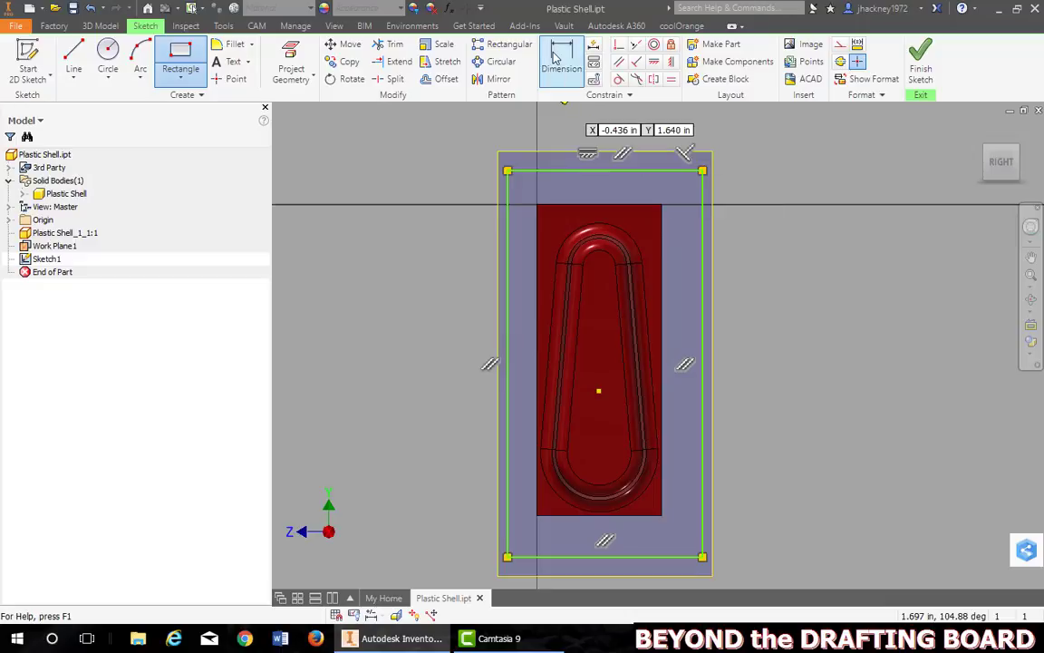
pyautogui.click(612, 208)
pyautogui.click(615, 172)
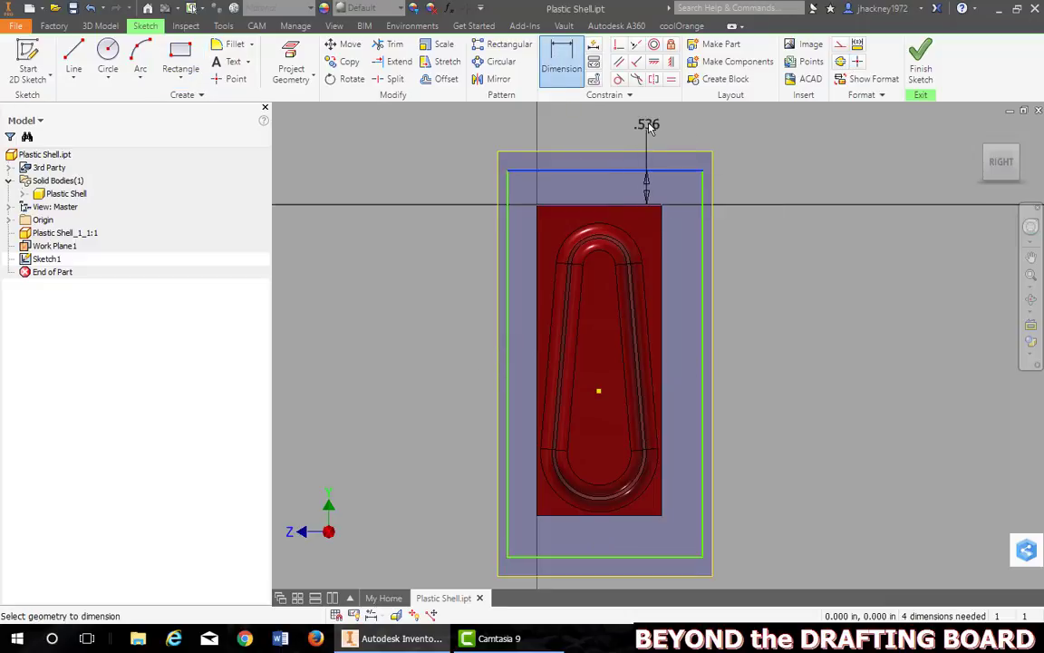
pyautogui.click(658, 133)
pyautogui.write('3')
pyautogui.press('Return')
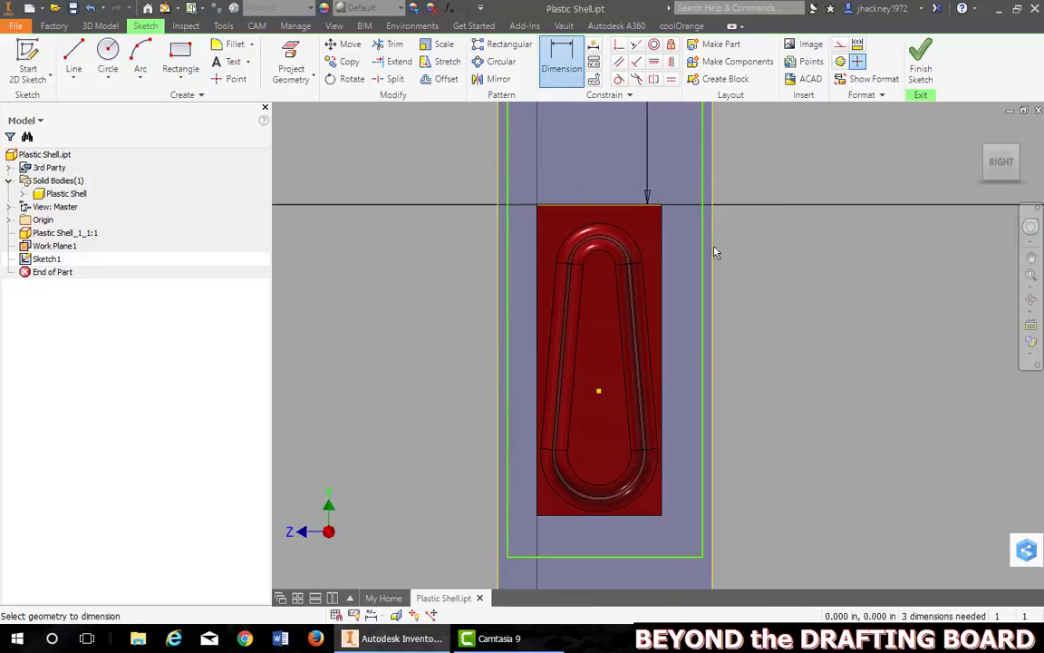
pyautogui.moveTo(743, 237); pyautogui.dragTo(716, 329, button='middle')
pyautogui.scroll(-4, 717, 326)
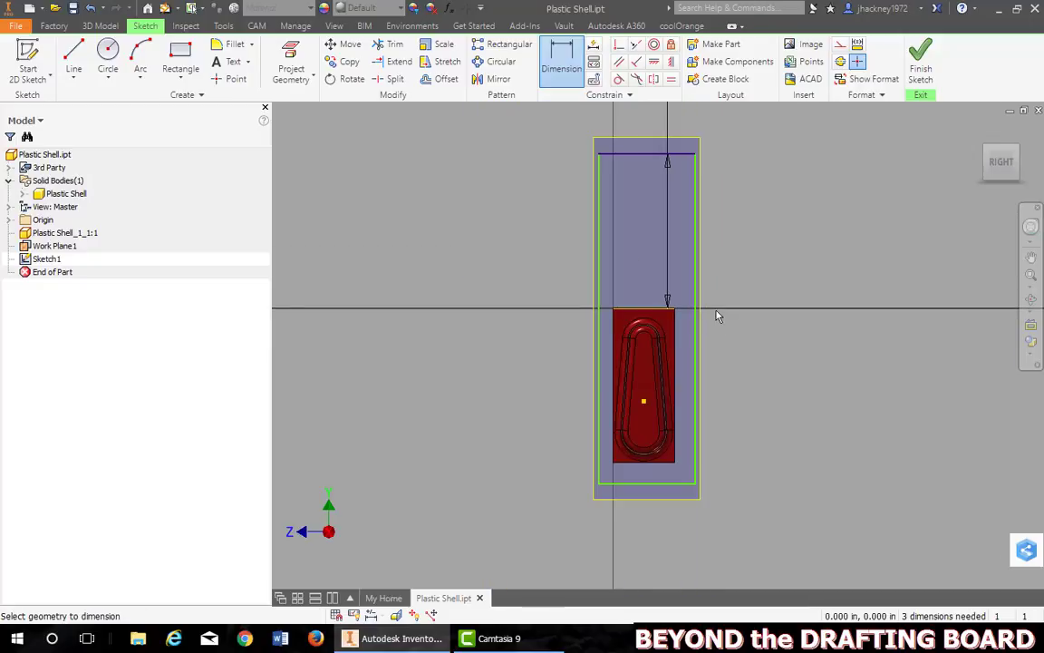
pyautogui.doubleClick(669, 188)
pyautogui.write('.')
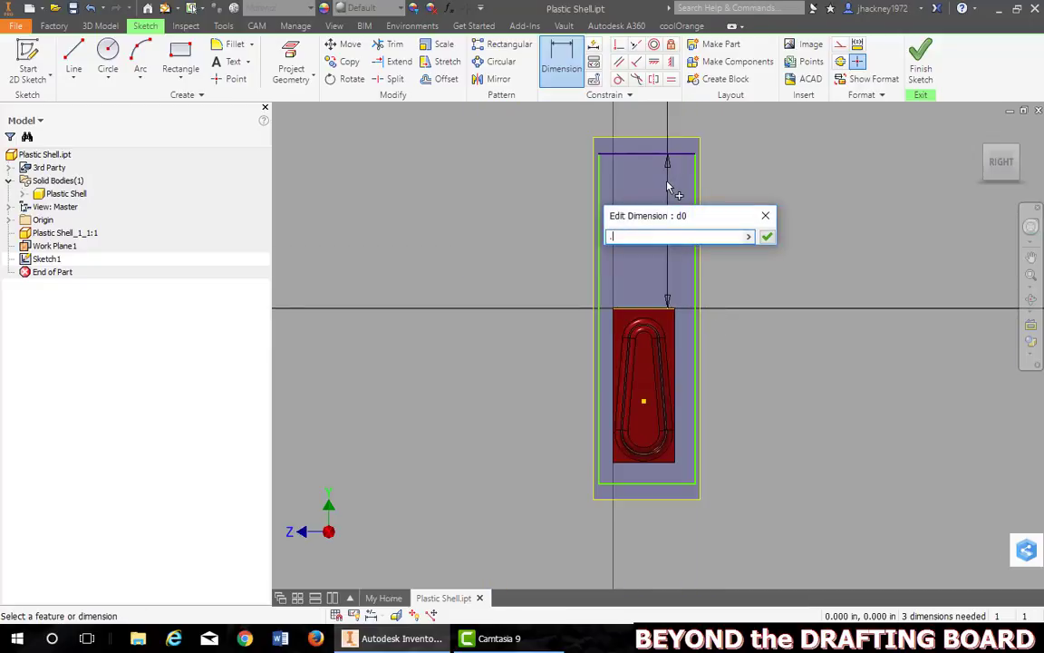
pyautogui.write('5')
pyautogui.press('Return')
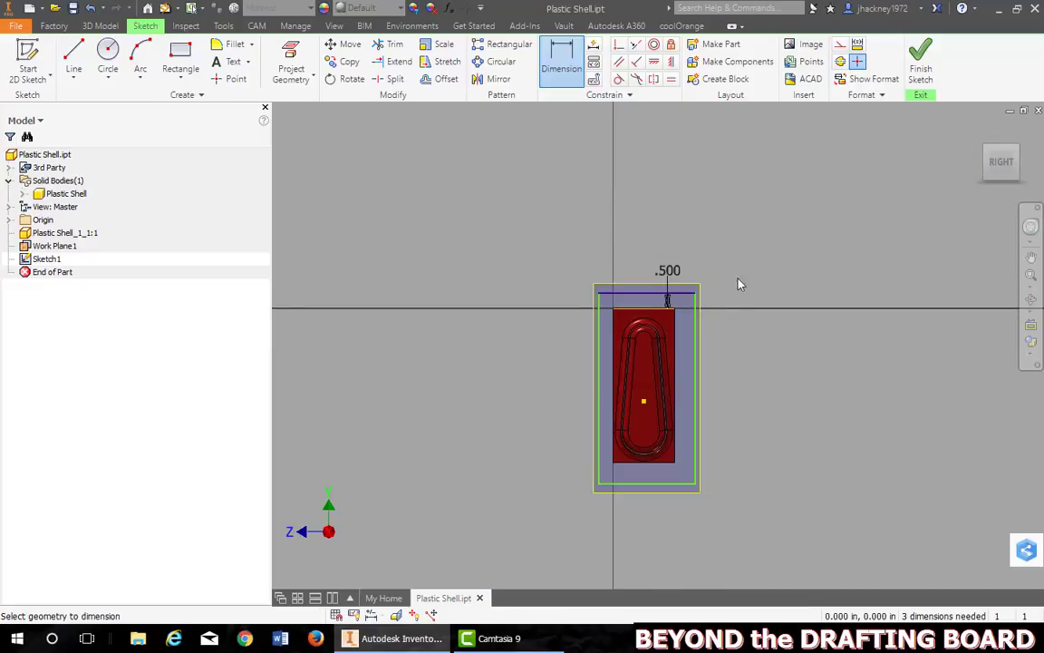
# Dimension the gap between the flange's right edge and the rectangle's right side, linking it to the top gap dimension d0.
pyautogui.click(678, 354)
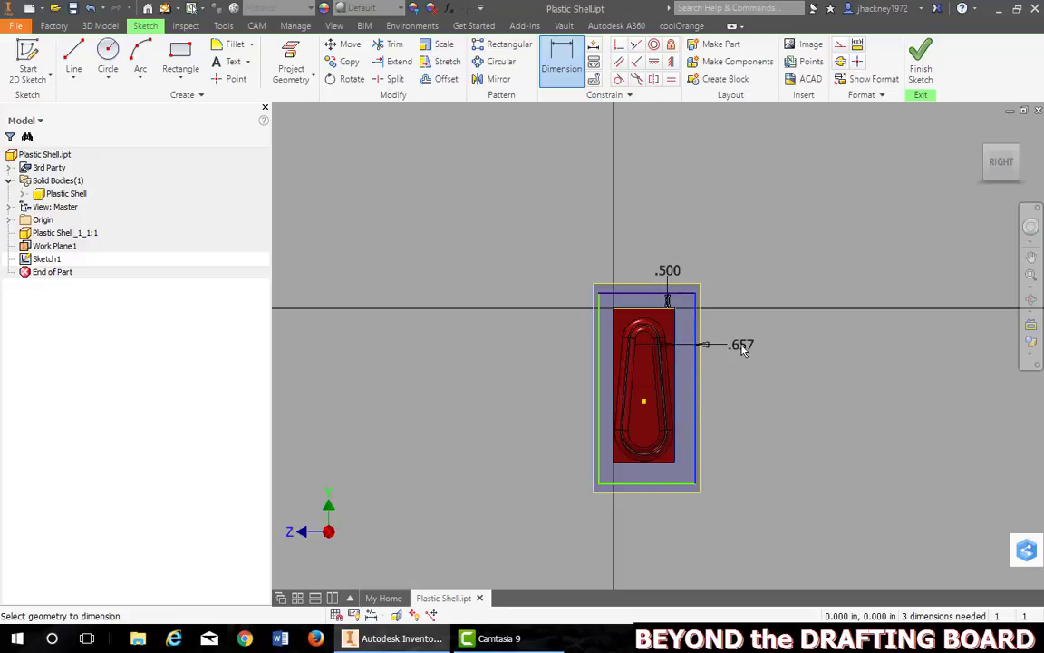
pyautogui.click(742, 344)
pyautogui.click(670, 272)
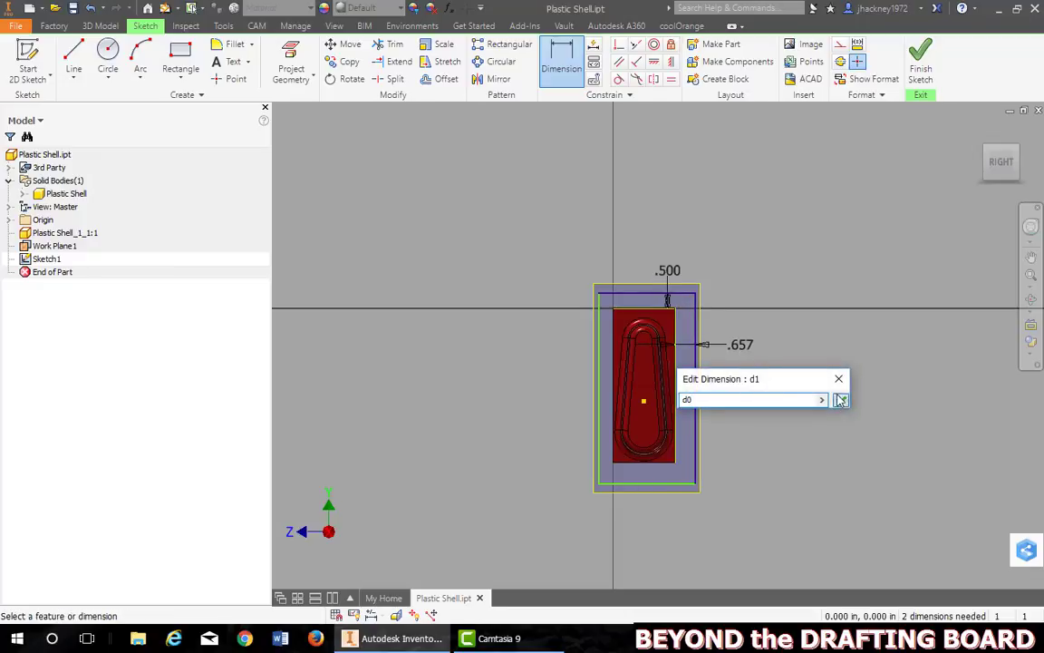
pyautogui.press('Return')
# Dimension the rectangle's overall width at 3 in.
pyautogui.click(634, 297)
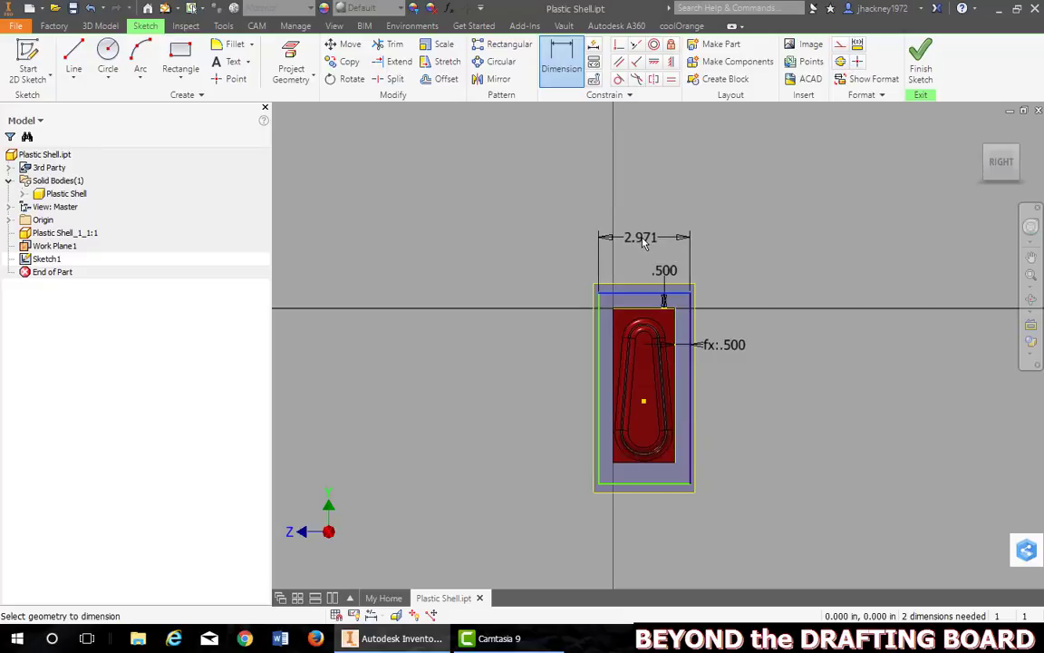
pyautogui.click(642, 240)
pyautogui.write('2')
pyautogui.press('Return')
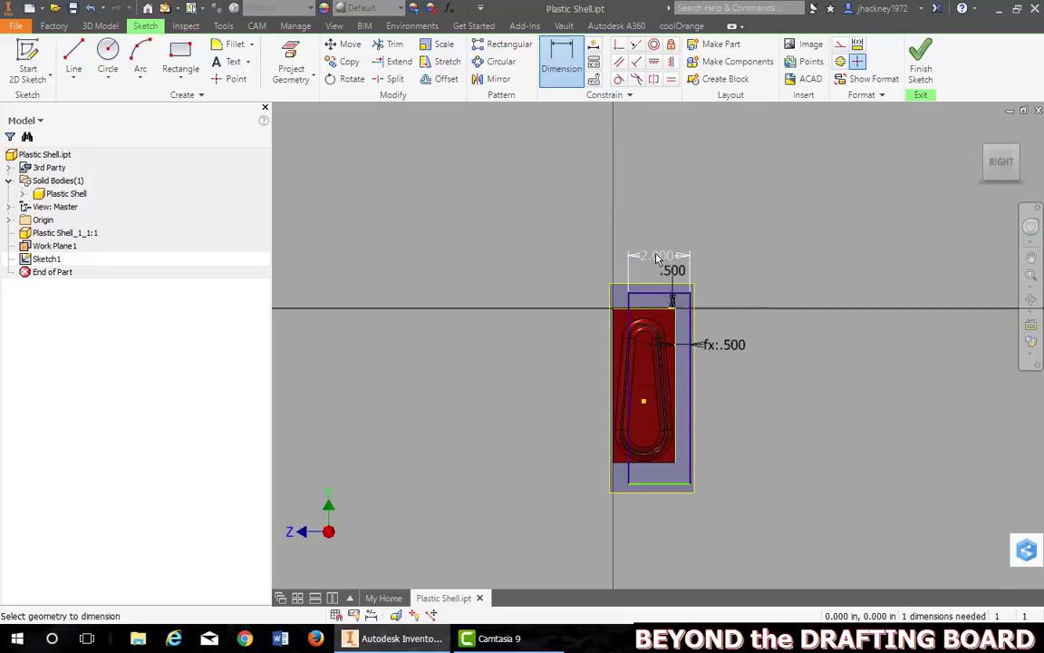
pyautogui.doubleClick(657, 257)
pyautogui.write('3')
pyautogui.press('Return')
# Dimension the rectangle's overall height at 6 in to fully constrain the sketch.
pyautogui.click(599, 362)
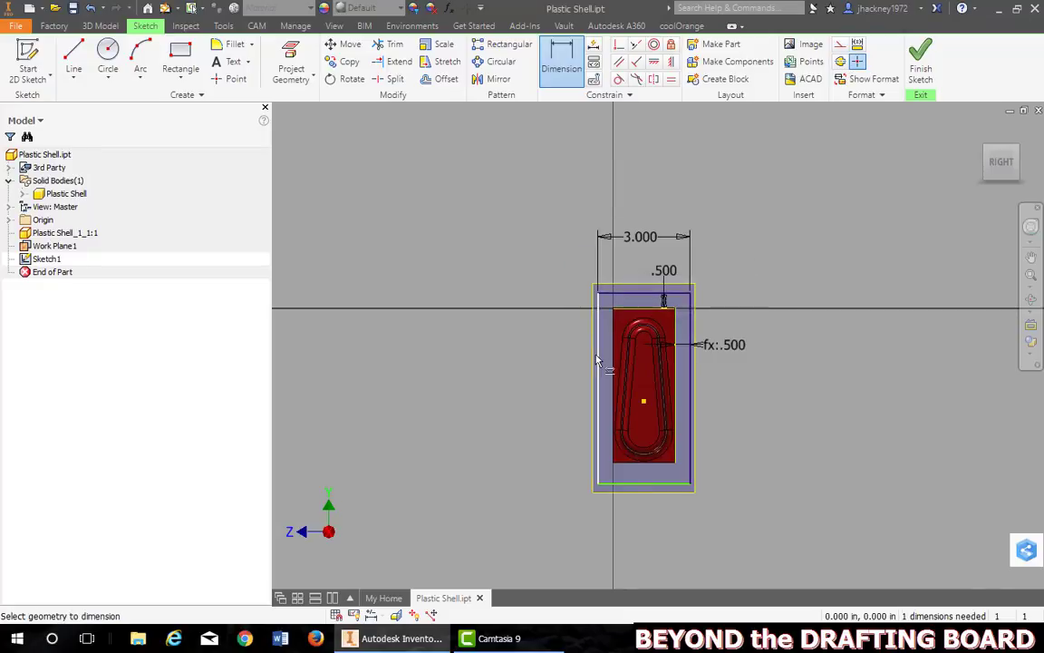
pyautogui.click(559, 361)
pyautogui.write('6')
pyautogui.press('Return')
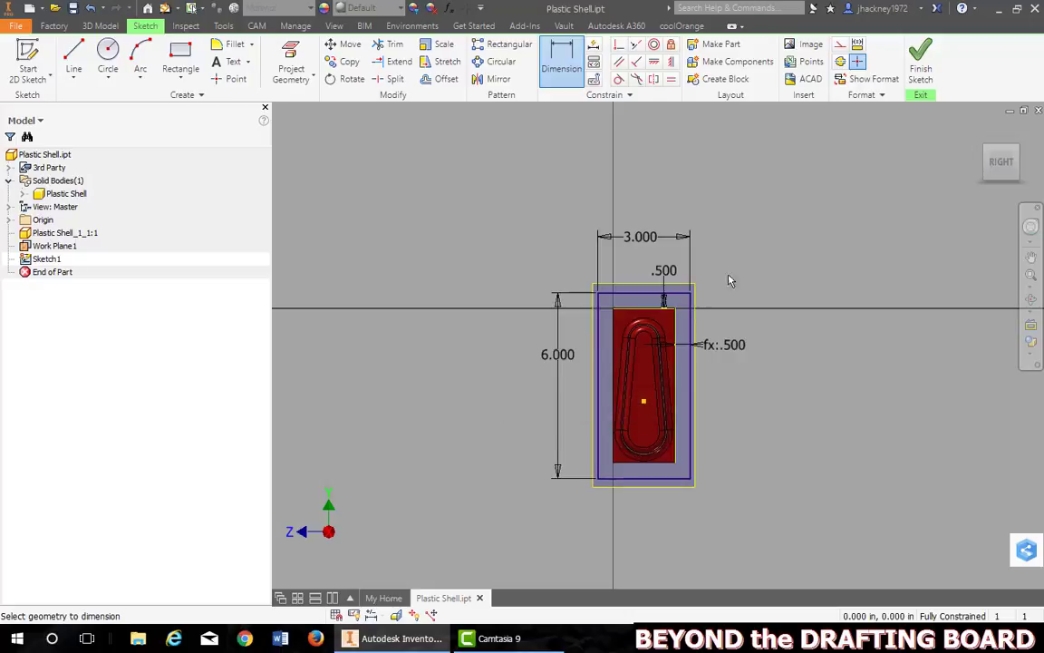
pyautogui.click(99, 26)
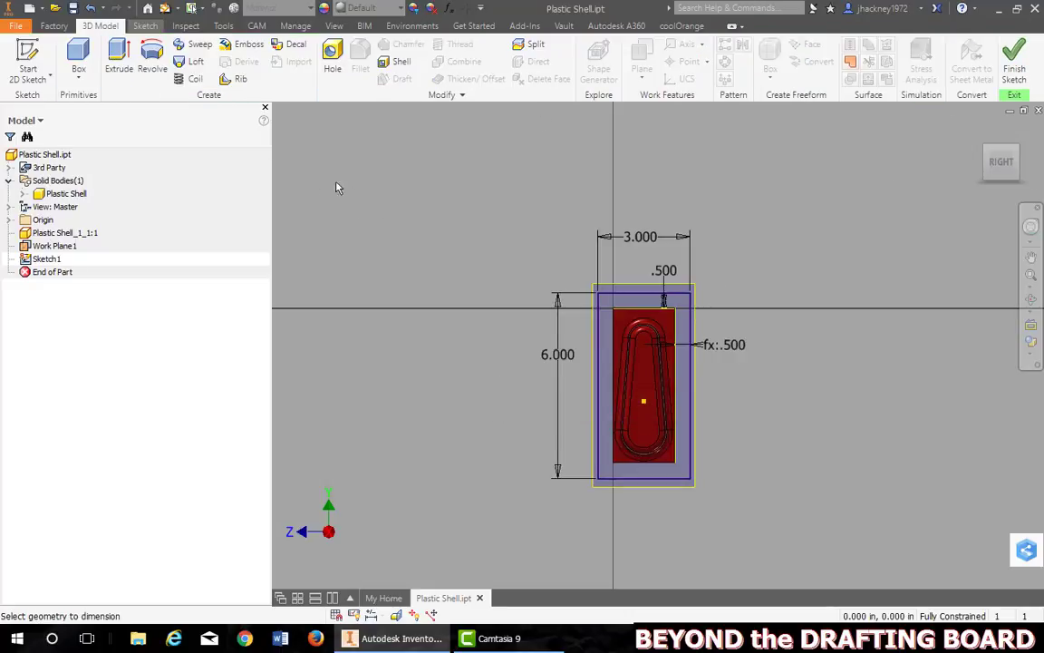
# Extrude the rectangle 1.5 in over the shell's raised side, in the flipped direction, as a new solid.
pyautogui.click(118, 59)
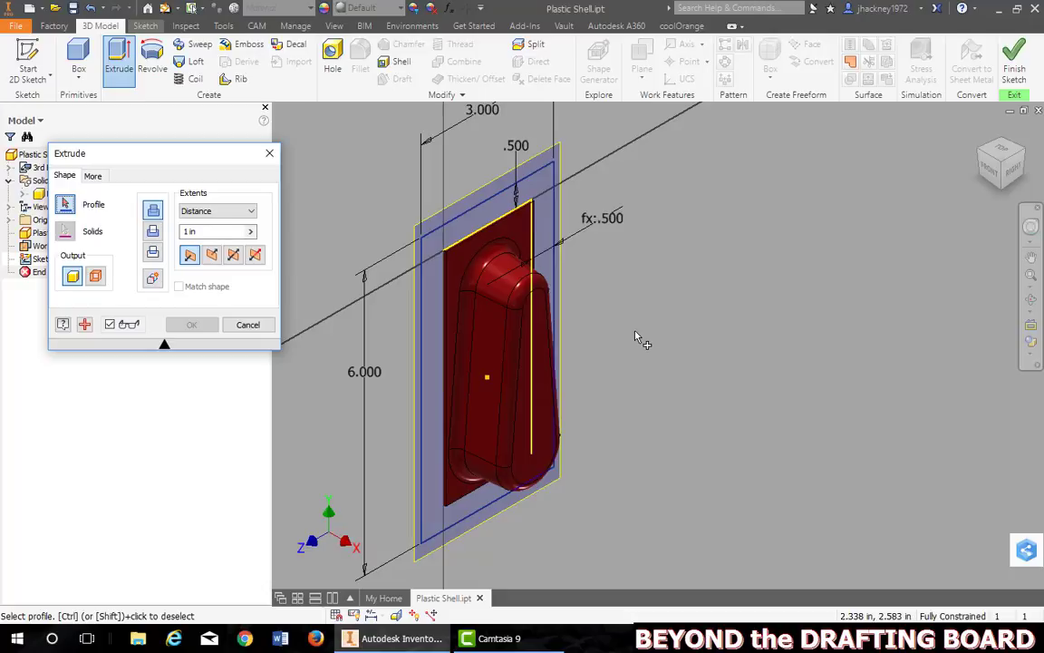
pyautogui.click(548, 210)
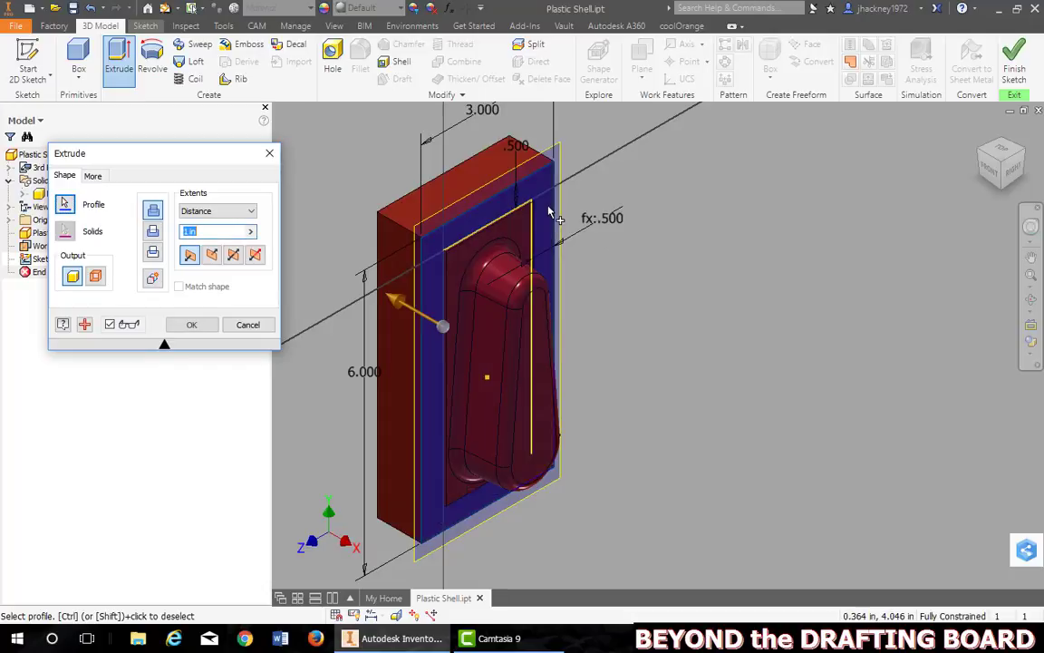
pyautogui.click(211, 254)
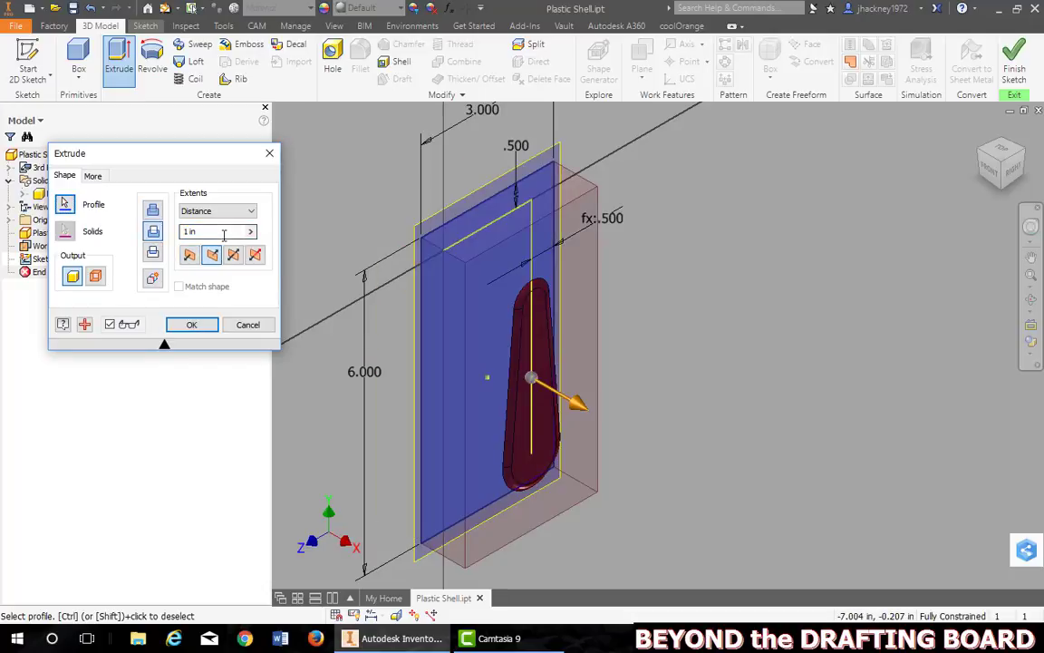
pyautogui.doubleClick(191, 233)
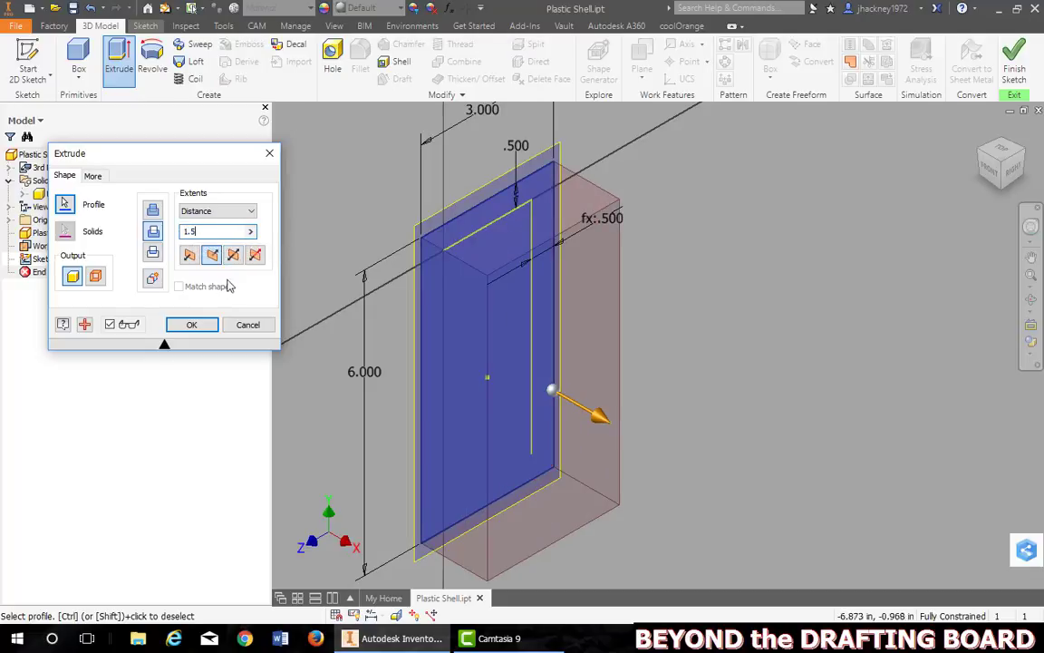
pyautogui.click(154, 280)
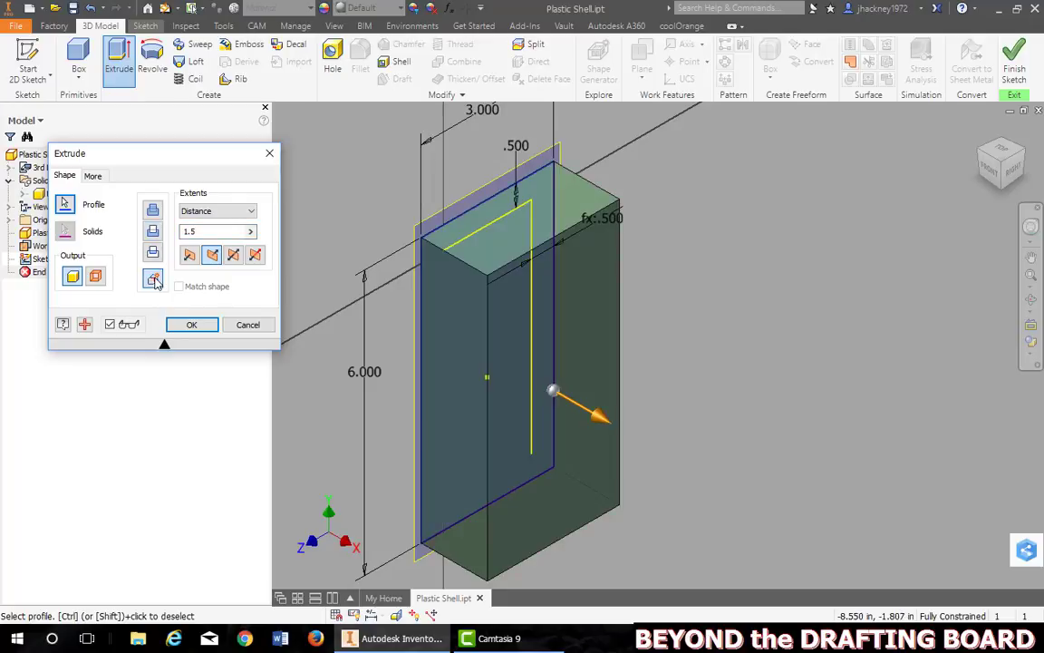
pyautogui.click(192, 324)
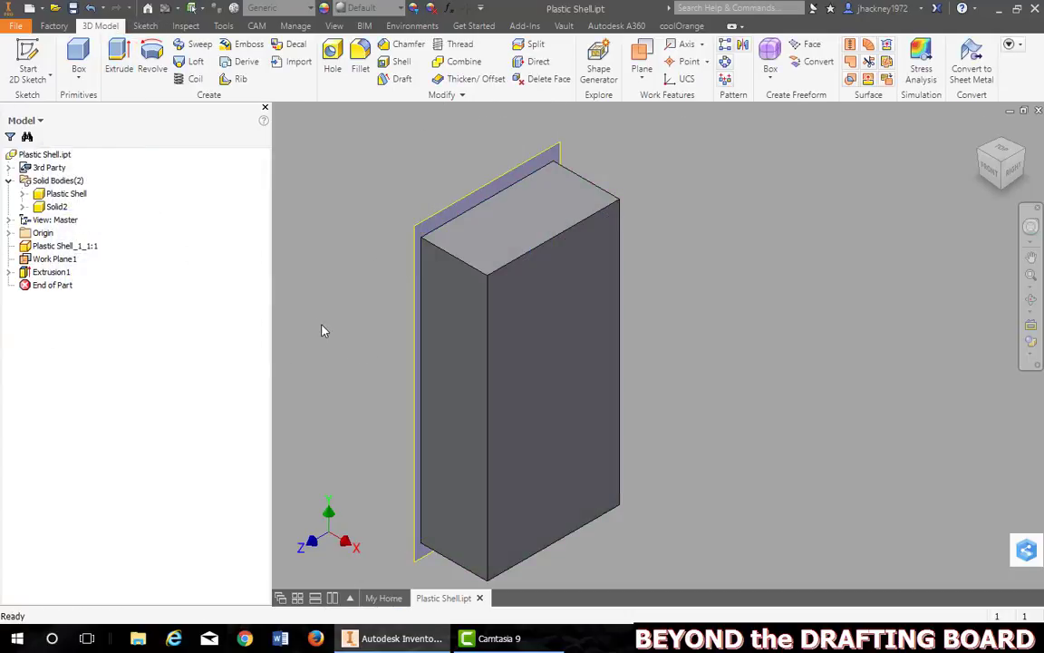
# Cut the Plastic Shell body out of the new block with Combine, keeping the toolbody.
pyautogui.click(446, 64)
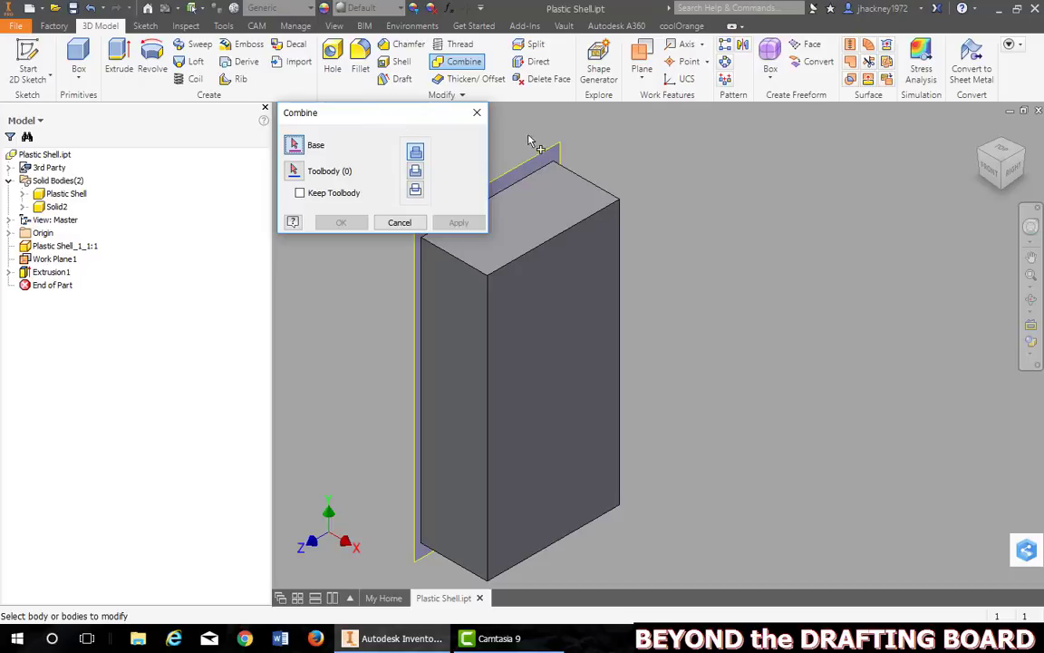
pyautogui.click(580, 195)
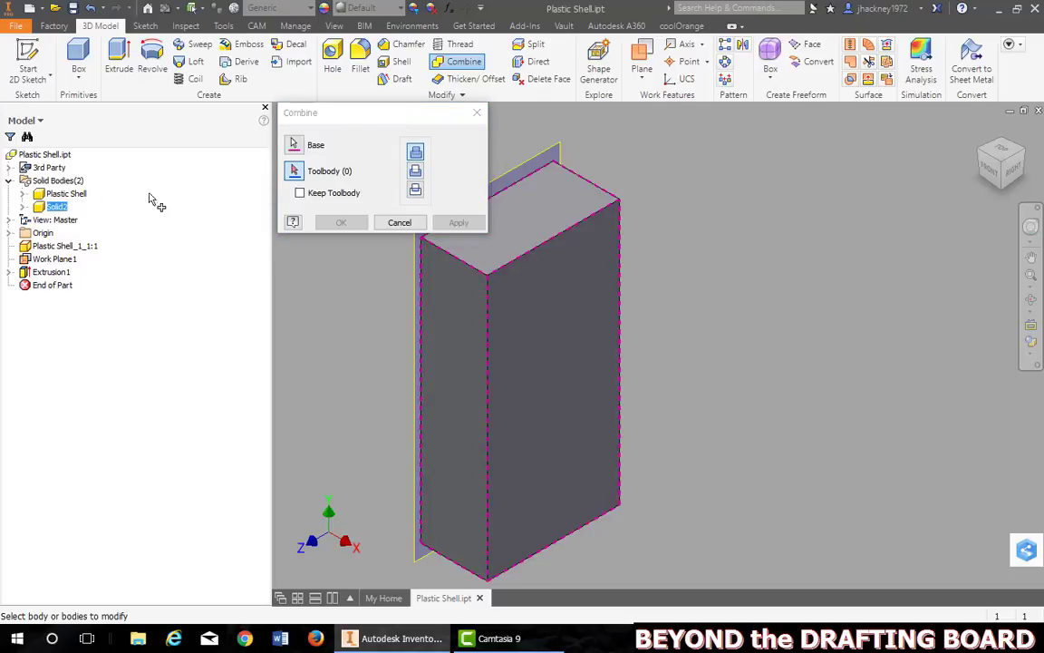
pyautogui.click(73, 193)
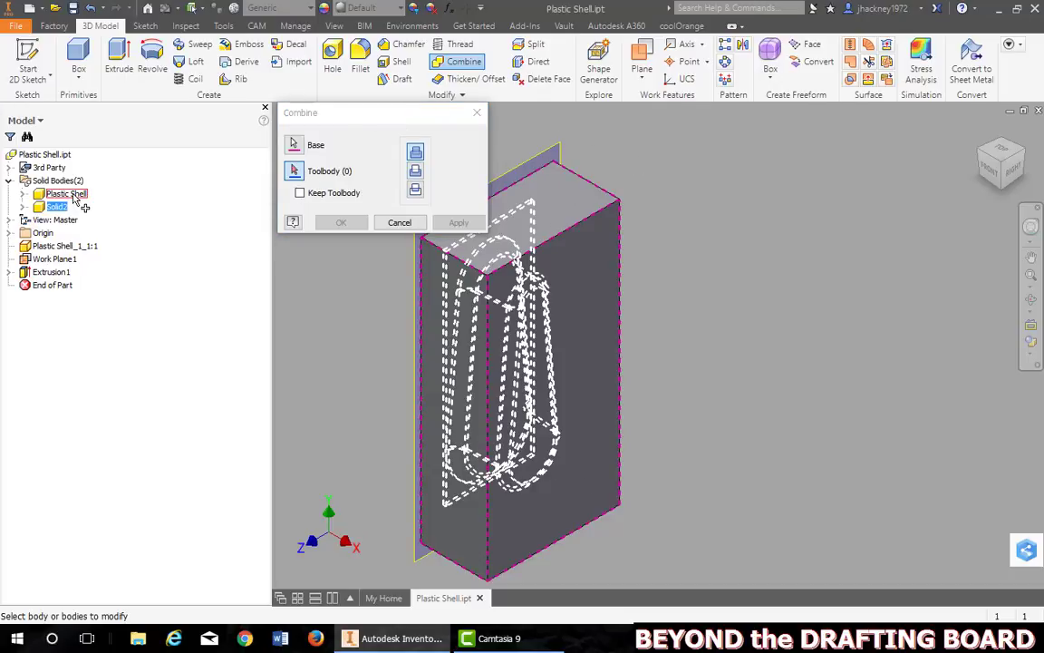
pyautogui.click(300, 193)
pyautogui.click(417, 172)
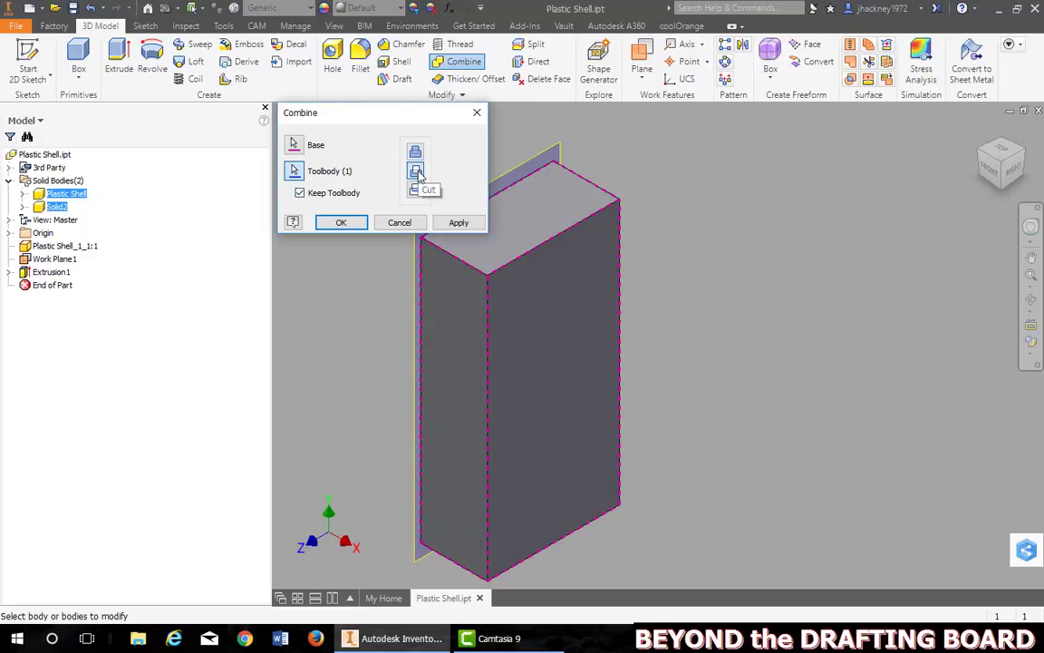
pyautogui.click(341, 223)
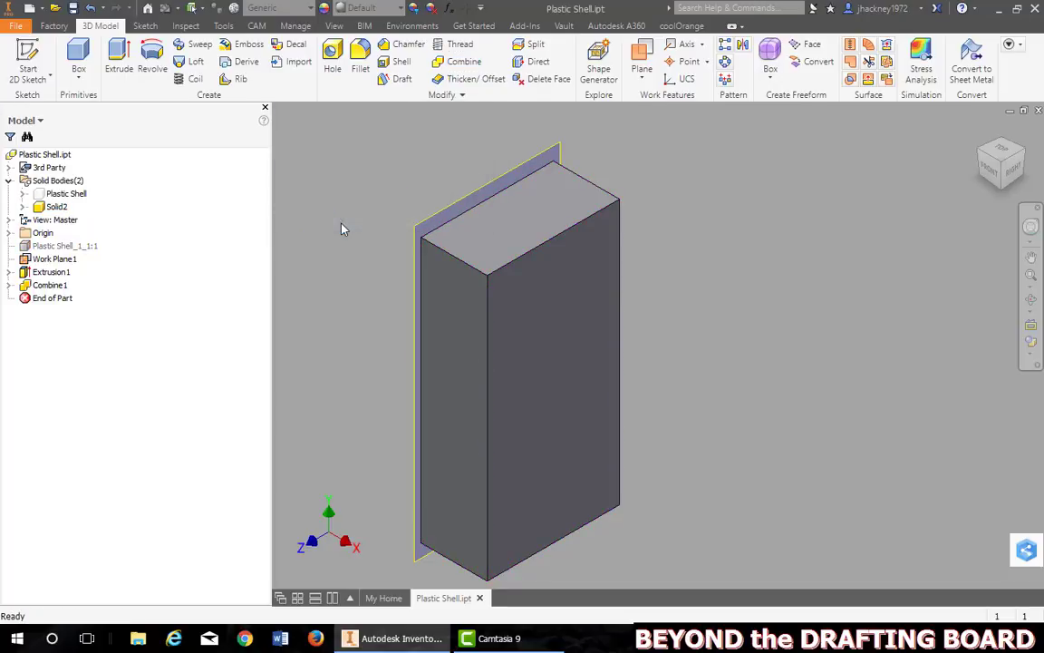
# Delete the outer lump of the cut block with Delete Face, using the lump or void selection.
pyautogui.press('F4')
pyautogui.moveTo(534, 301); pyautogui.dragTo(784, 316)
pyautogui.press('Escape')
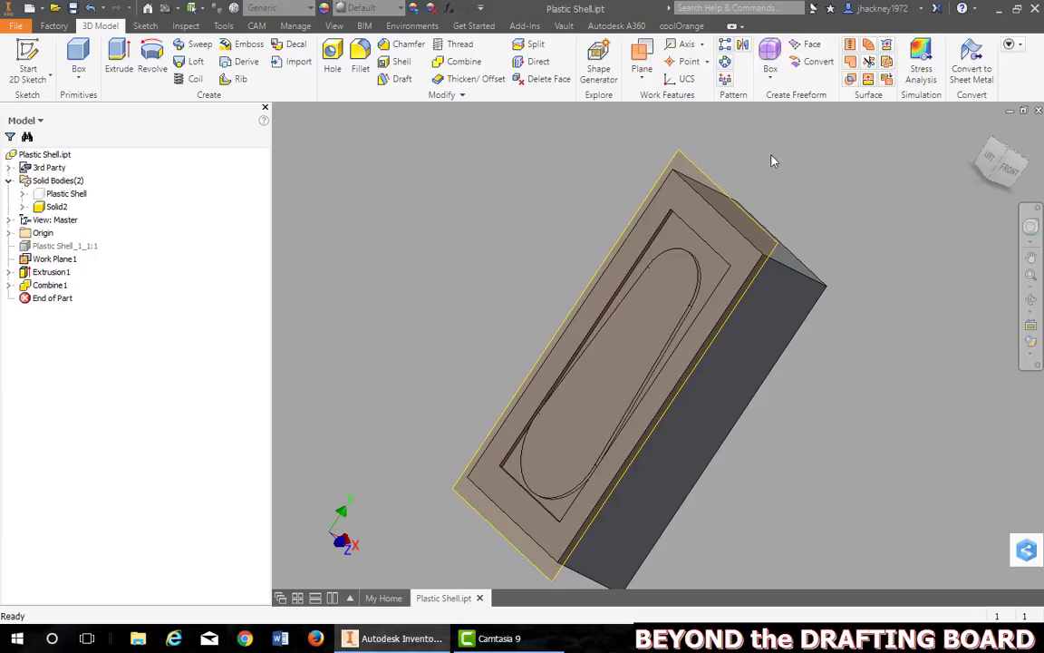
pyautogui.click(544, 82)
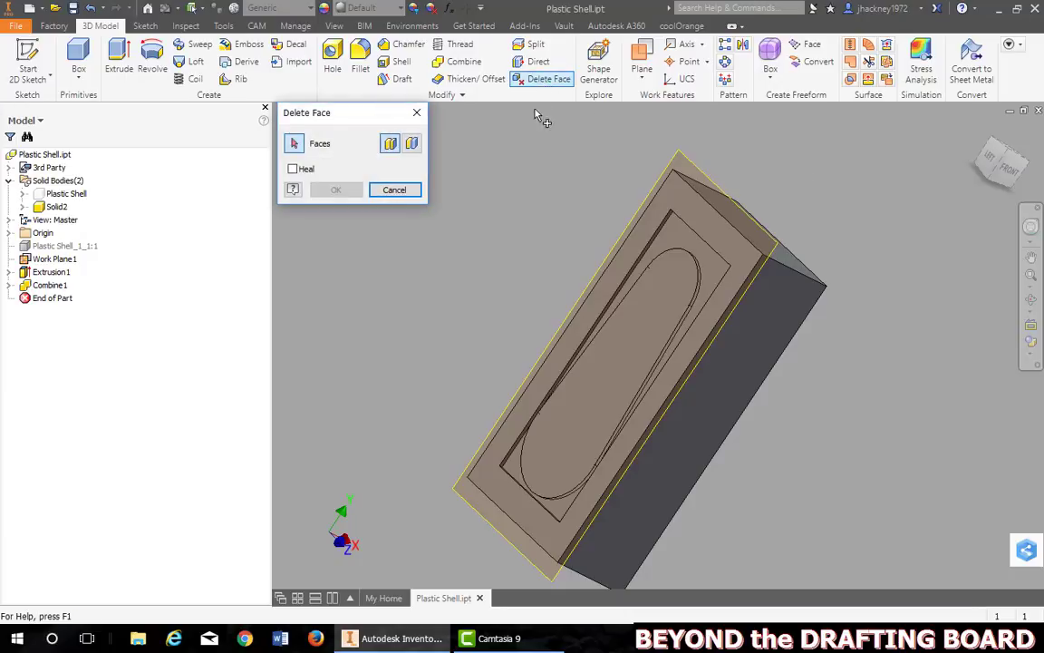
pyautogui.click(414, 145)
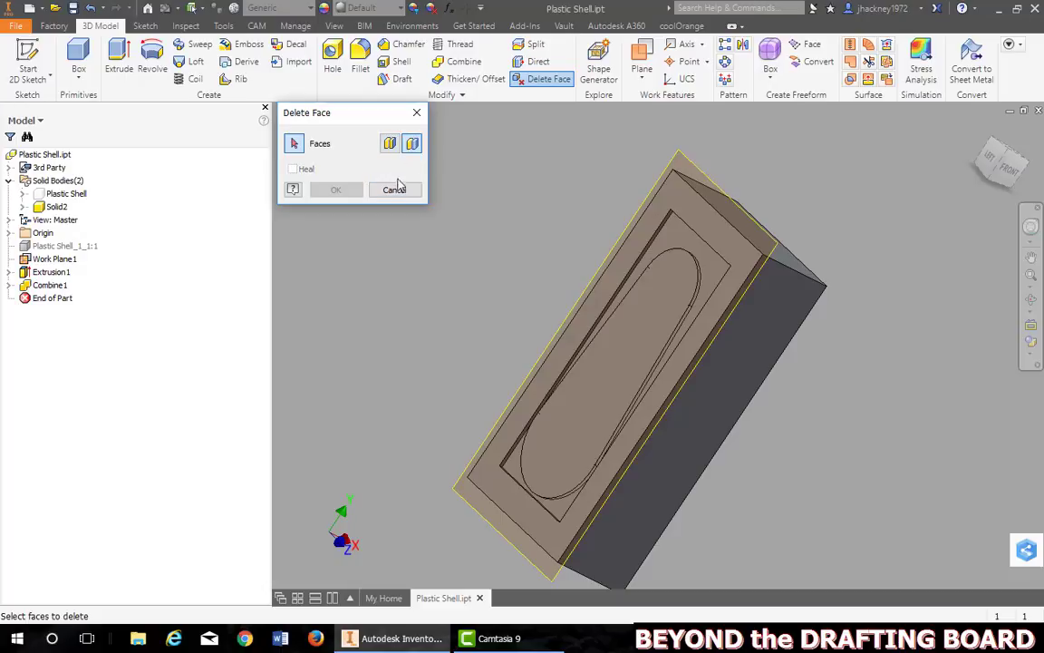
pyautogui.click(646, 211)
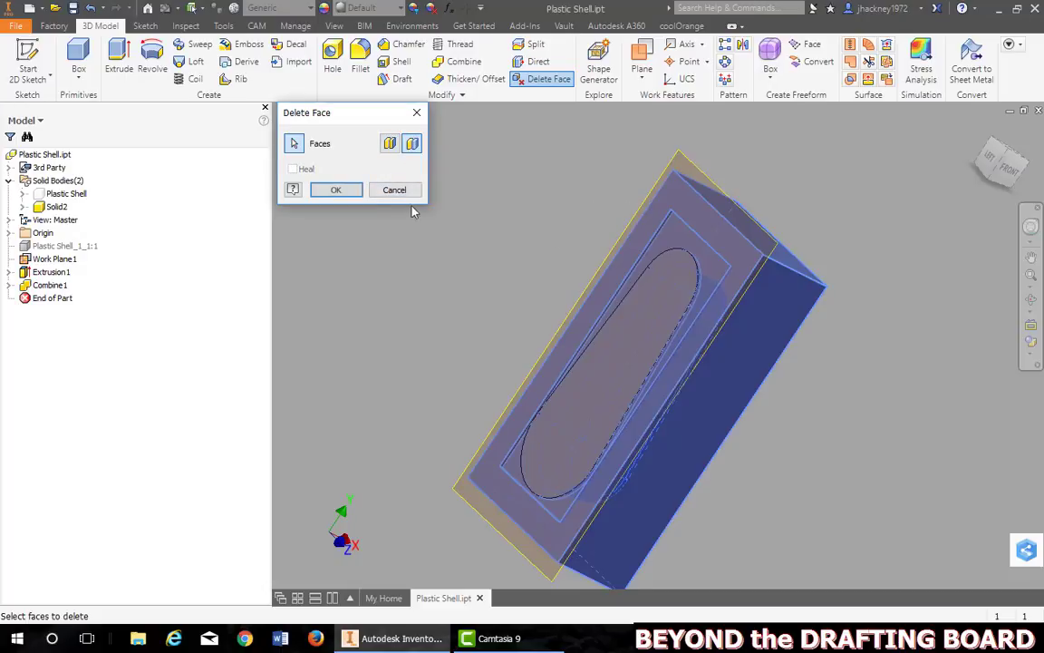
pyautogui.click(335, 190)
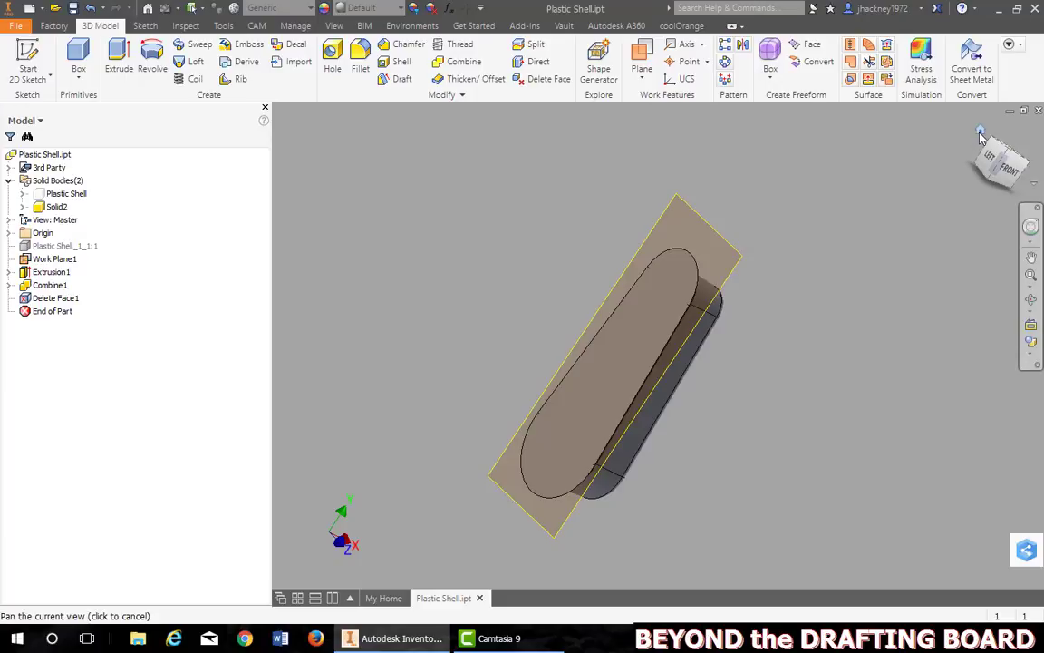
# Make Sketch1 under Extrusion1 visible for reuse.
pyautogui.keyDown('shift'); pyautogui.moveTo(644, 179); pyautogui.dragTo(706, 214, button='middle'); pyautogui.keyUp('shift')
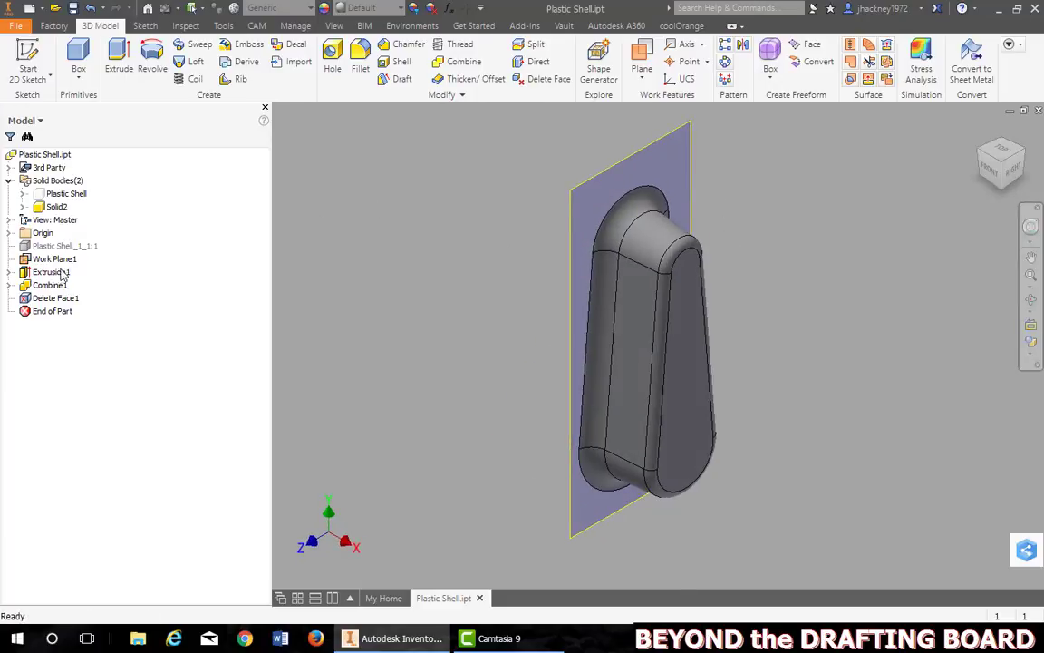
pyautogui.click(9, 272)
pyautogui.rightClick(53, 285)
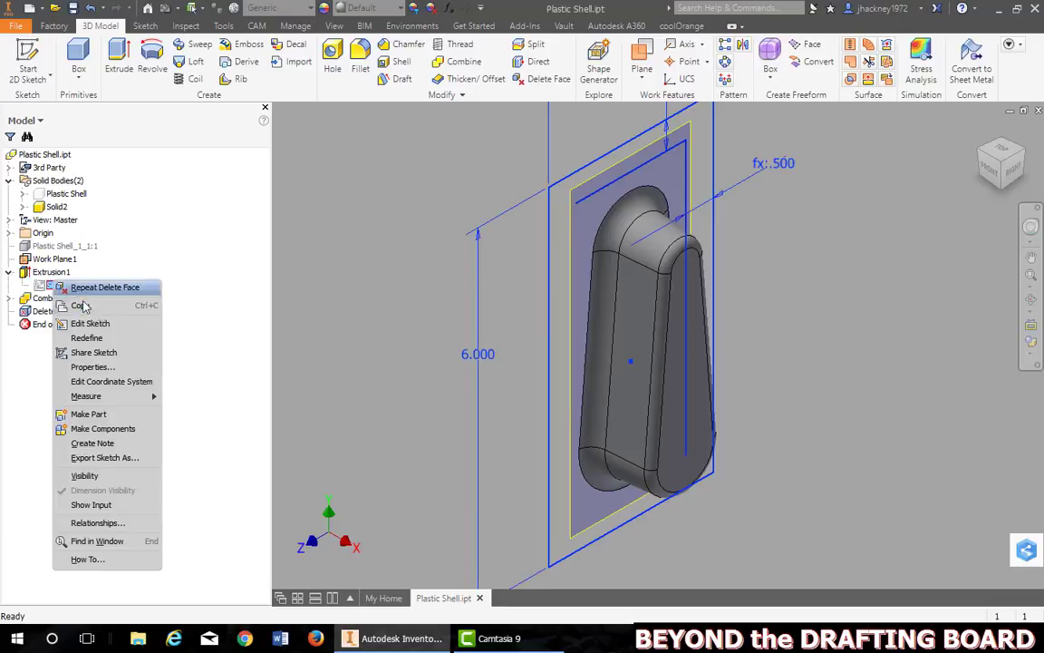
pyautogui.click(127, 475)
# Extrude the sketched rectangle 1 in behind the core, joining it to the existing solid as a backing plate.
pyautogui.click(119, 59)
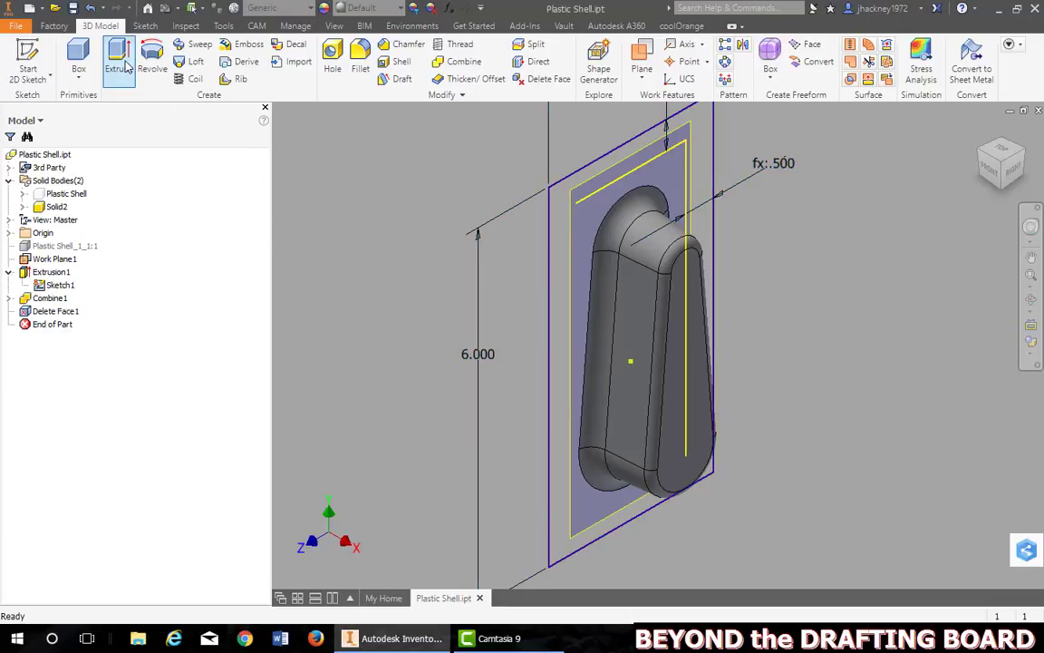
pyautogui.click(562, 207)
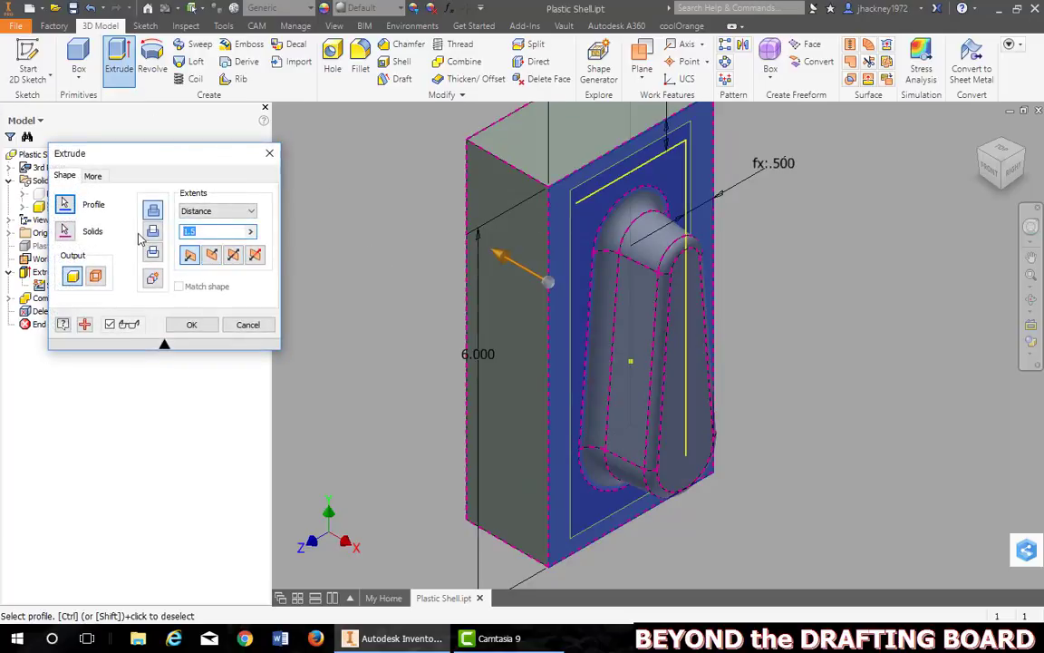
pyautogui.write('1')
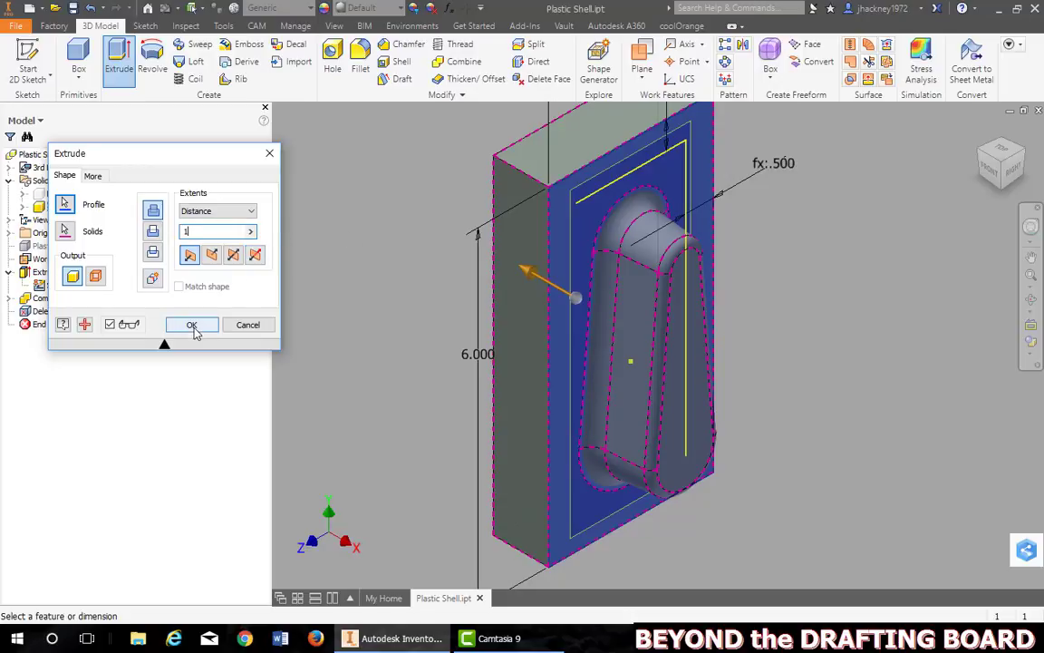
pyautogui.click(191, 326)
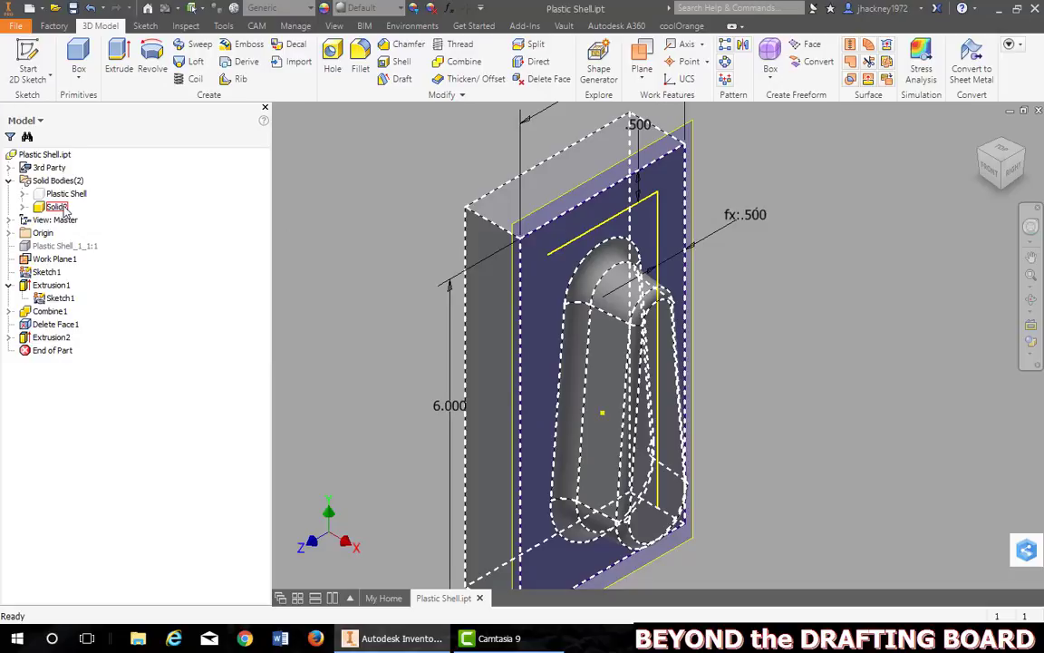
# Rename the Solid2 body as Final Male Die and set its body appearance to Cyan.
pyautogui.rightClick(65, 208)
pyautogui.click(118, 405)
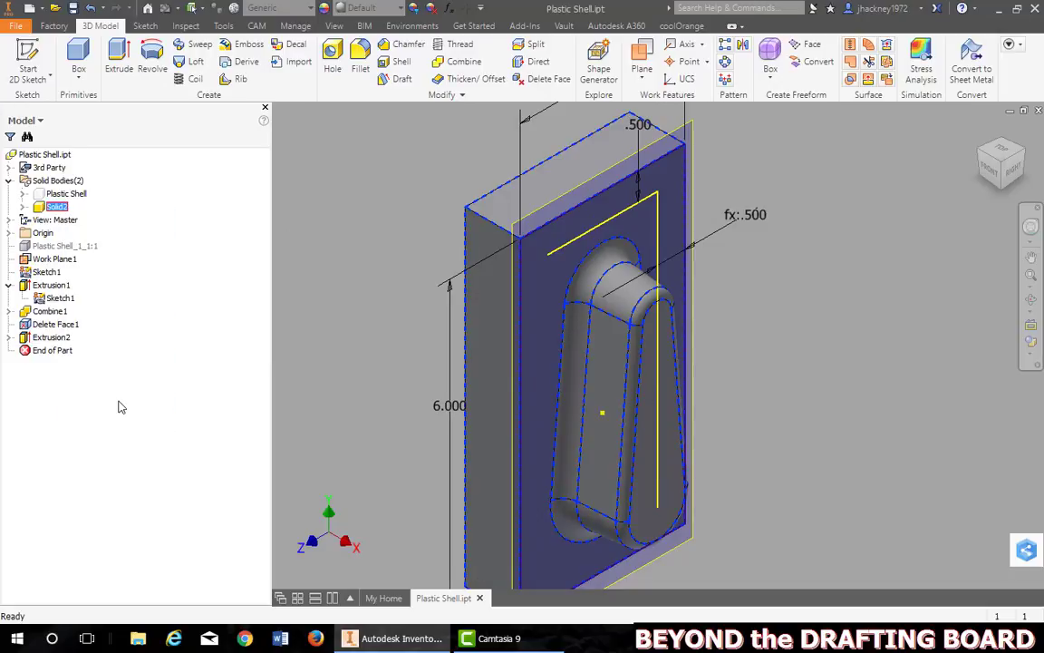
pyautogui.write('Final Male')
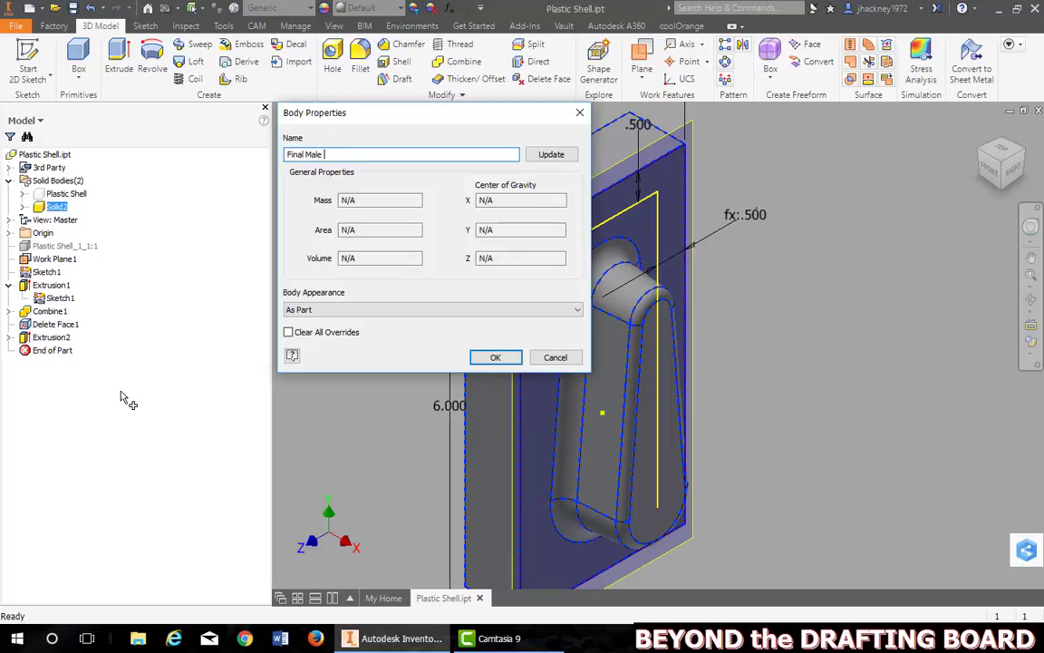
pyautogui.write('Die')
pyautogui.click(327, 310)
pyautogui.scroll(-5, 363, 471)
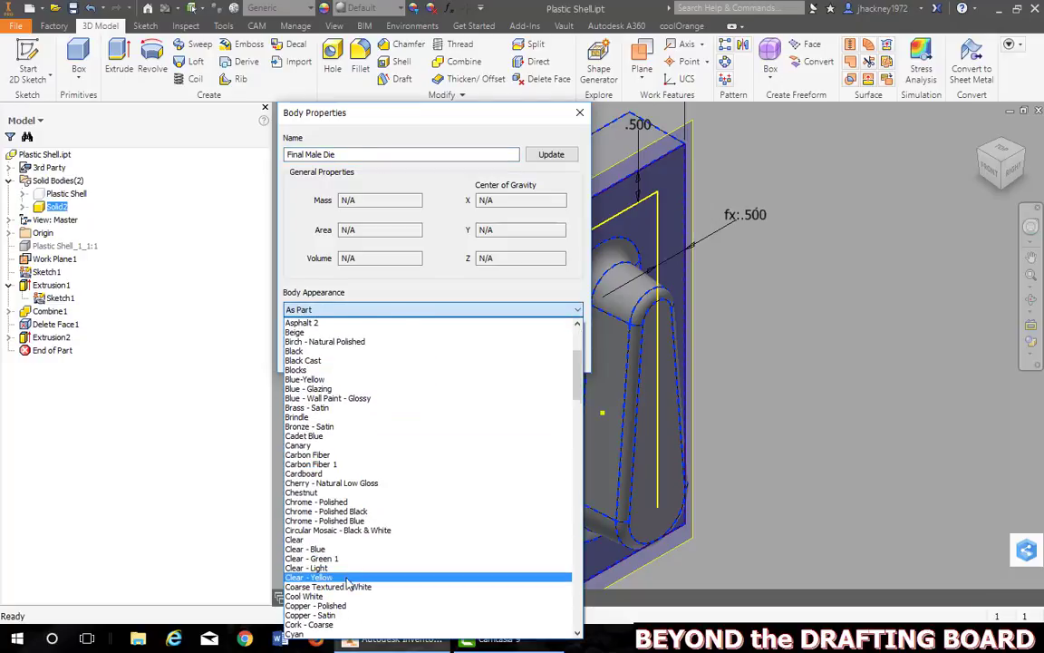
pyautogui.scroll(-3, 335, 544)
pyautogui.click(322, 552)
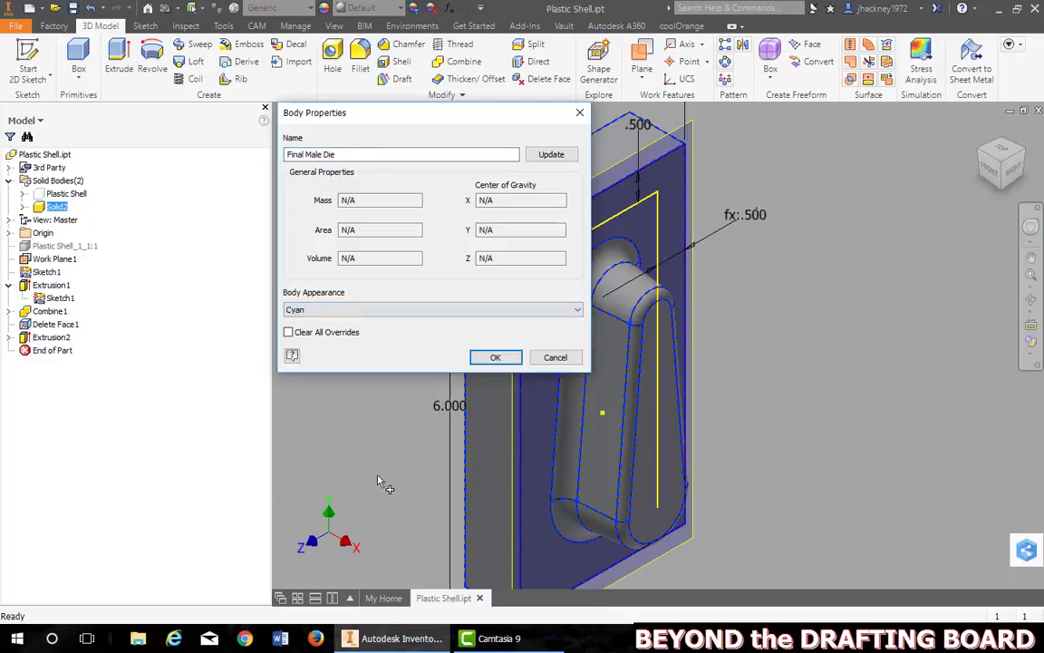
pyautogui.click(492, 356)
# Show the Plastic Shell body and extrude the rectangle 2 in over its raised side, in the flipped direction, as a new solid.
pyautogui.moveTo(343, 325); pyautogui.dragTo(387, 294, button='middle')
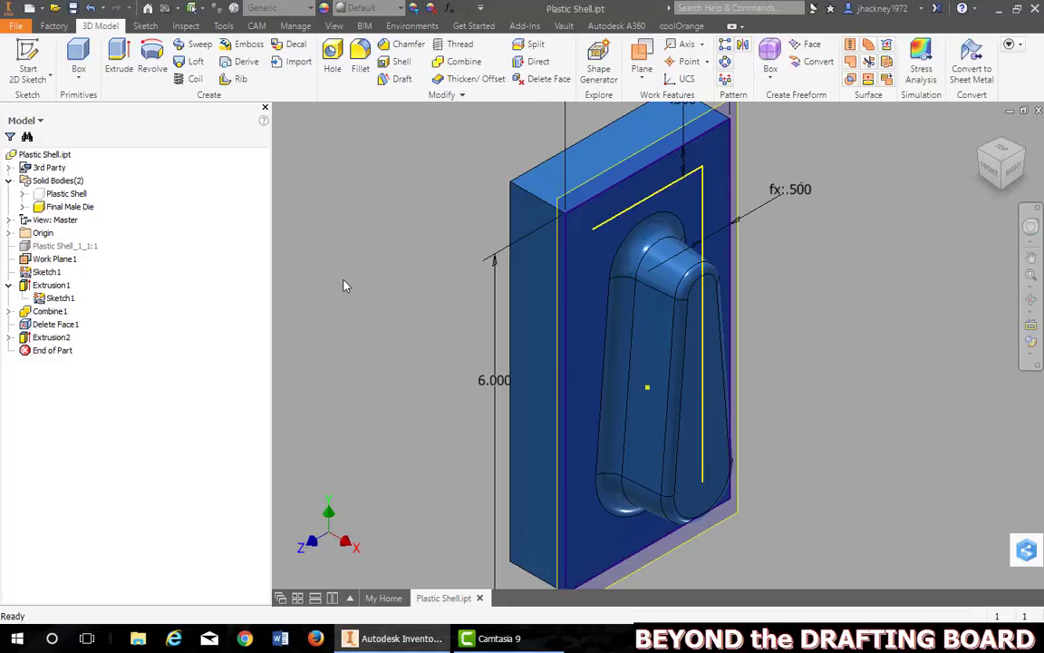
pyautogui.rightClick(62, 194)
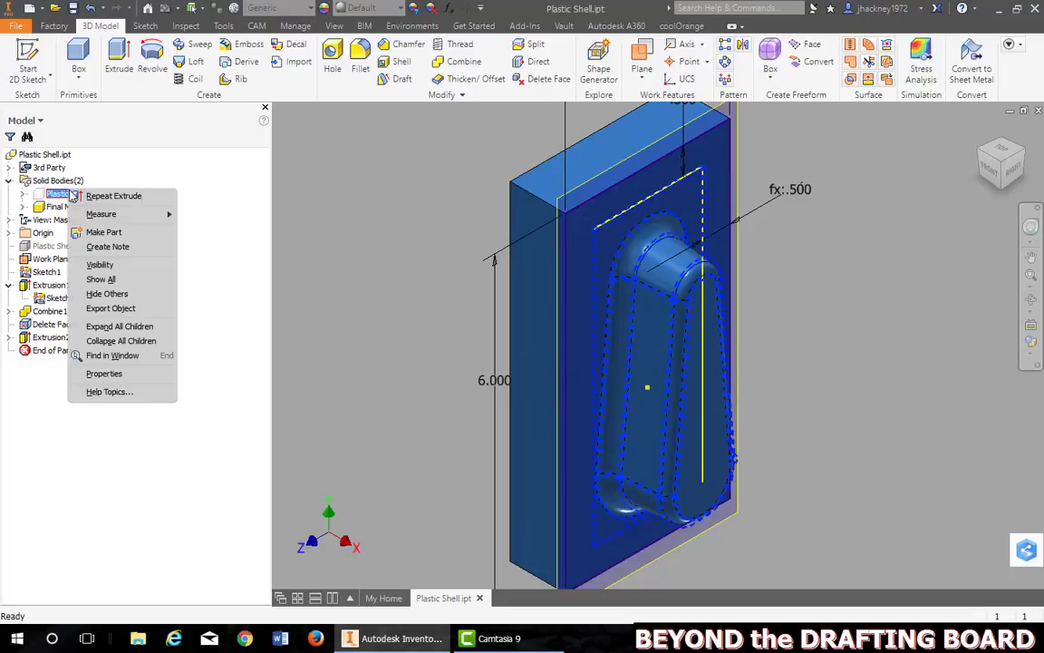
pyautogui.click(101, 264)
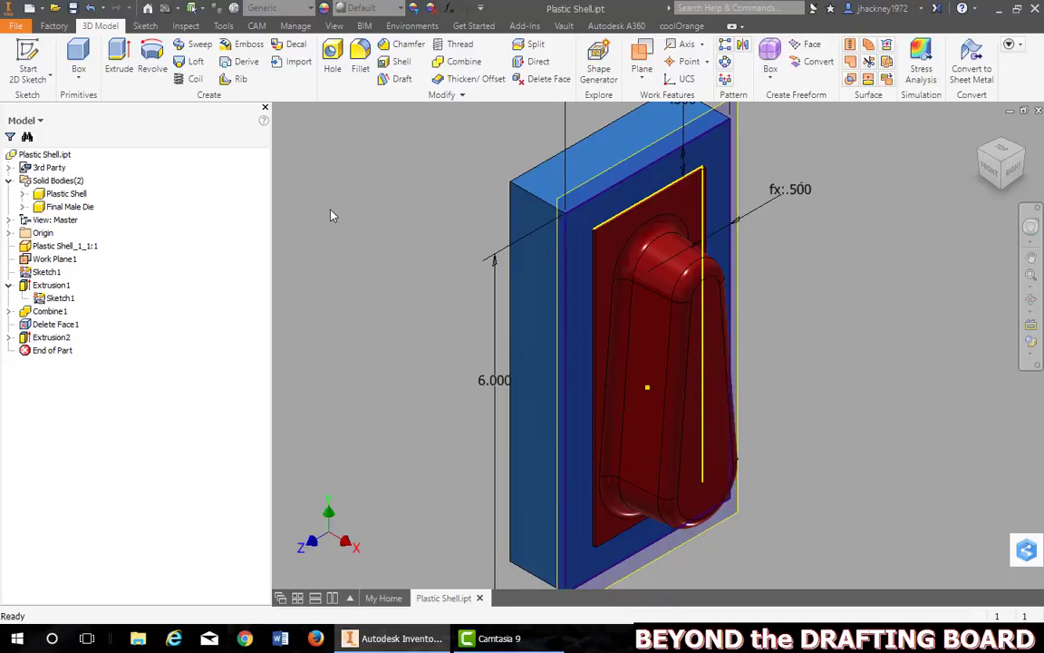
pyautogui.click(118, 60)
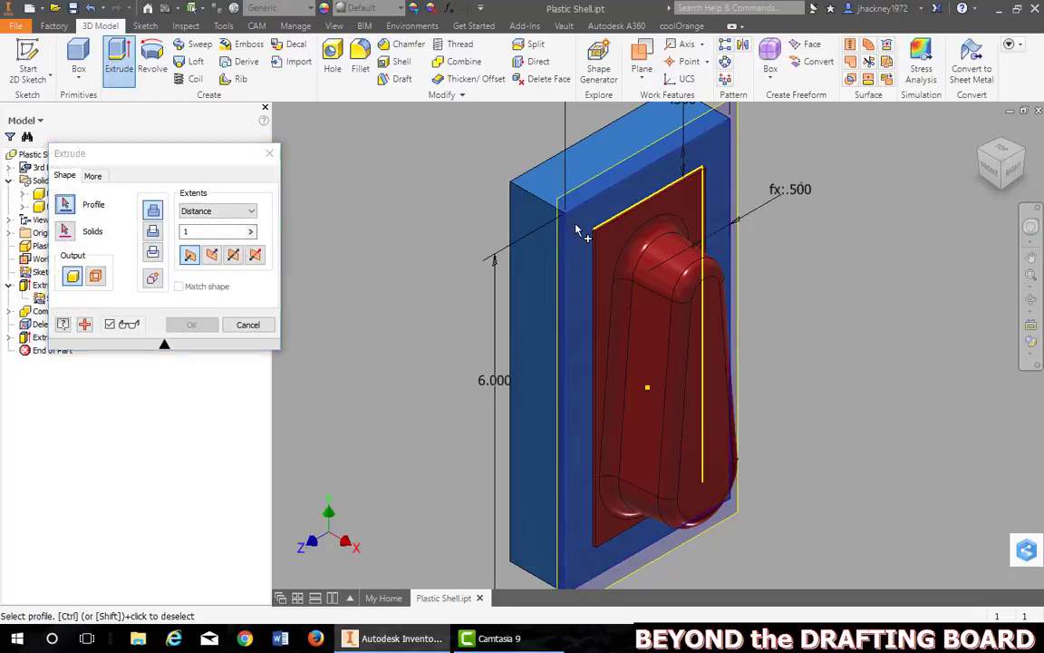
pyautogui.click(211, 255)
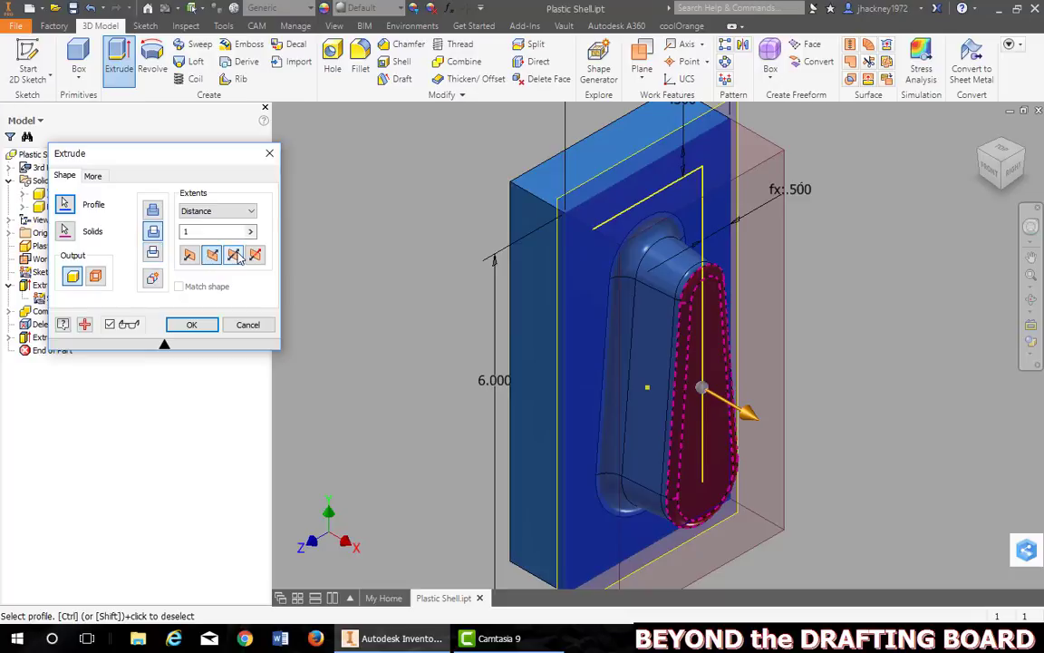
pyautogui.moveTo(227, 233); pyautogui.dragTo(182, 237)
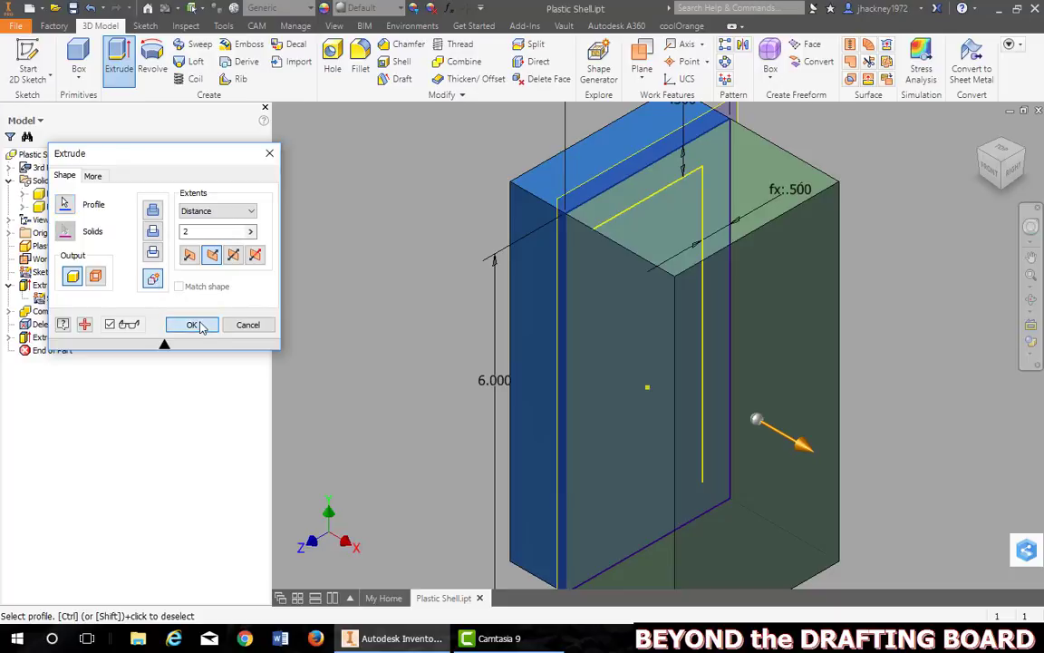
pyautogui.click(196, 325)
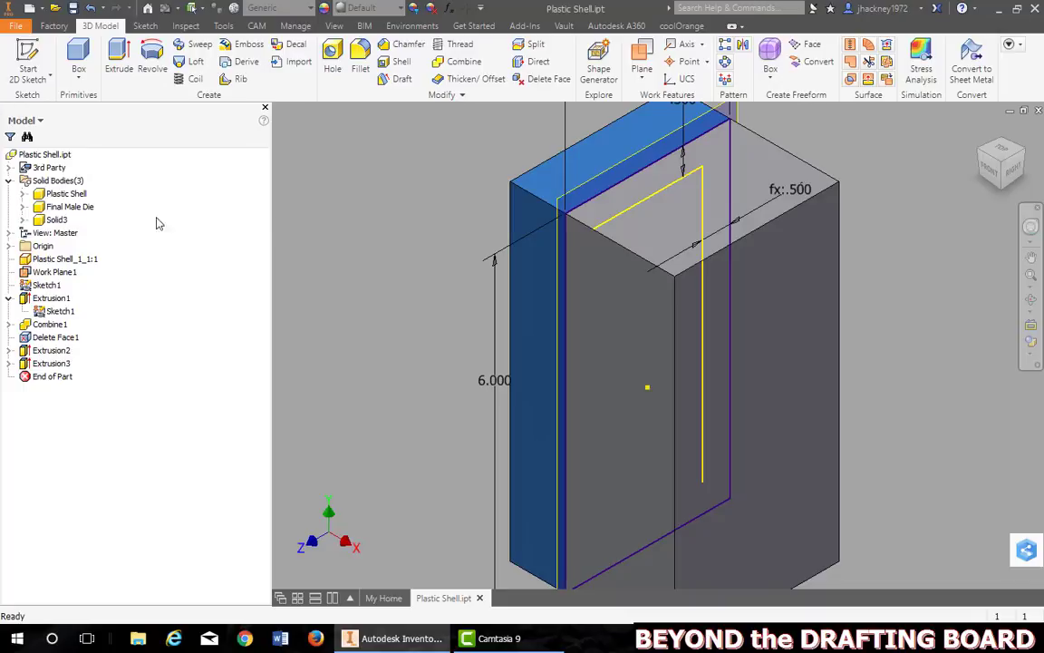
# Hide the Final Male Die body.
pyautogui.rightClick(68, 207)
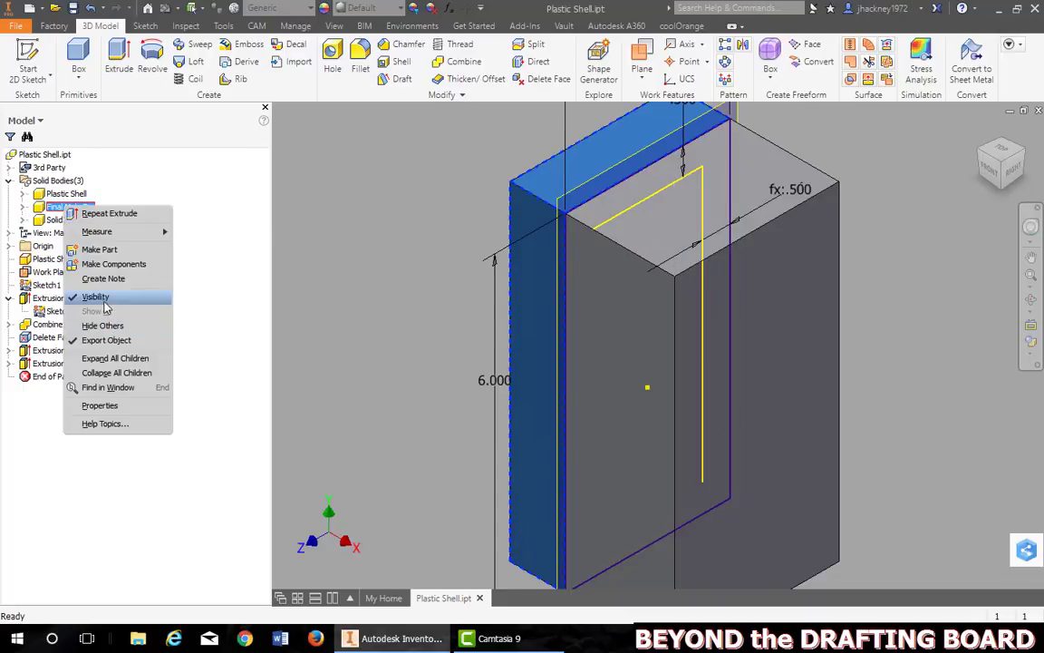
pyautogui.click(96, 297)
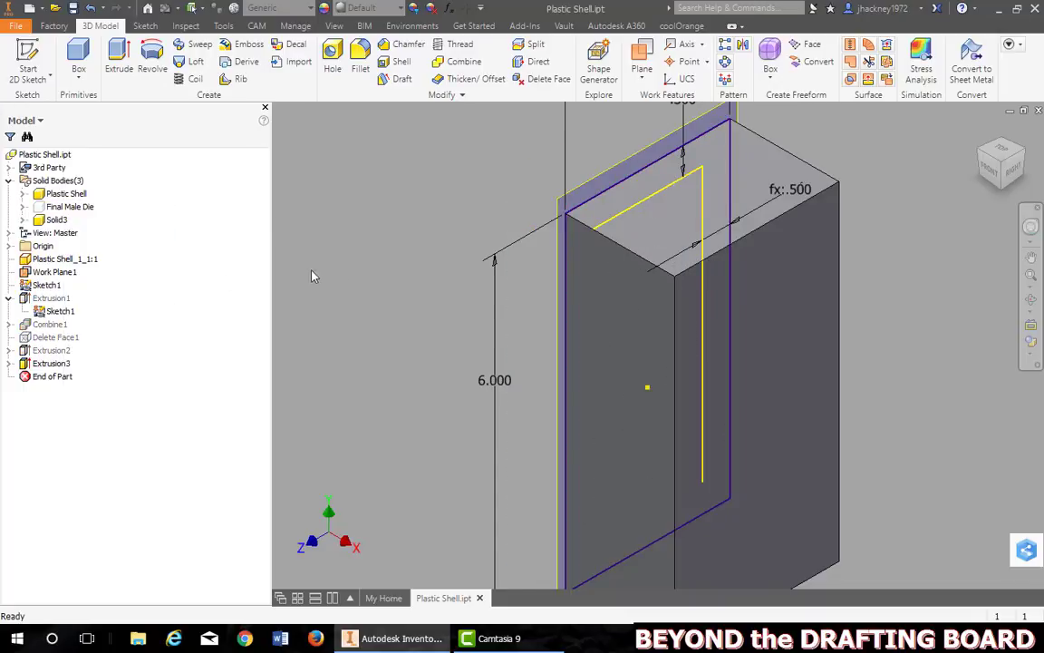
# Hide Sketch1 and use Combine to cut the Plastic Shell body out of Solid3, keeping the toolbody.
pyautogui.rightClick(56, 287)
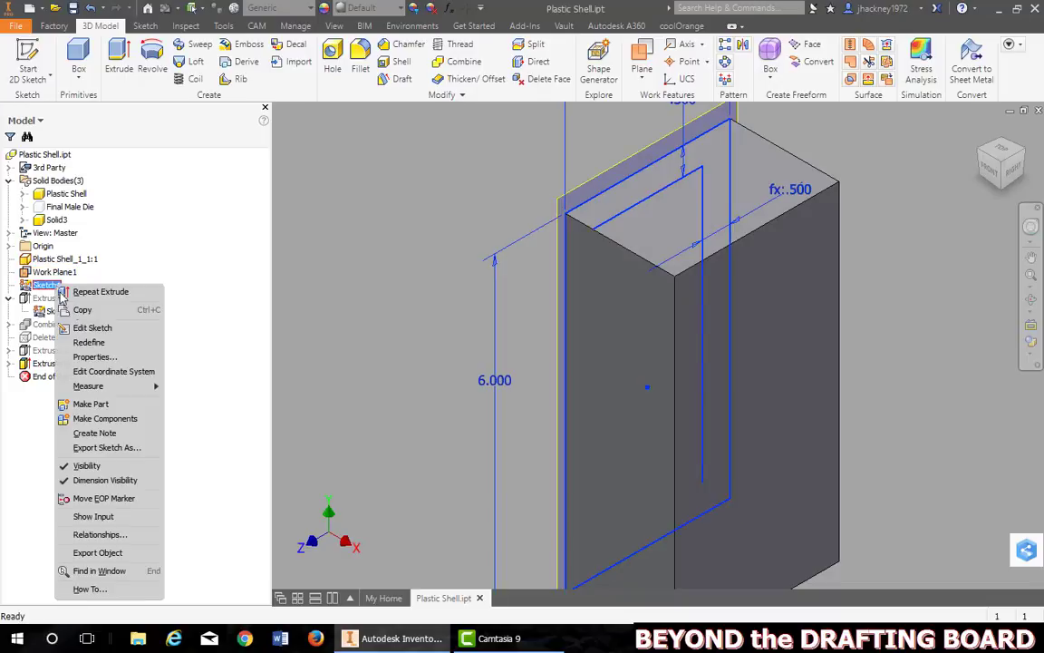
pyautogui.click(71, 465)
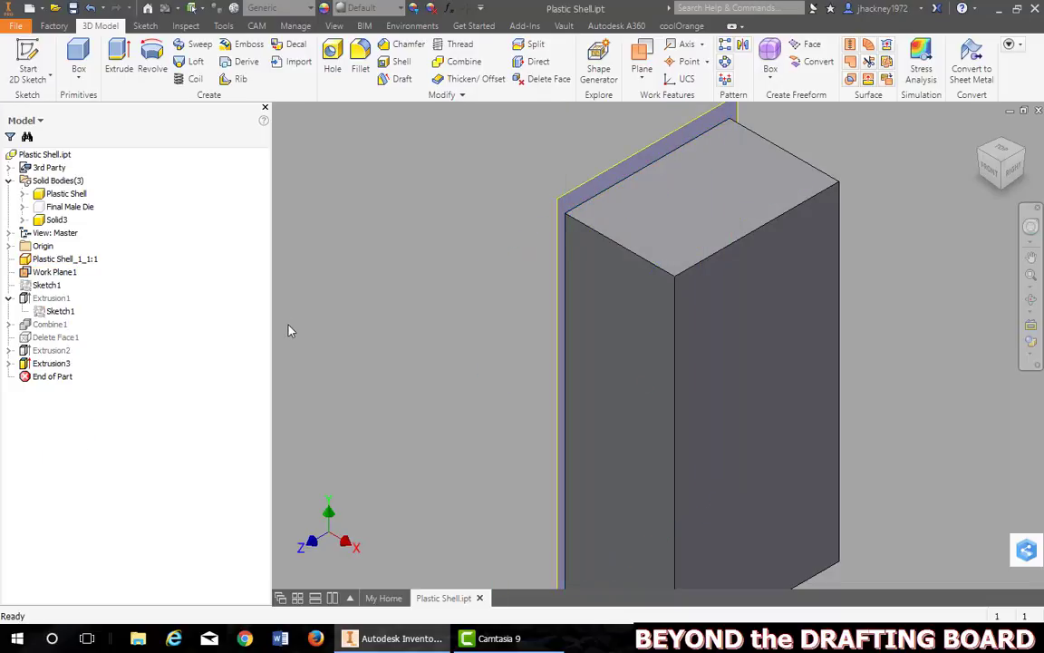
pyautogui.press('F4')
pyautogui.moveTo(578, 371); pyautogui.dragTo(807, 392)
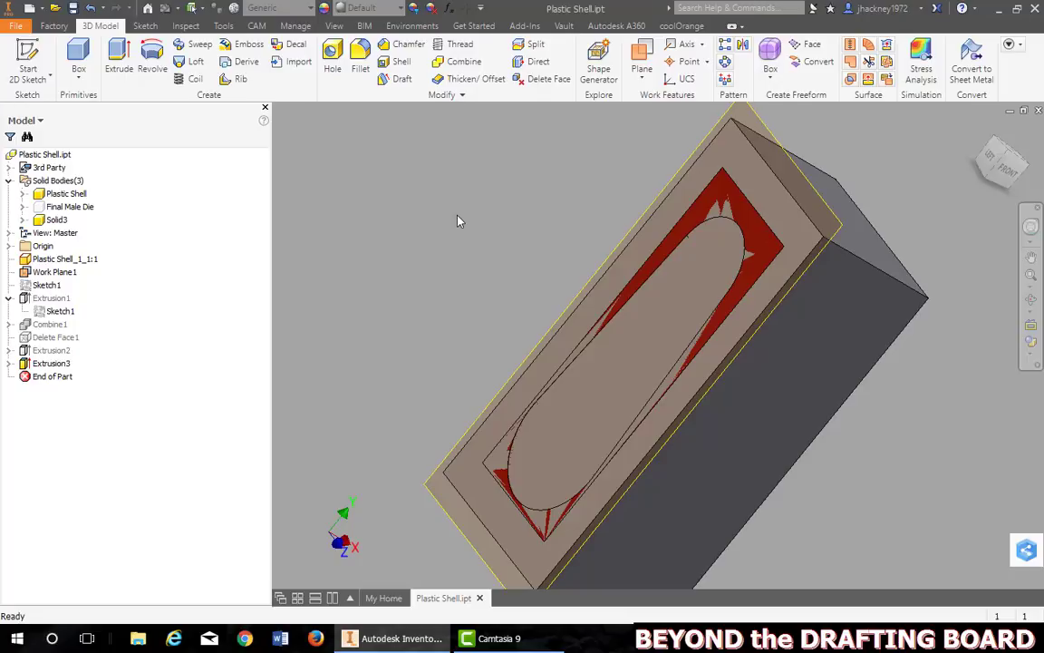
pyautogui.click(463, 61)
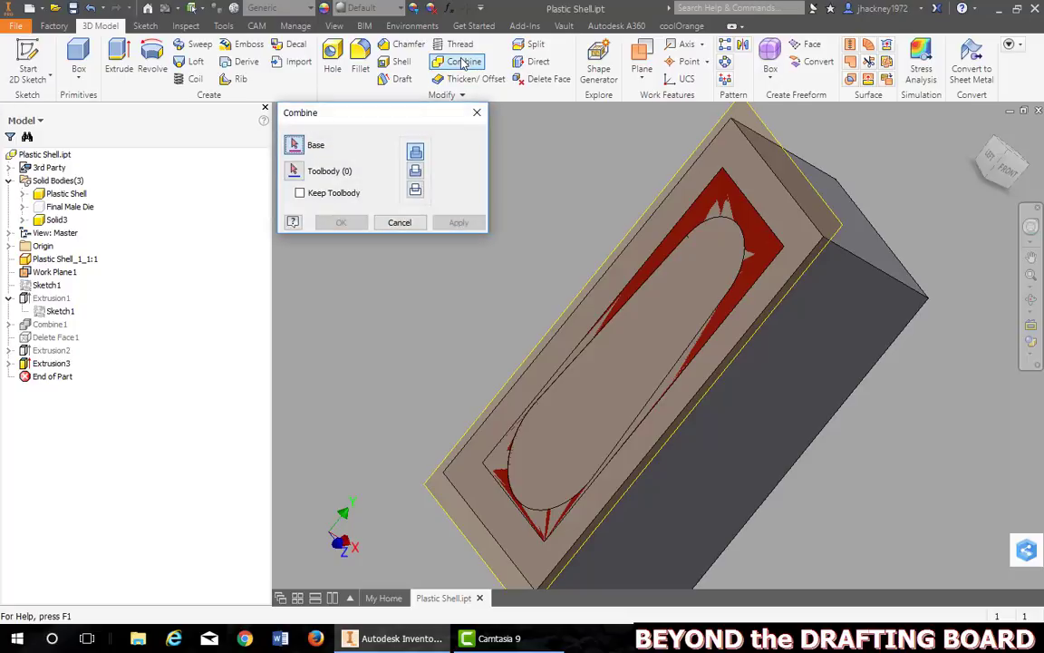
pyautogui.click(699, 177)
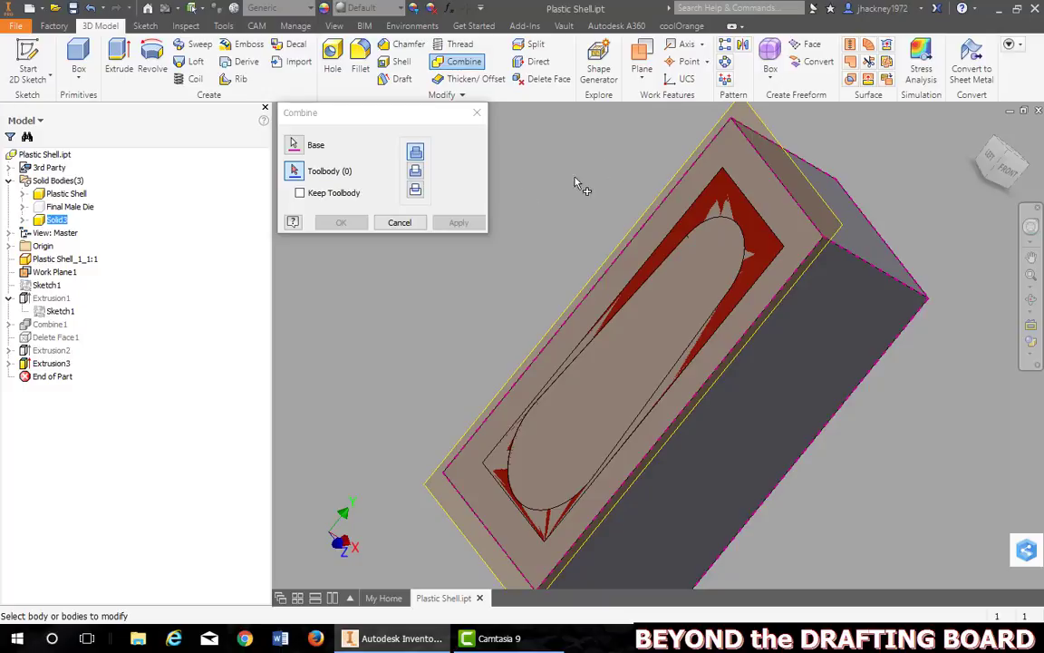
pyautogui.click(621, 243)
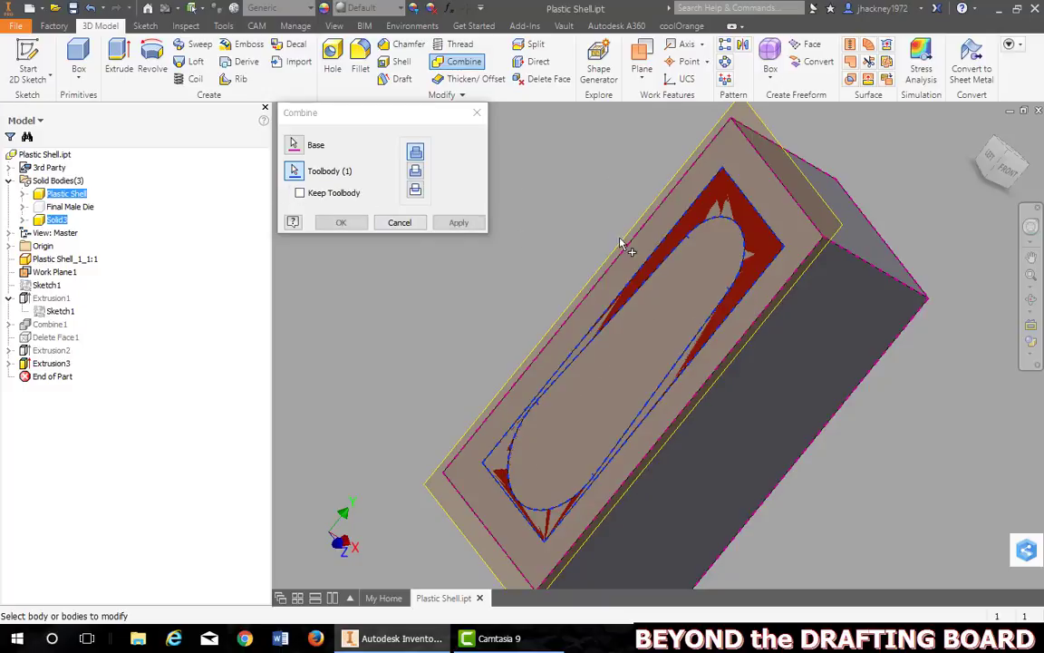
pyautogui.click(300, 193)
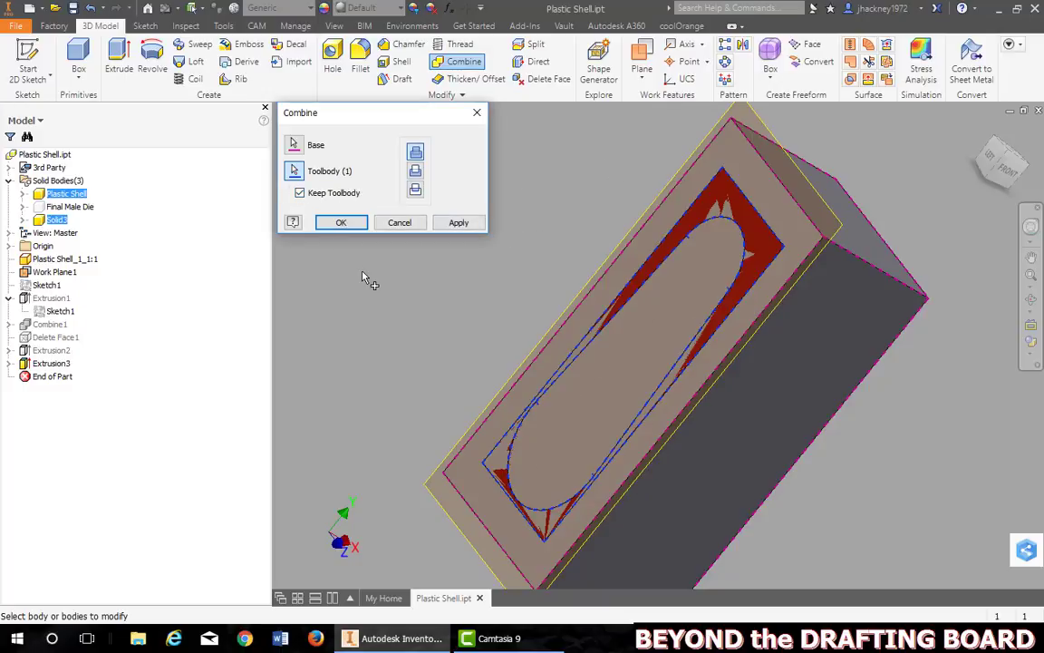
pyautogui.click(416, 171)
pyautogui.click(340, 222)
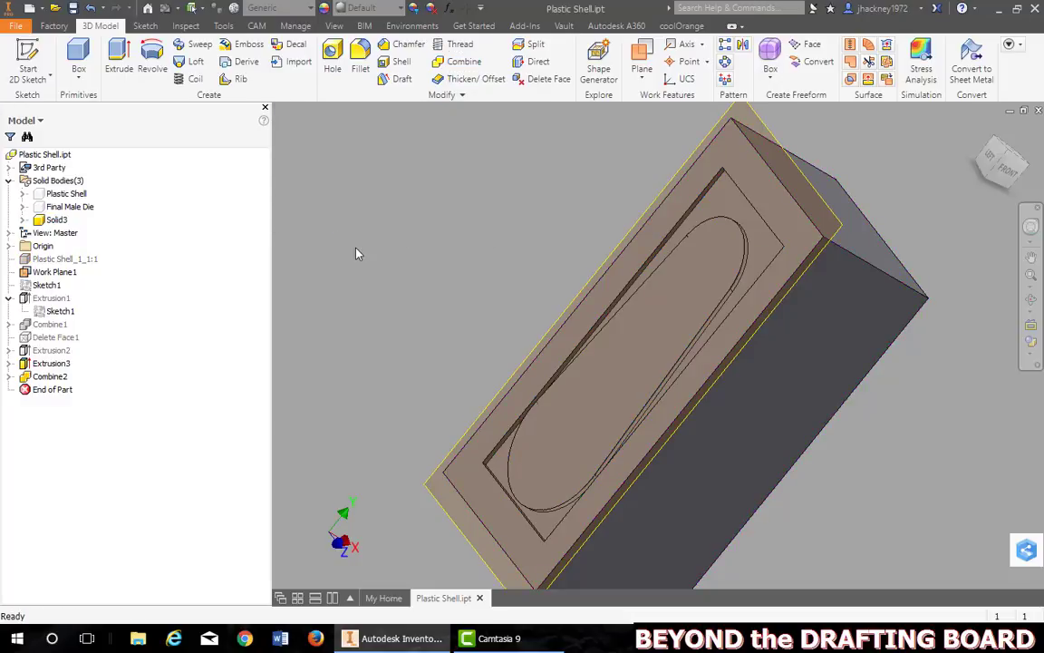
# Remove the leftover inner lump from Solid3's cavity with Delete Face, using the lump or void selection.
pyautogui.click(544, 79)
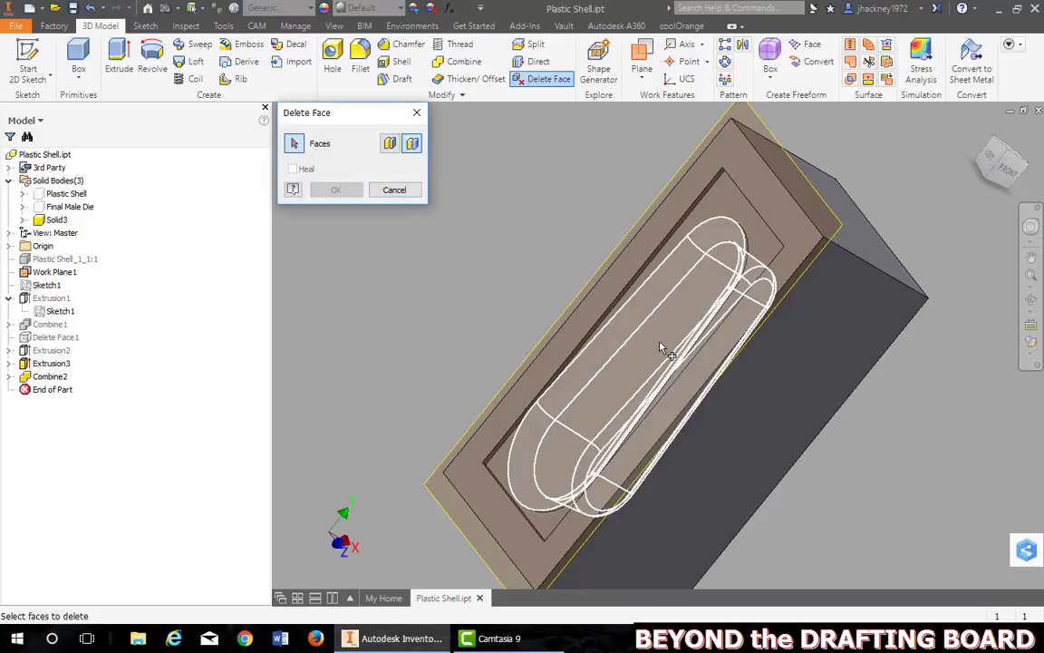
pyautogui.click(661, 346)
pyautogui.click(338, 190)
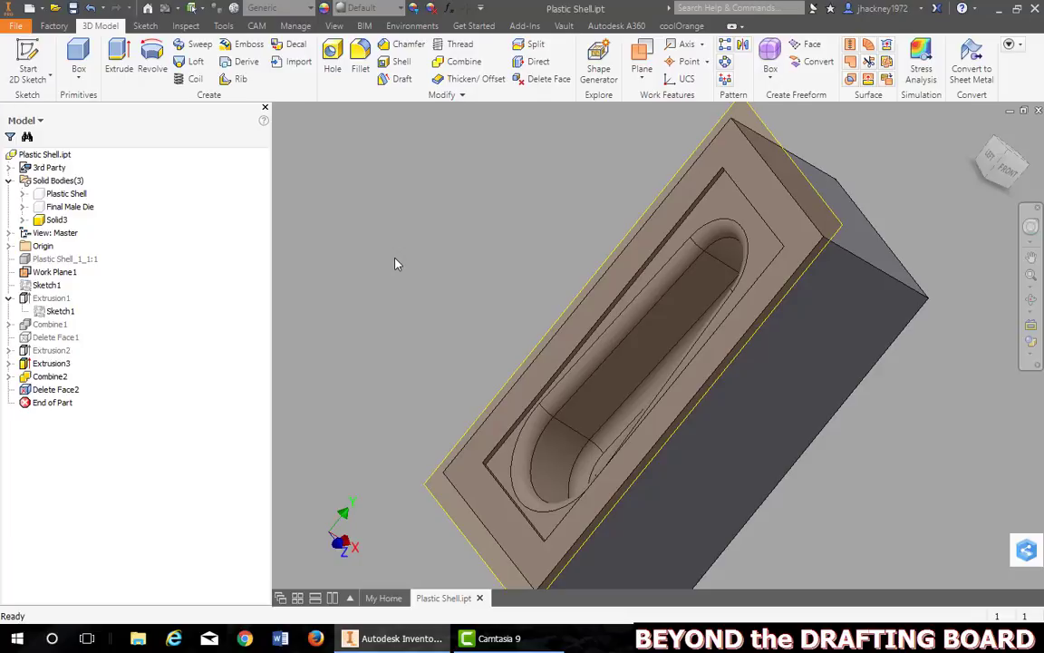
# Rename the Solid3 body as Final Female Die and set its body appearance to Yellow.
pyautogui.click(980, 130)
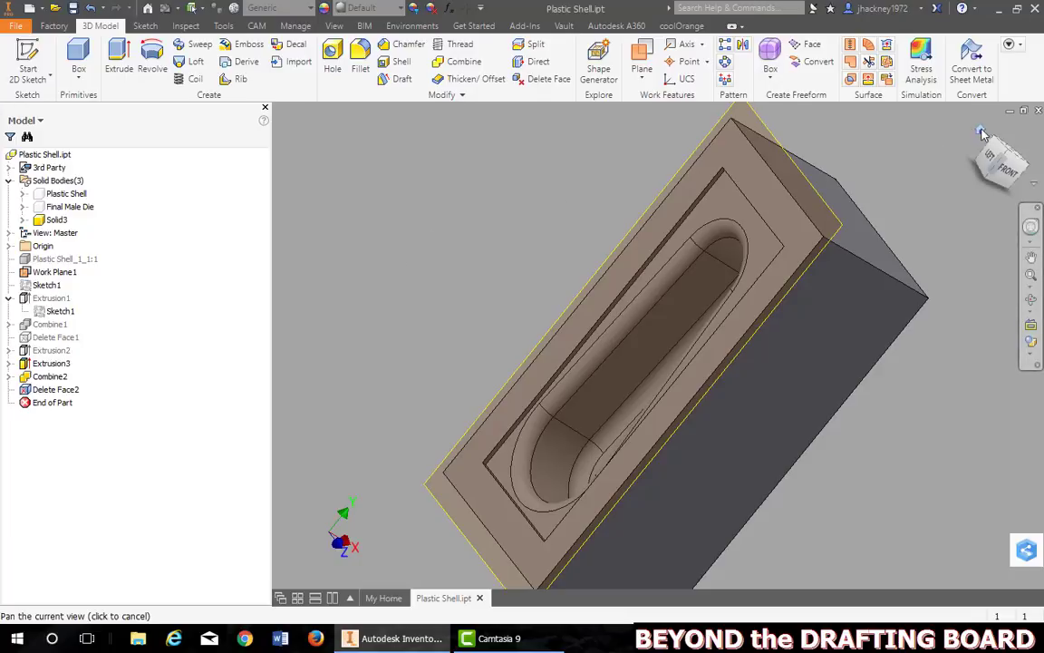
pyautogui.rightClick(54, 220)
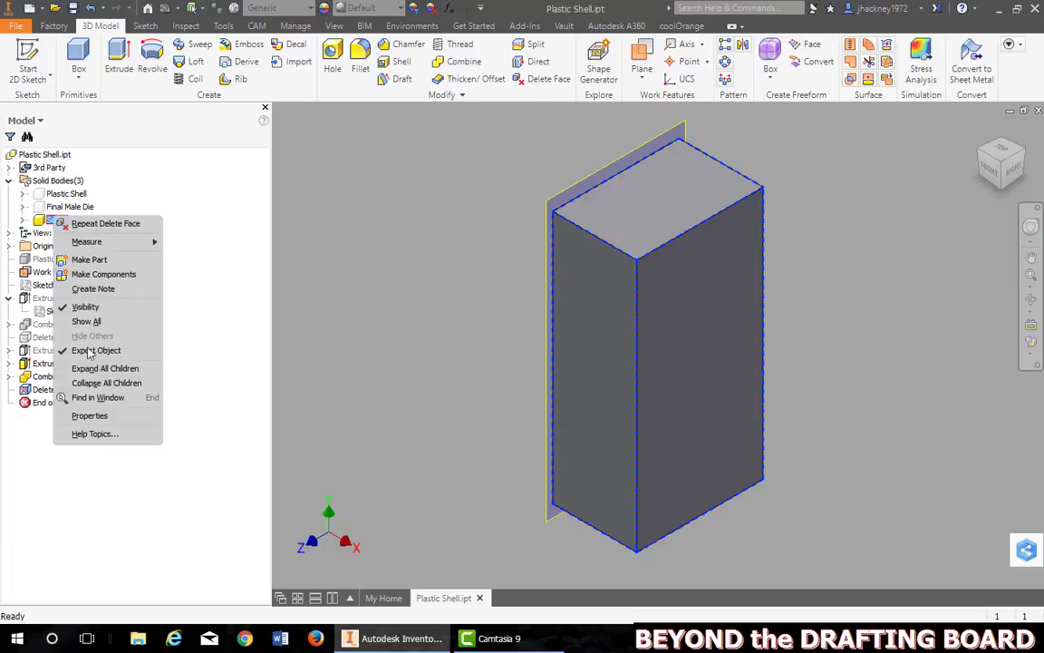
pyautogui.click(90, 416)
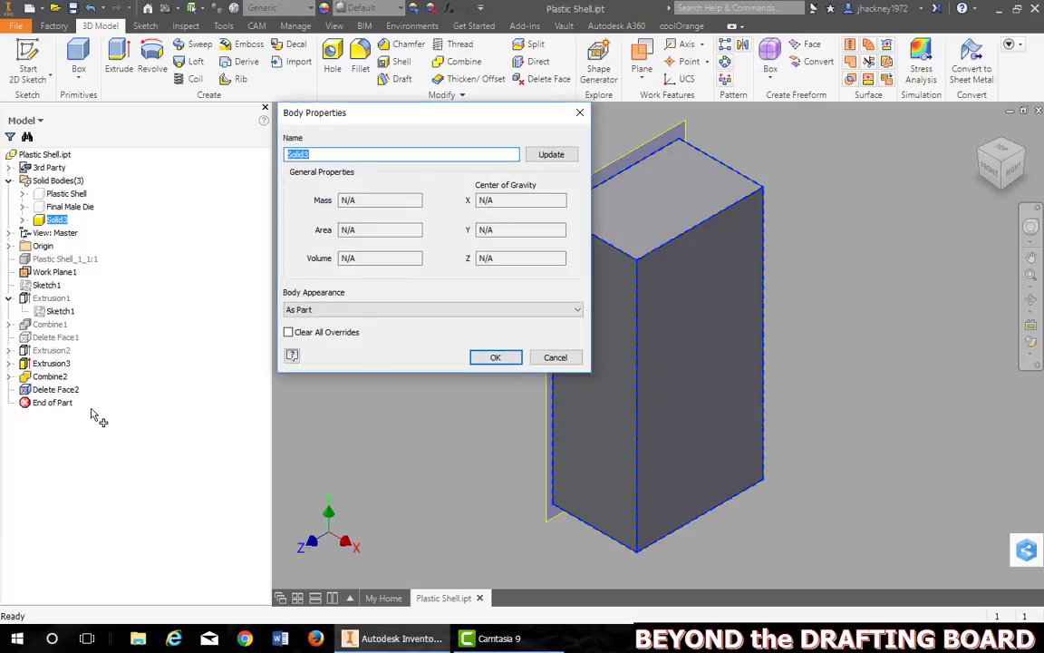
pyautogui.write('Final Female Die')
pyautogui.click(343, 310)
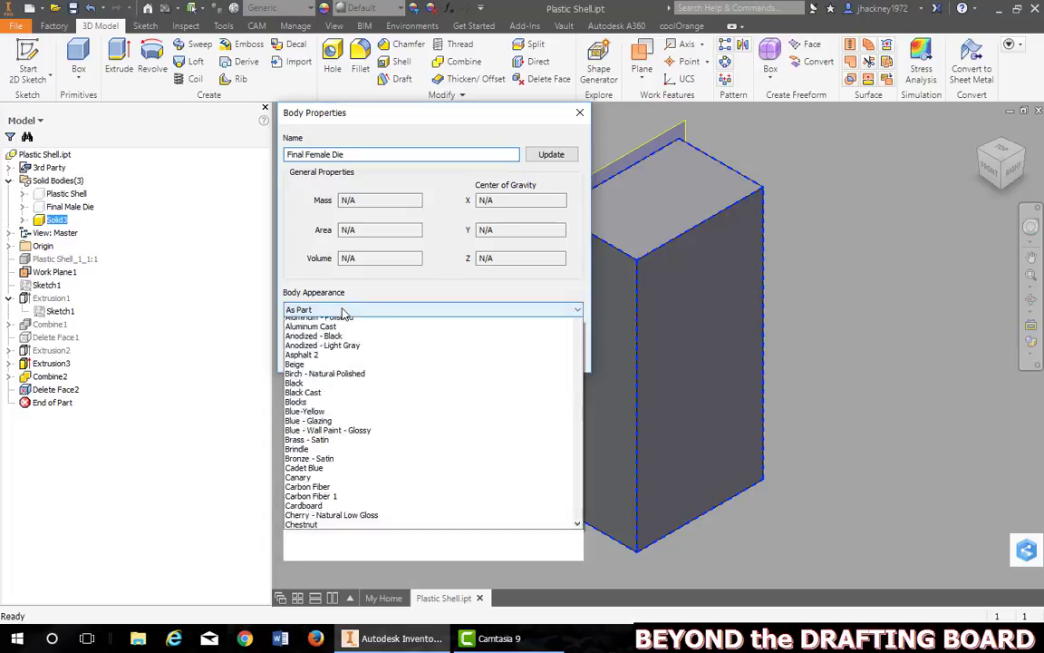
pyautogui.press('y')
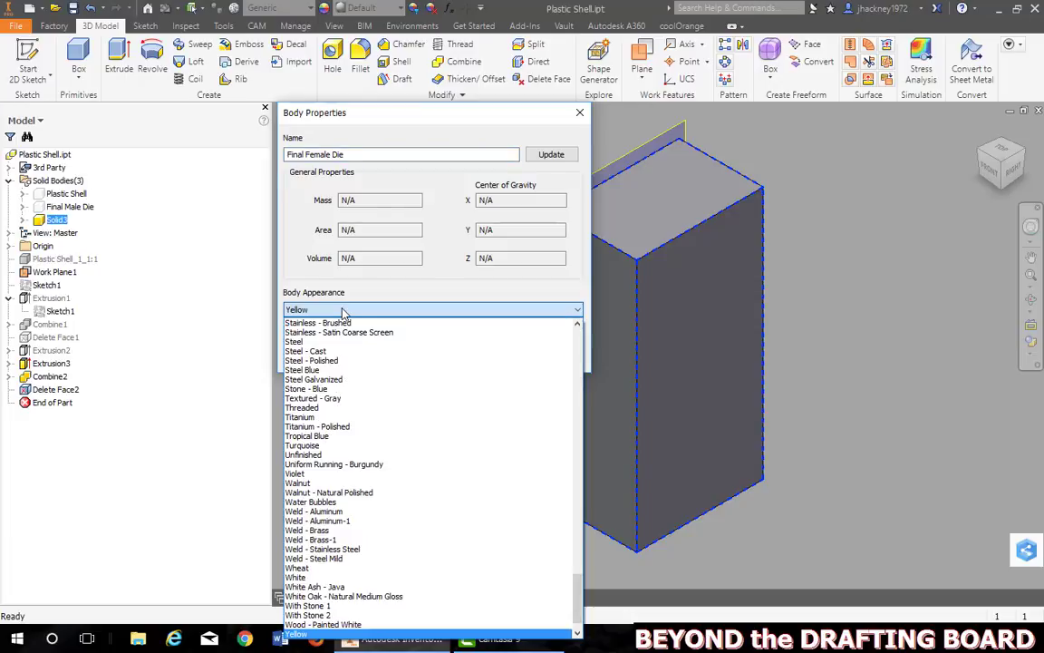
pyautogui.press('Return')
pyautogui.click(491, 356)
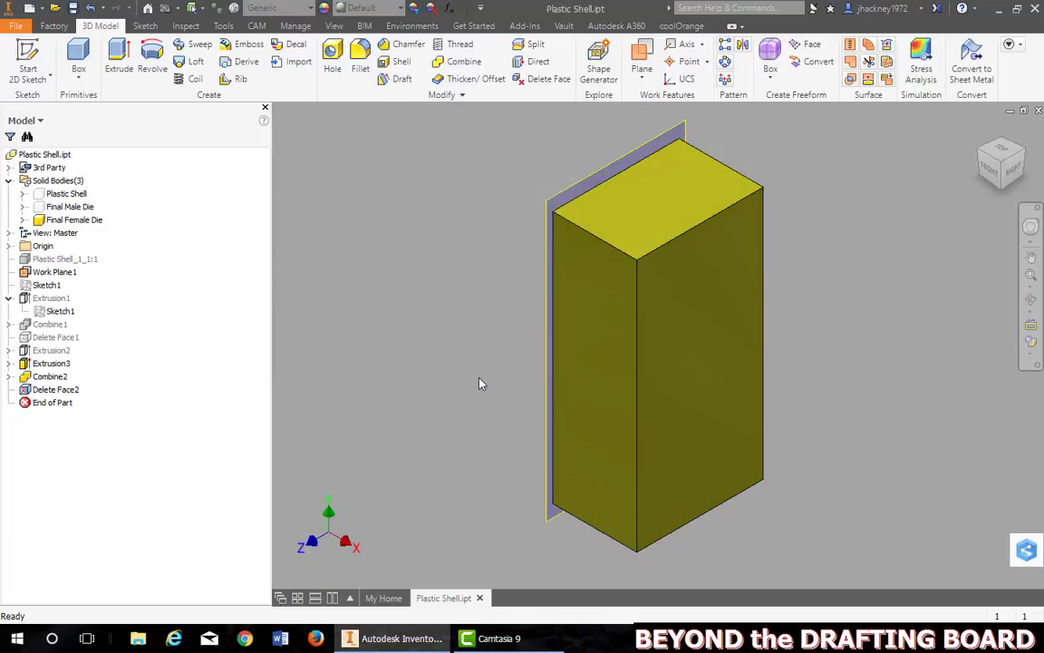
# Show the Plastic Shell and Final Male Die bodies and hide Work Plane1.
pyautogui.click(71, 195)
pyautogui.keyDown('ctrl'); pyautogui.click(74, 207); pyautogui.keyUp('ctrl')
pyautogui.rightClick(74, 208)
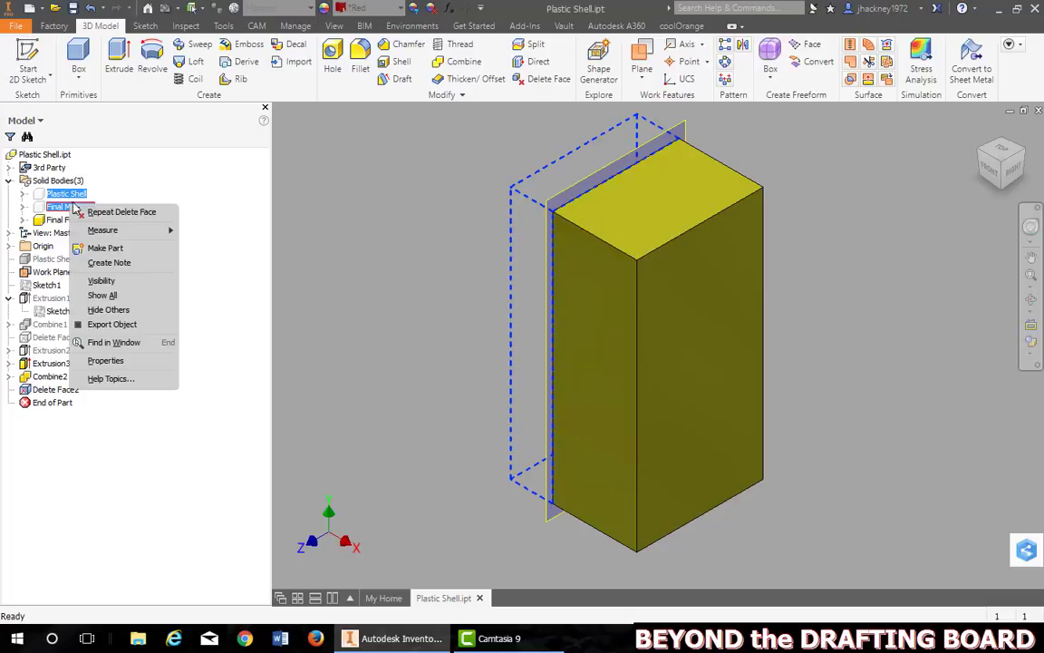
pyautogui.click(107, 281)
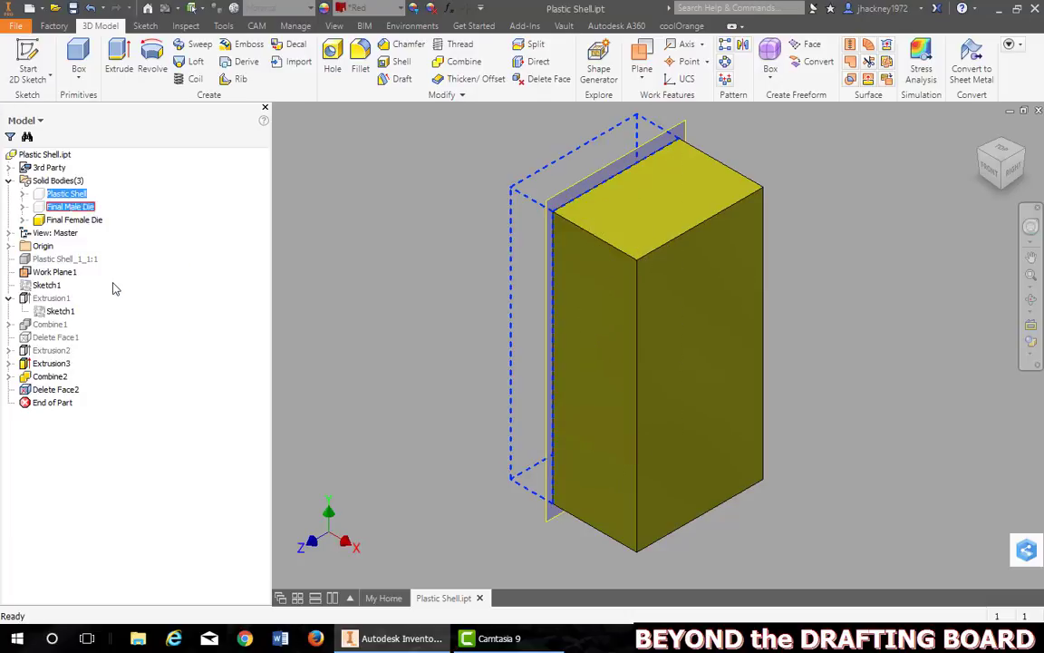
pyautogui.rightClick(50, 272)
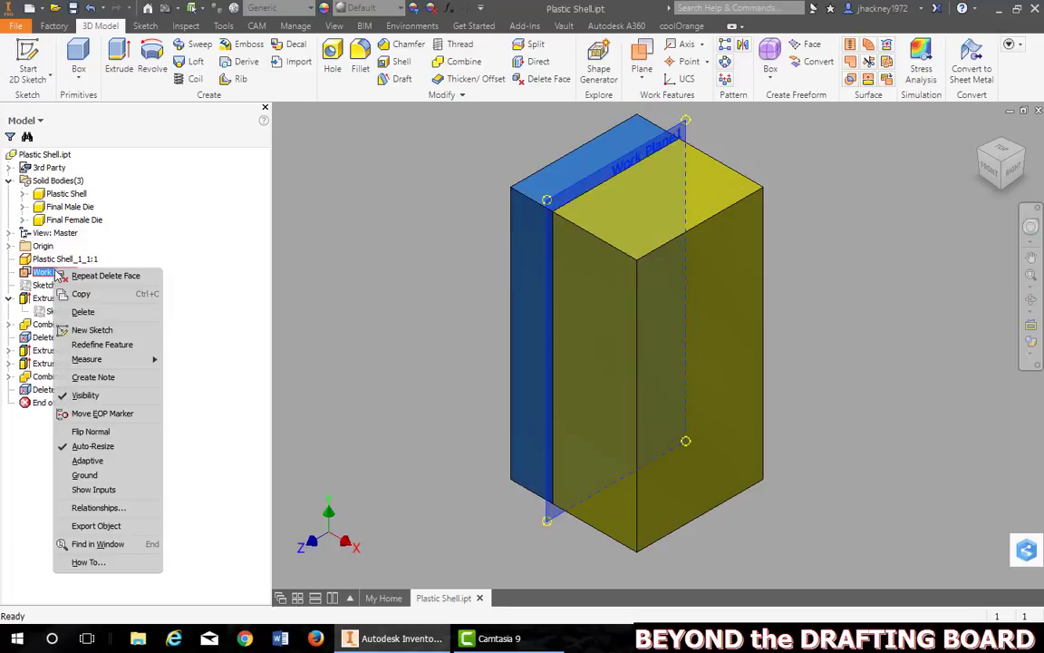
pyautogui.click(85, 396)
pyautogui.moveTo(335, 266); pyautogui.dragTo(361, 322, button='middle')
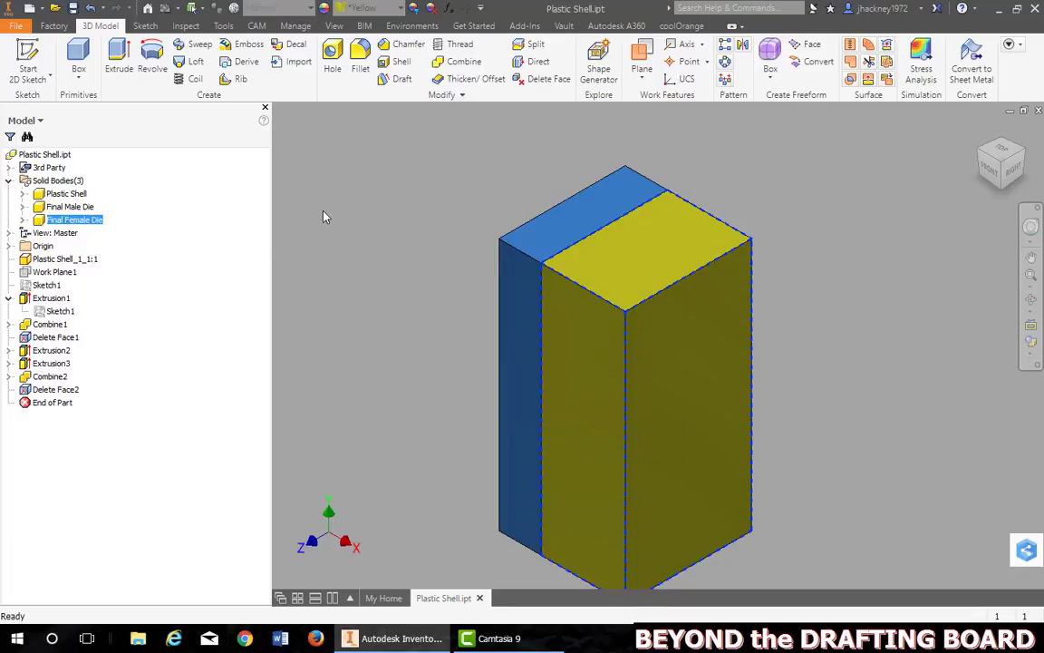
pyautogui.rightClick(74, 194)
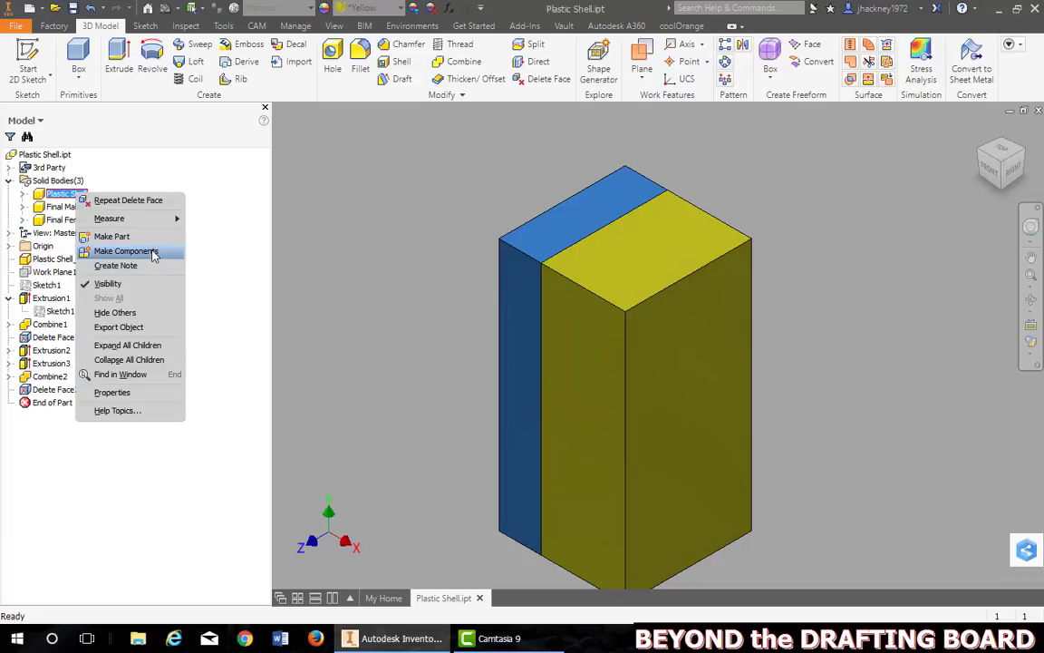
pyautogui.press('Escape')
pyautogui.click(297, 27)
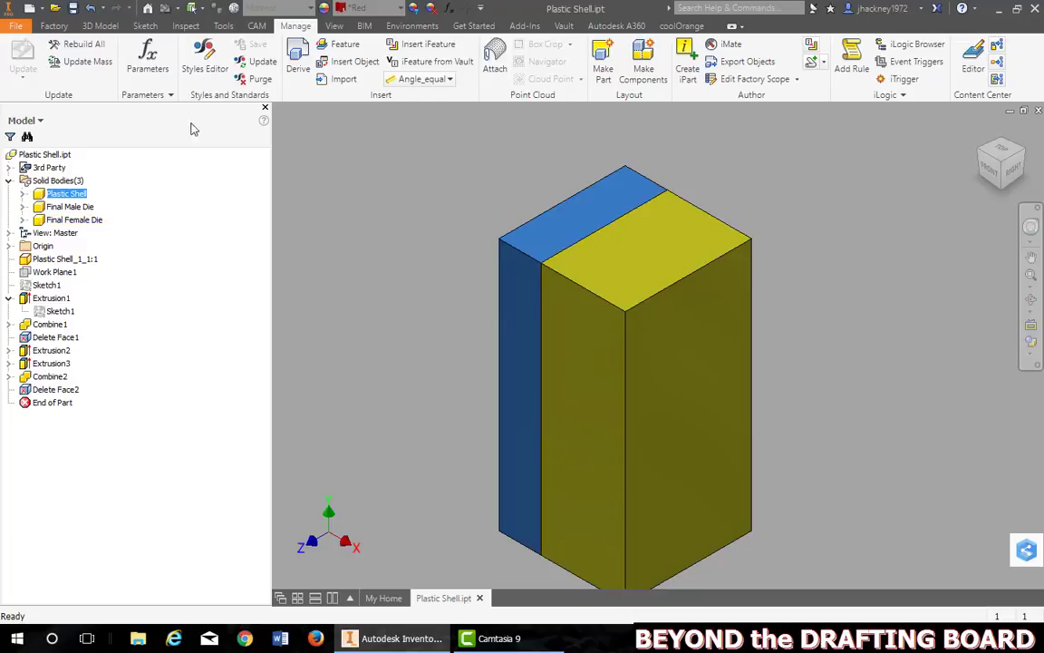
# In the document's Make Components options, set the default part template to BtDB (in).ipt.
pyautogui.click(224, 27)
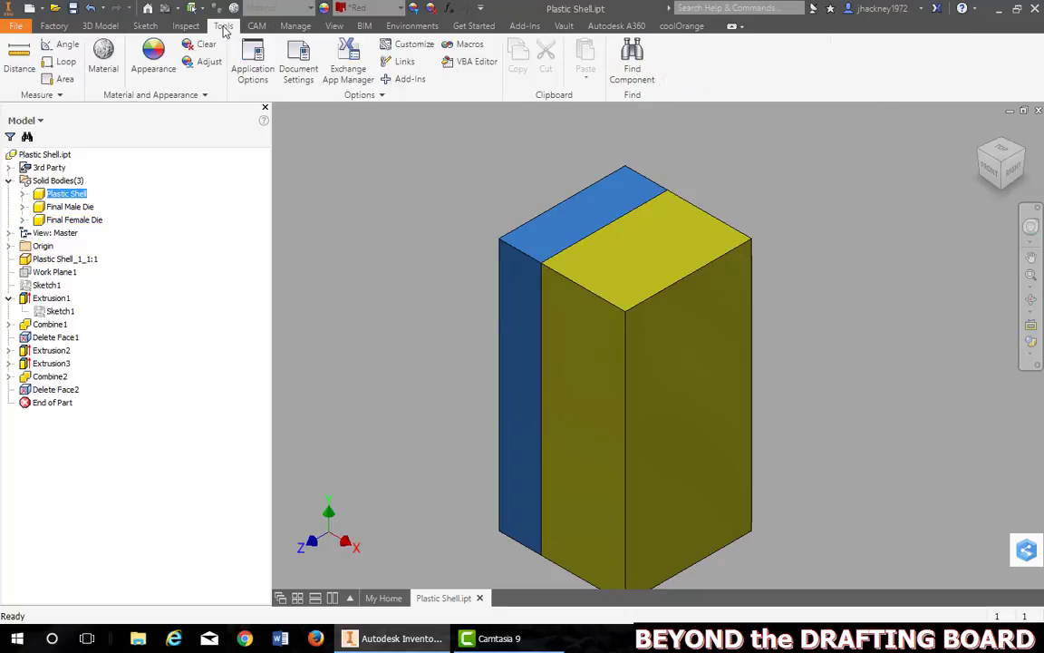
pyautogui.click(300, 68)
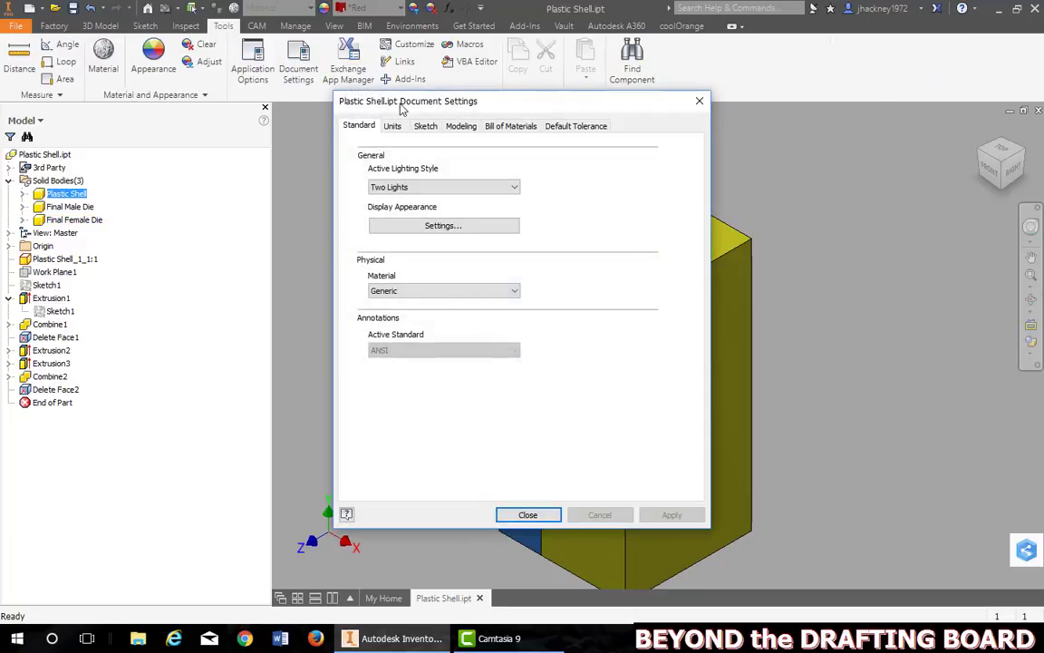
pyautogui.click(461, 127)
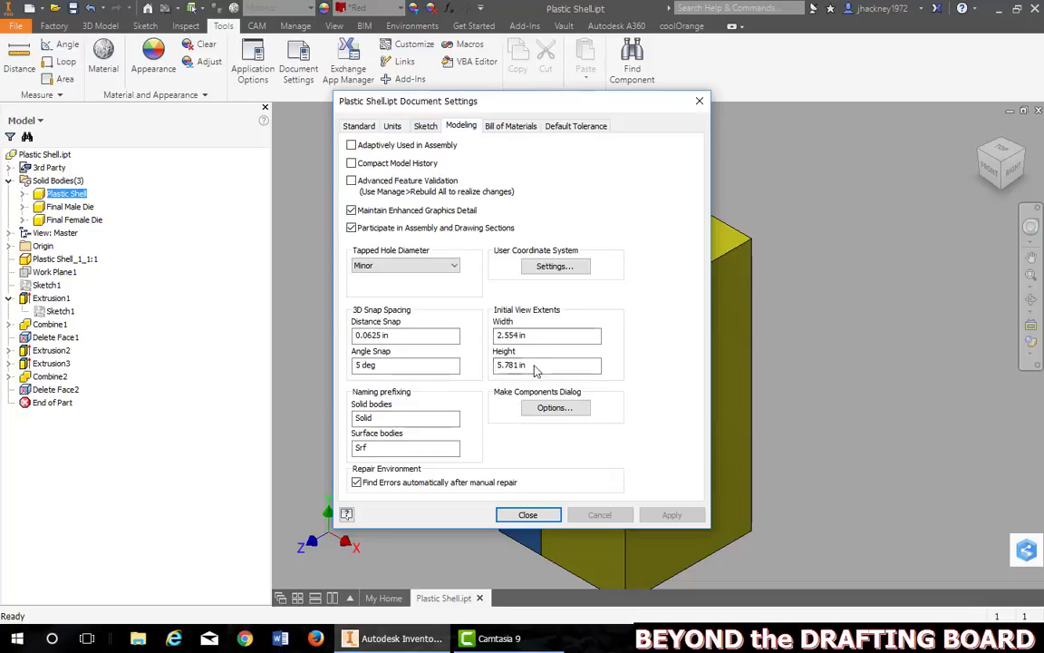
pyautogui.click(554, 408)
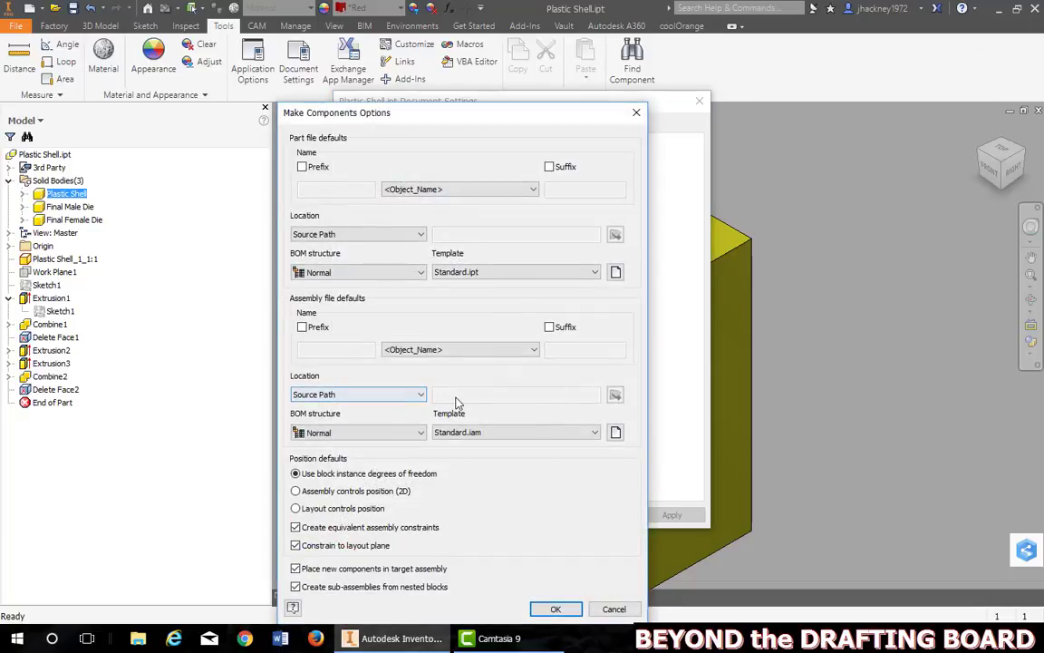
pyautogui.click(617, 274)
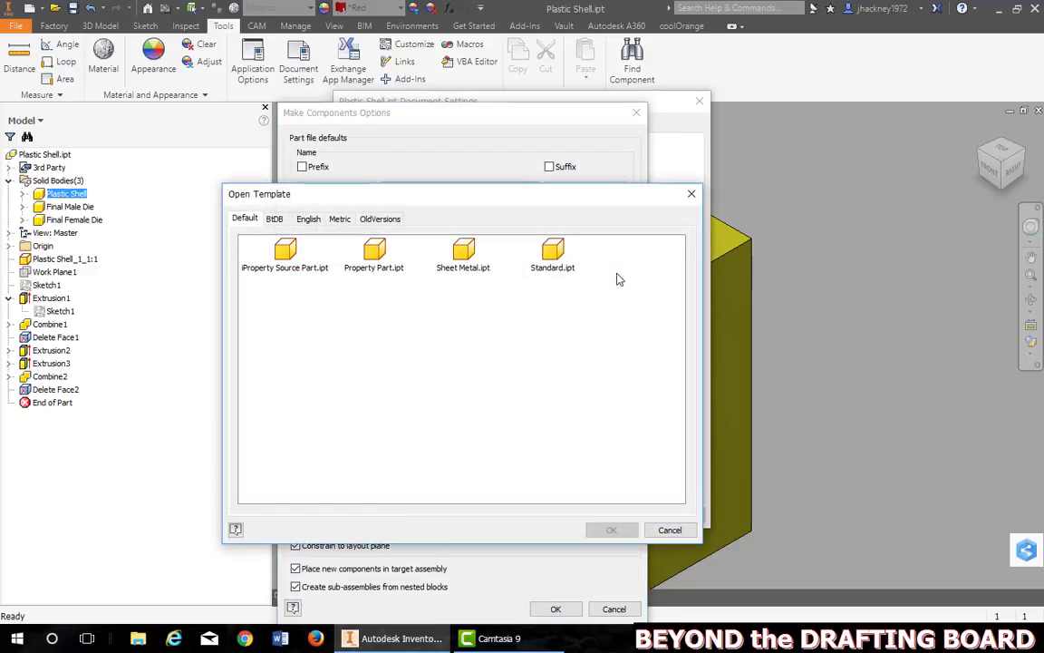
pyautogui.click(275, 218)
pyautogui.click(284, 253)
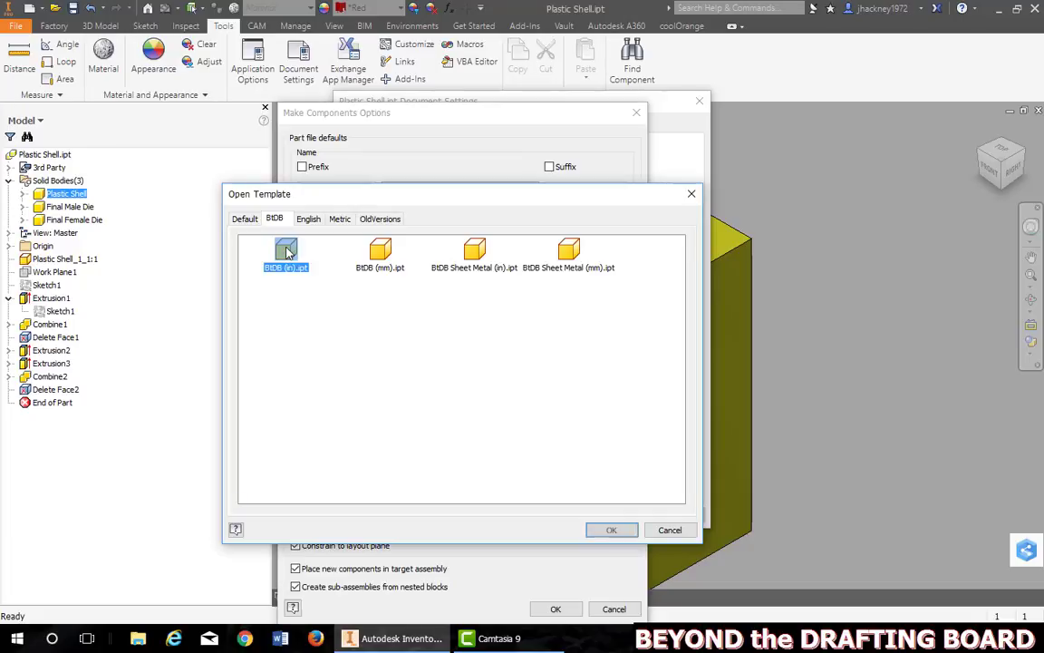
pyautogui.click(612, 531)
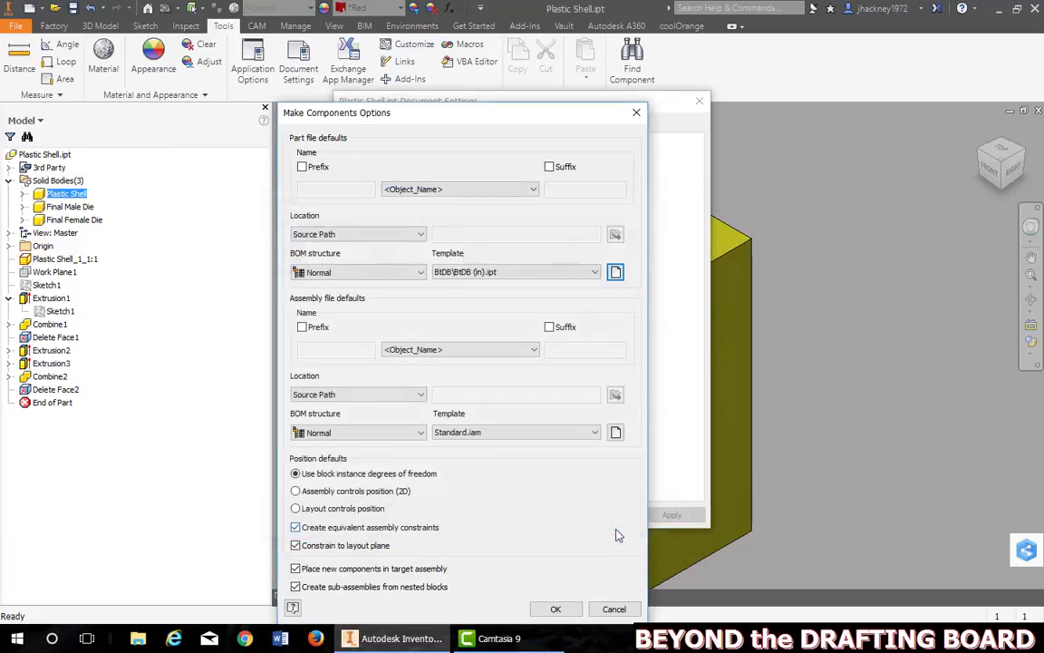
# Set the default assembly template for Make Components to BtDB (in).iam and accept the document settings.
pyautogui.click(615, 434)
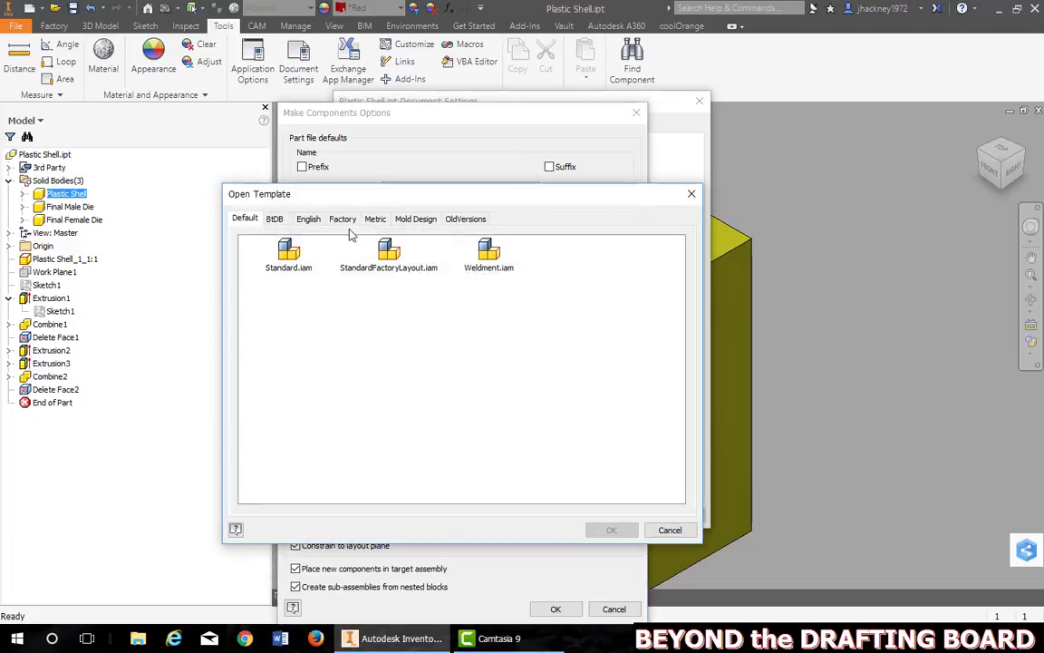
pyautogui.click(275, 218)
pyautogui.click(284, 253)
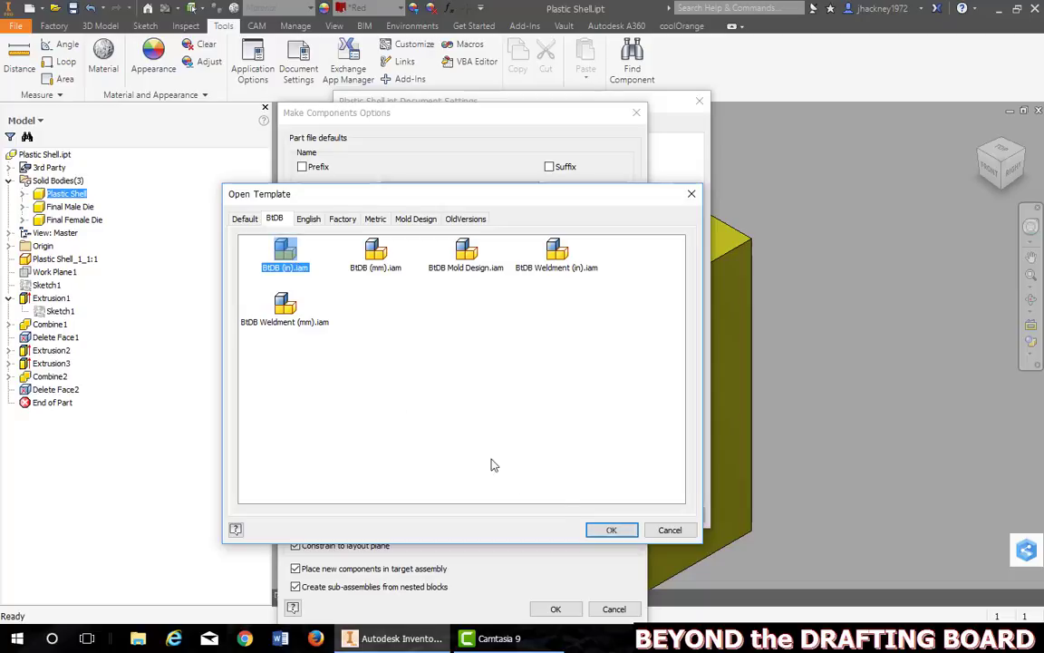
pyautogui.click(608, 531)
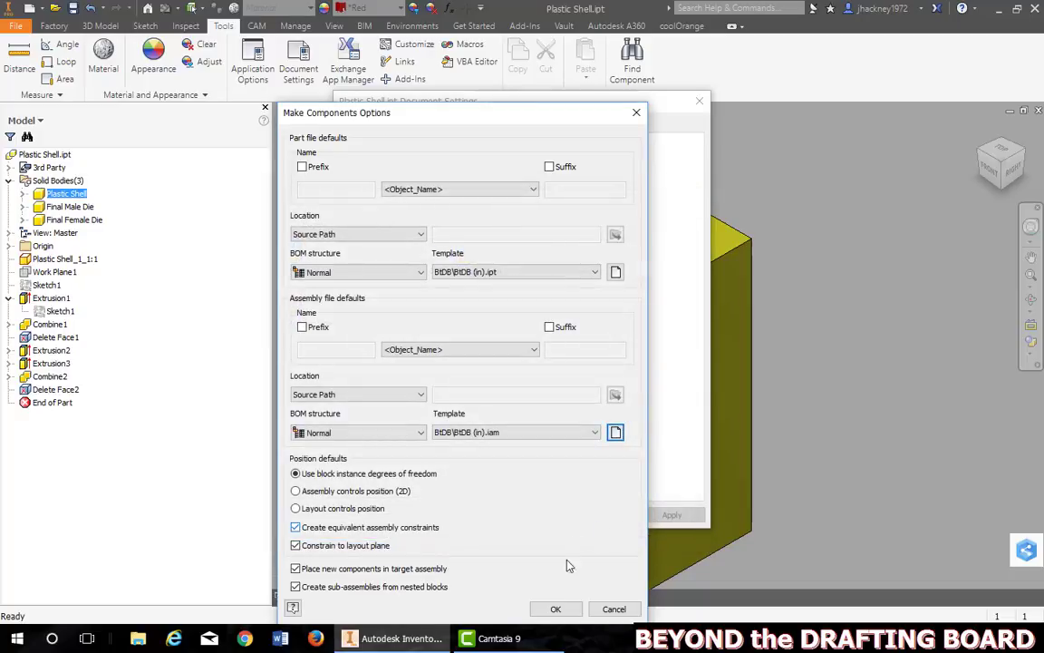
pyautogui.click(555, 609)
pyautogui.click(568, 515)
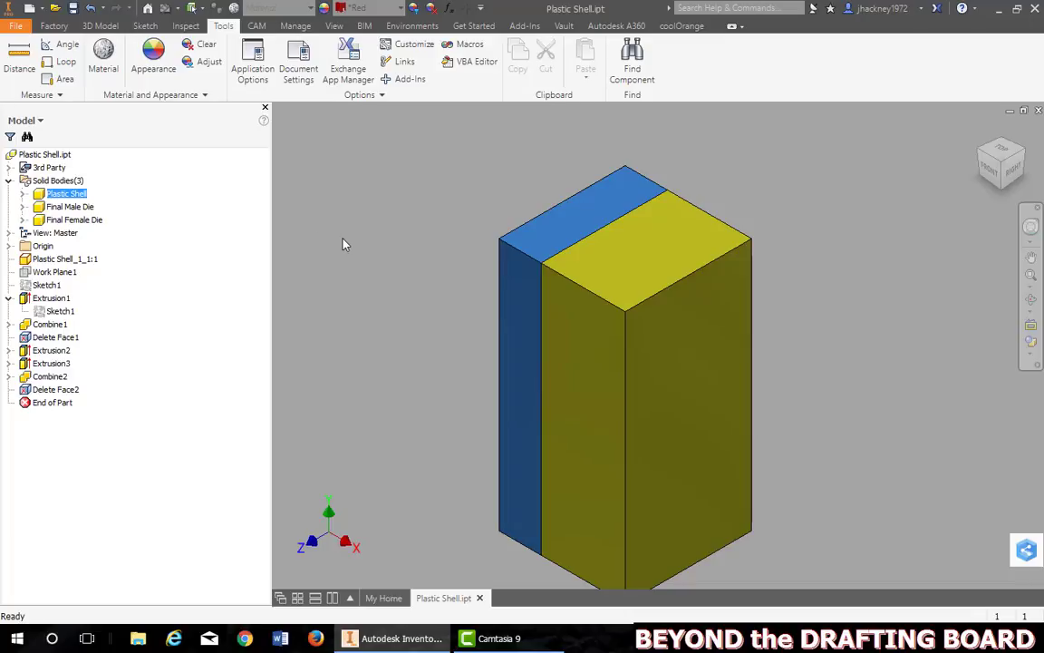
# Start Make Components with the Plastic Shell, Final Male Die and Final Female Die bodies selected.
pyautogui.rightClick(79, 201)
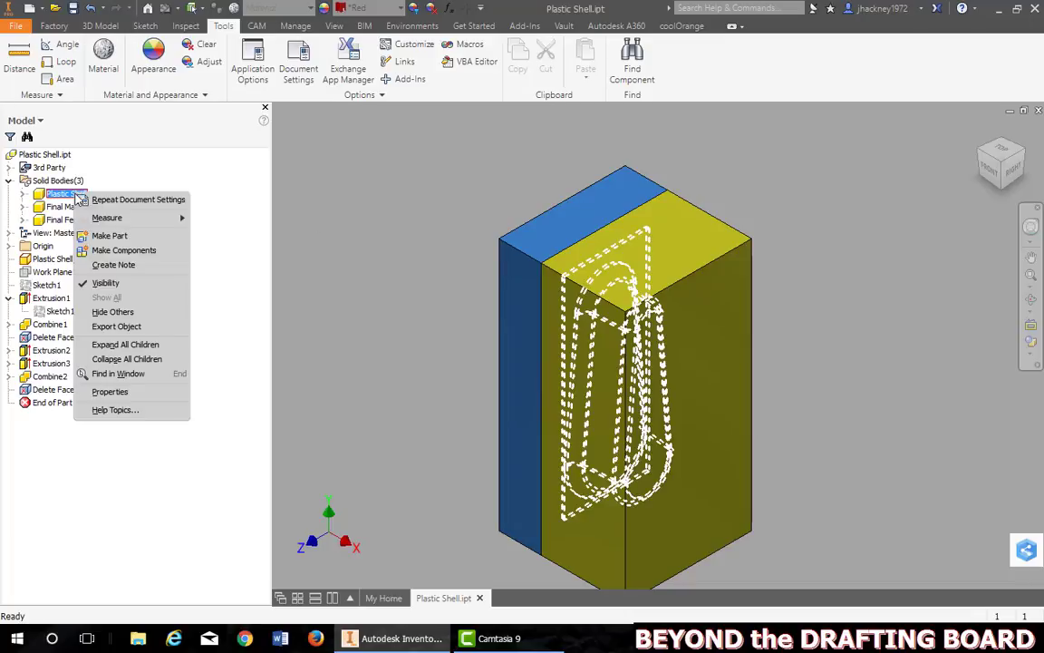
pyautogui.click(141, 250)
pyautogui.keyDown('ctrl'); pyautogui.click(92, 206); pyautogui.keyUp('ctrl')
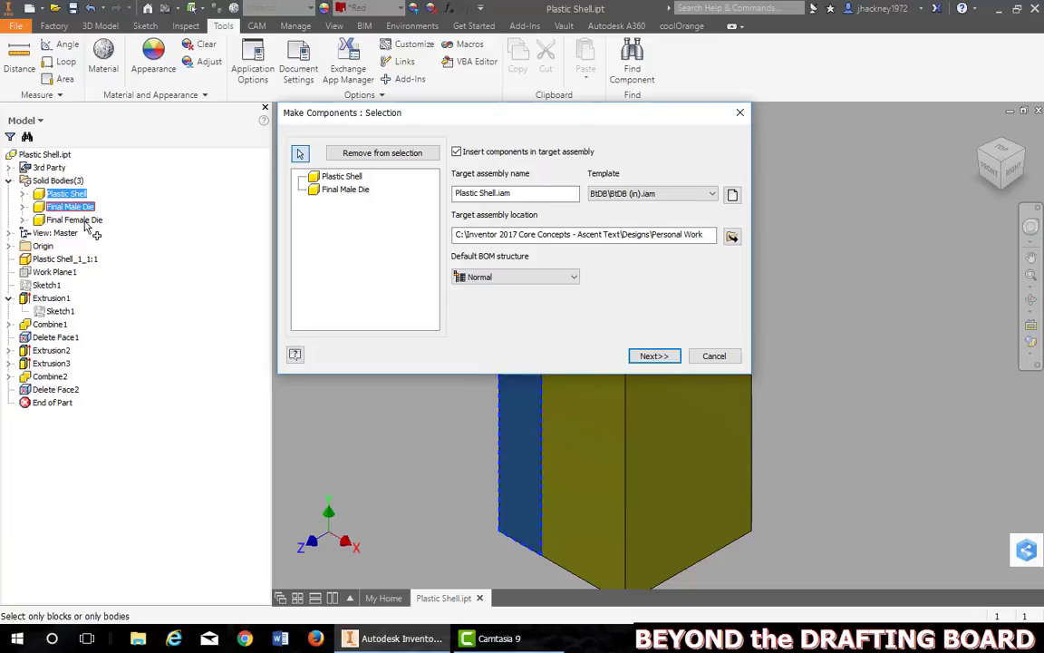
pyautogui.keyDown('ctrl'); pyautogui.click(86, 219); pyautogui.keyUp('ctrl')
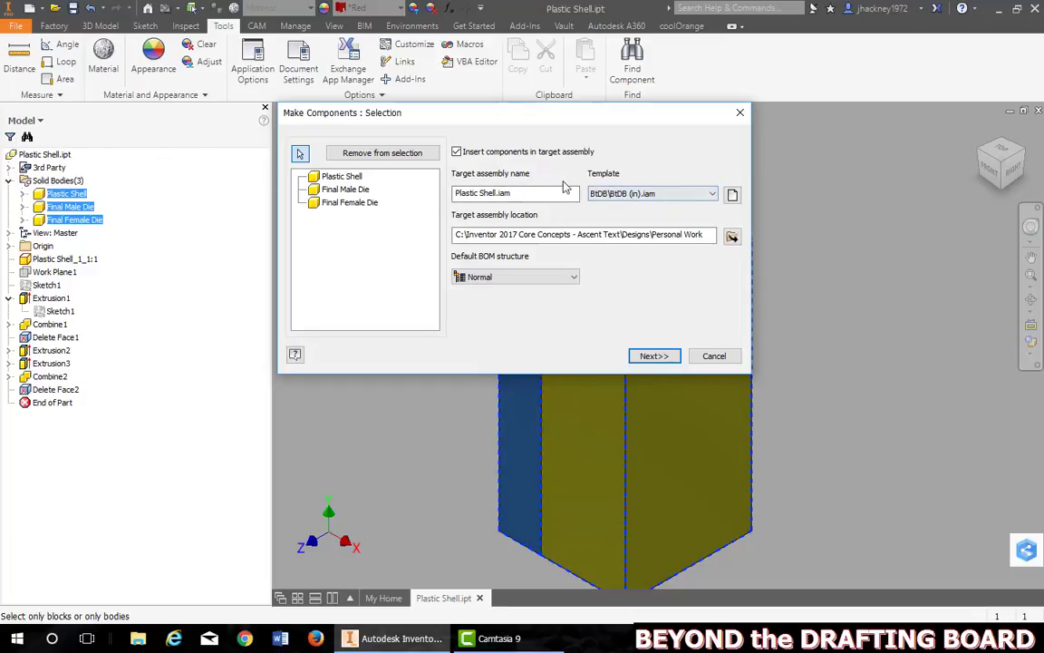
# Use the BtDB (in).iam template for the target assembly and continue to the component settings for the bodies.
pyautogui.click(733, 196)
pyautogui.click(327, 94)
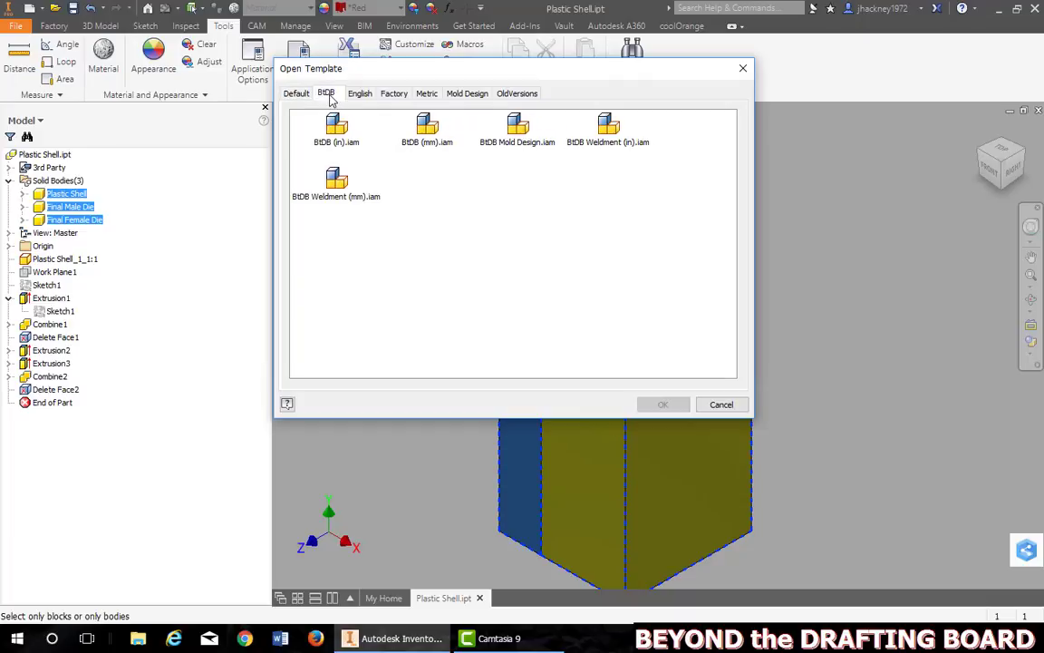
pyautogui.click(336, 127)
pyautogui.click(663, 404)
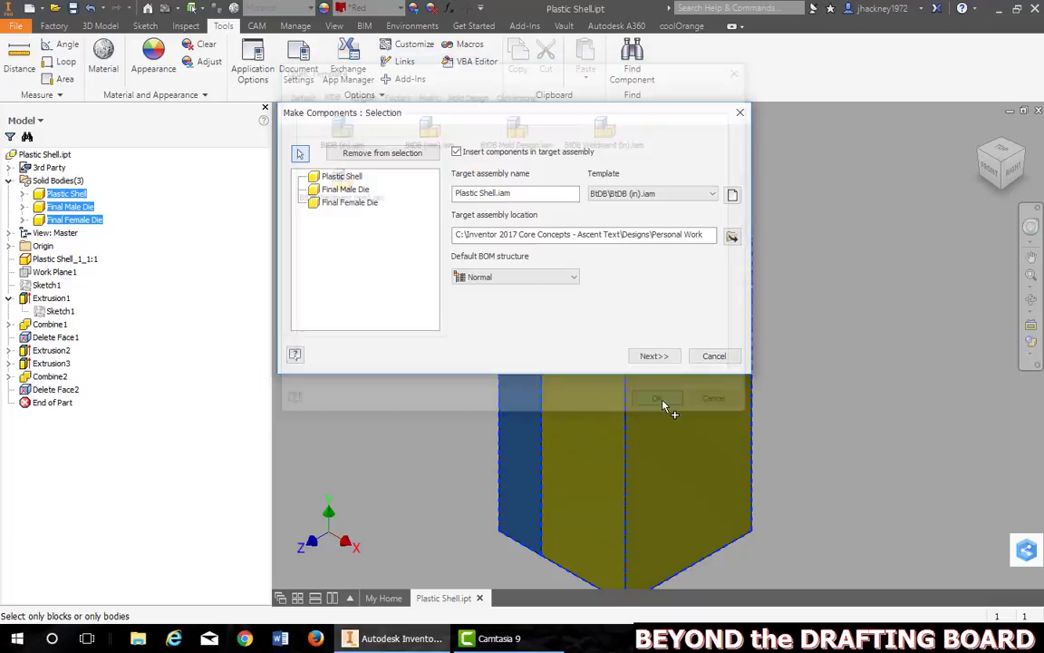
pyautogui.click(654, 356)
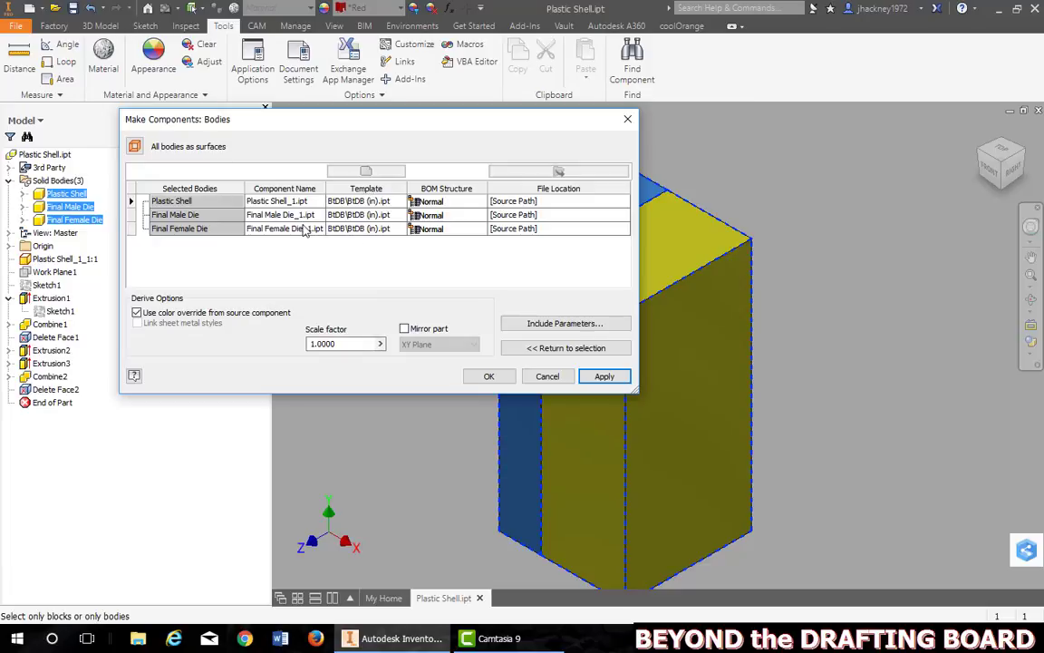
# Assign the BtDB (in).ipt template to all three components and generate the parts and their assembly.
pyautogui.moveTo(305, 230); pyautogui.dragTo(272, 198)
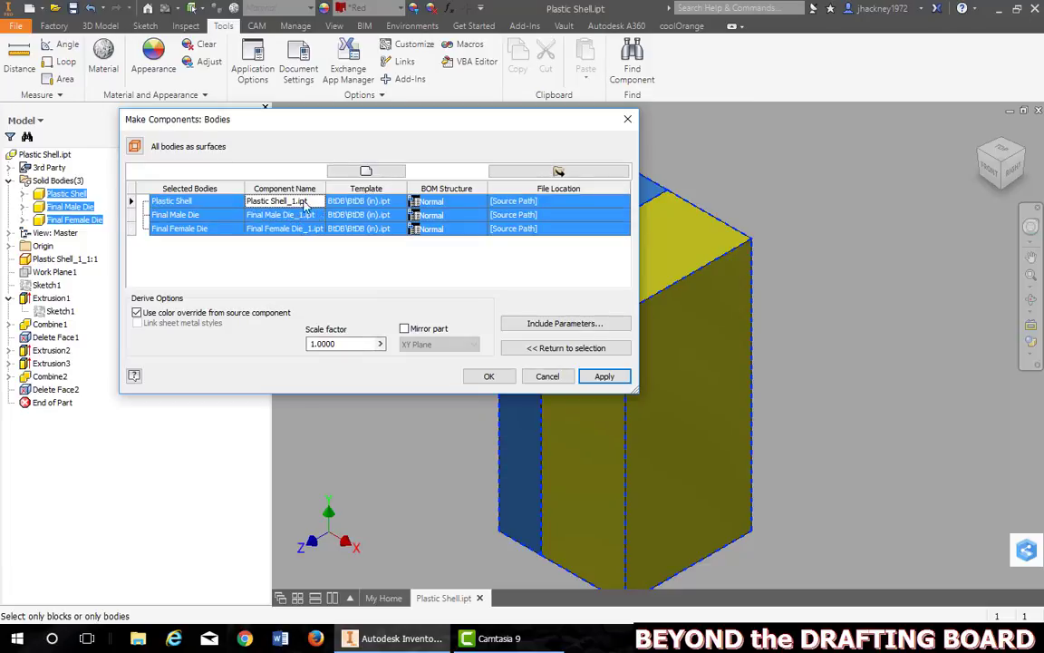
pyautogui.click(365, 173)
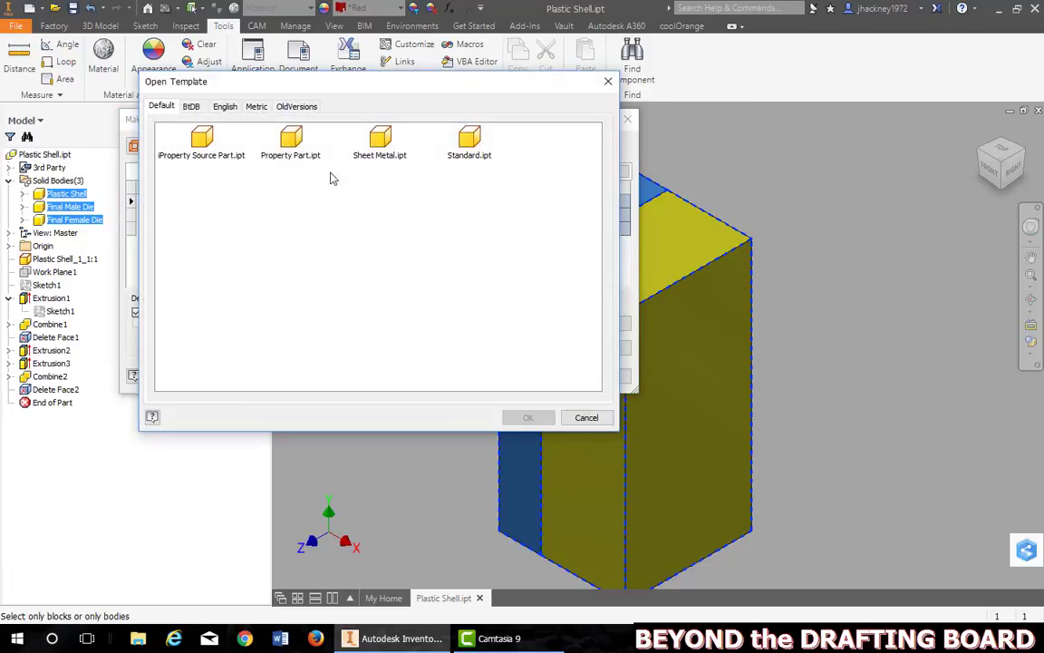
pyautogui.click(190, 106)
pyautogui.click(203, 140)
pyautogui.click(526, 416)
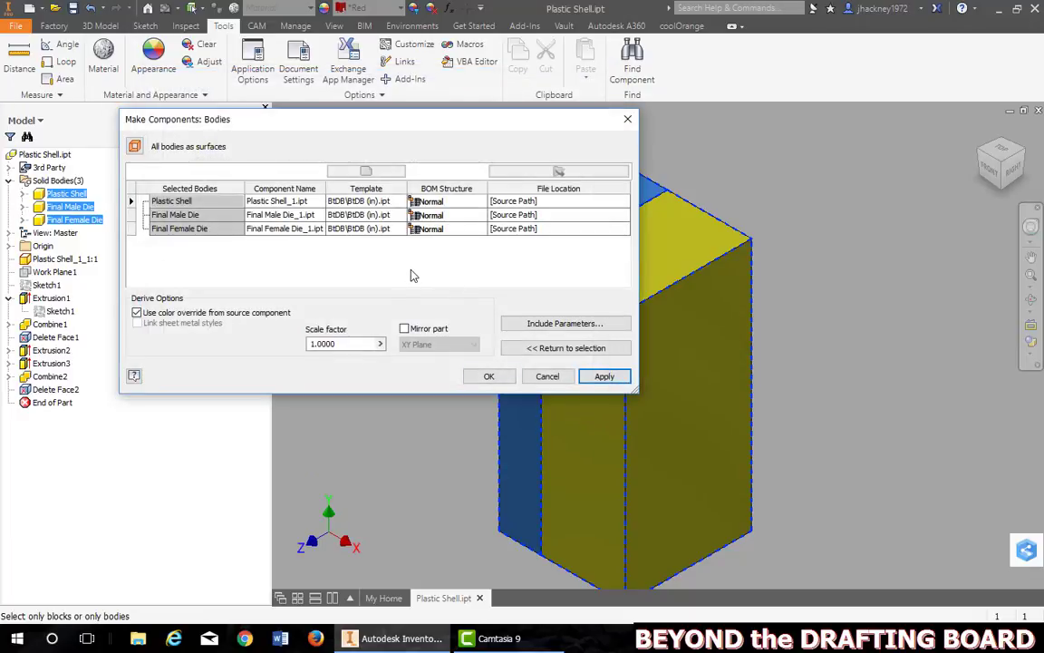
pyautogui.click(489, 377)
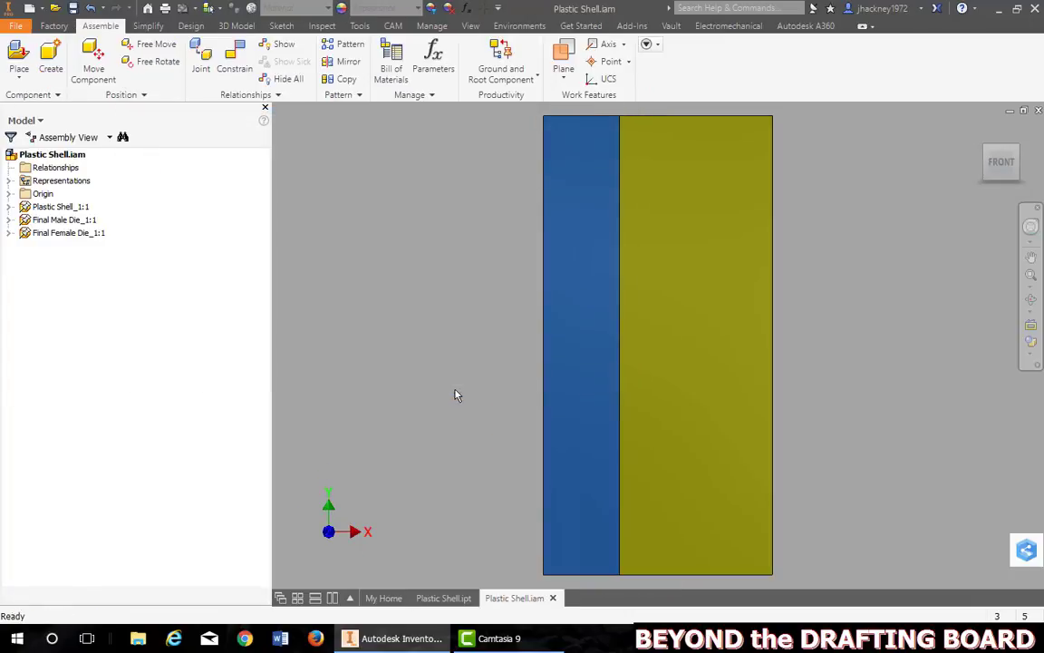
# Unground the Final Female Die and Plastic Shell components and pull both away from the male die.
pyautogui.click(980, 130)
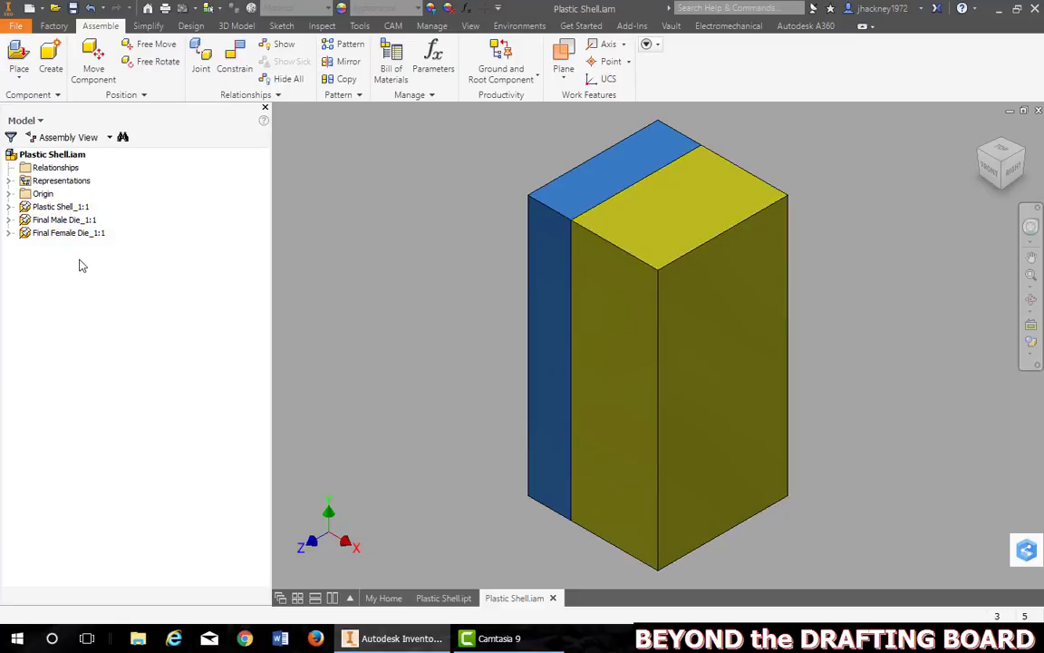
pyautogui.rightClick(35, 232)
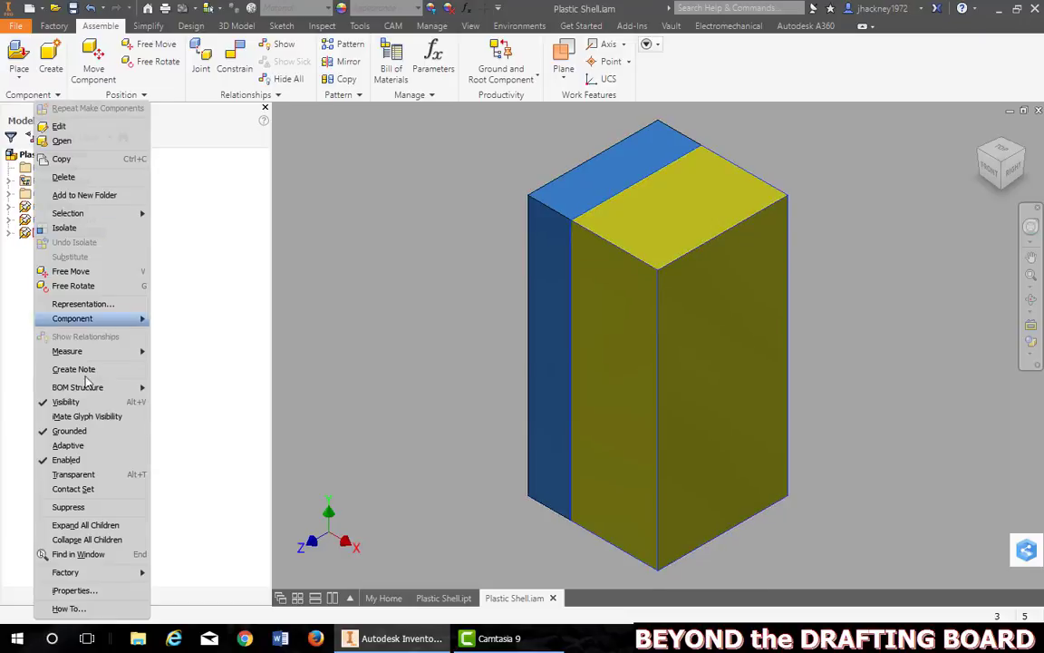
pyautogui.click(95, 432)
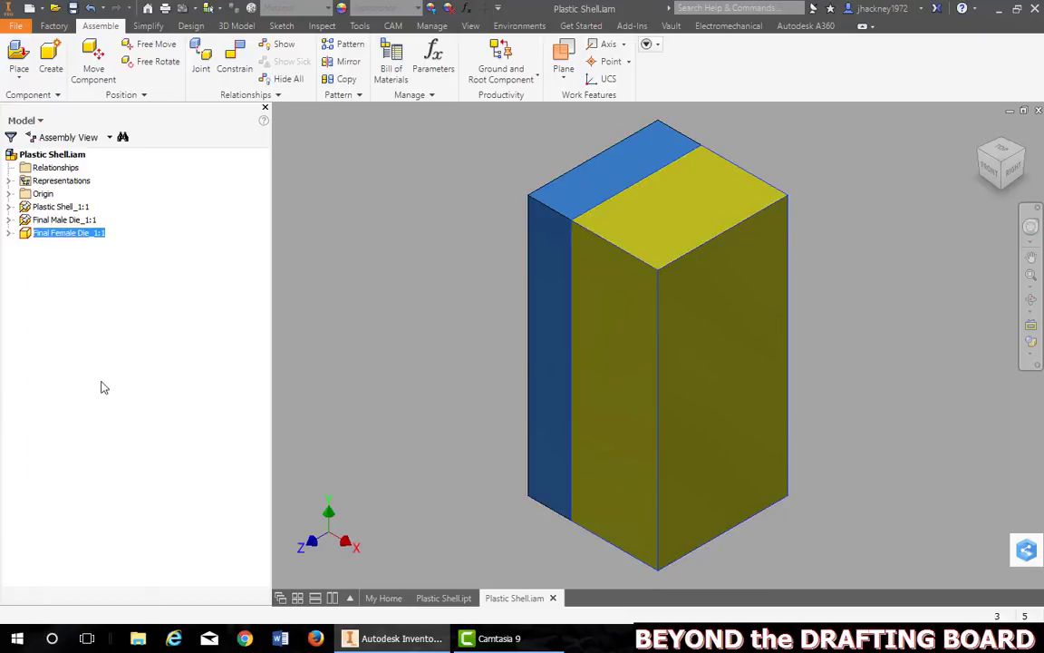
pyautogui.rightClick(53, 210)
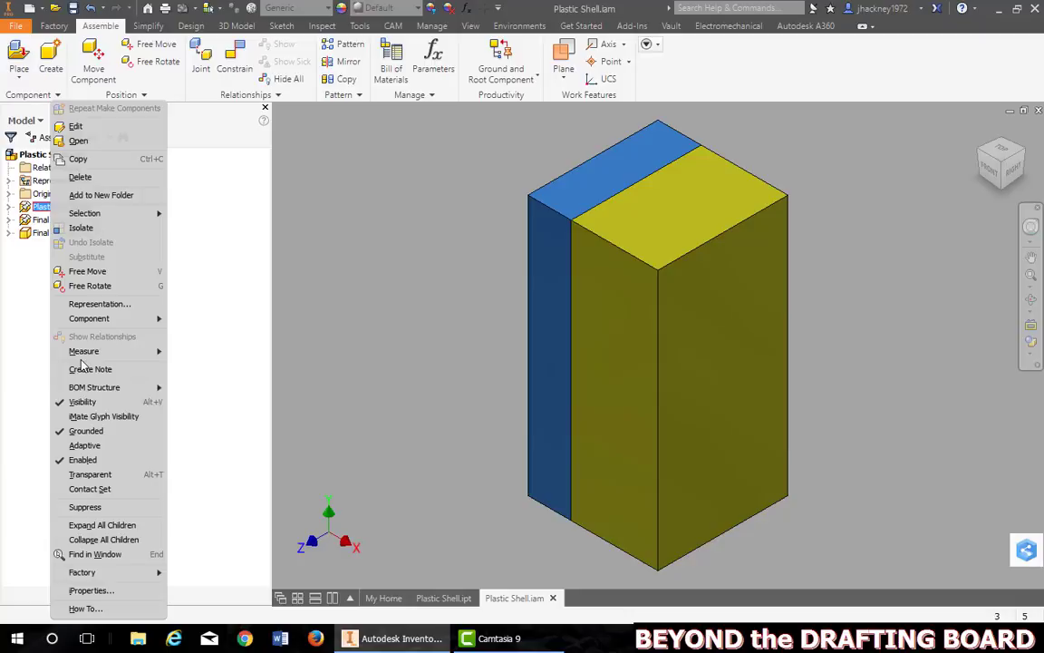
pyautogui.click(84, 430)
pyautogui.moveTo(682, 399); pyautogui.dragTo(914, 436)
pyautogui.moveTo(646, 401); pyautogui.dragTo(781, 299)
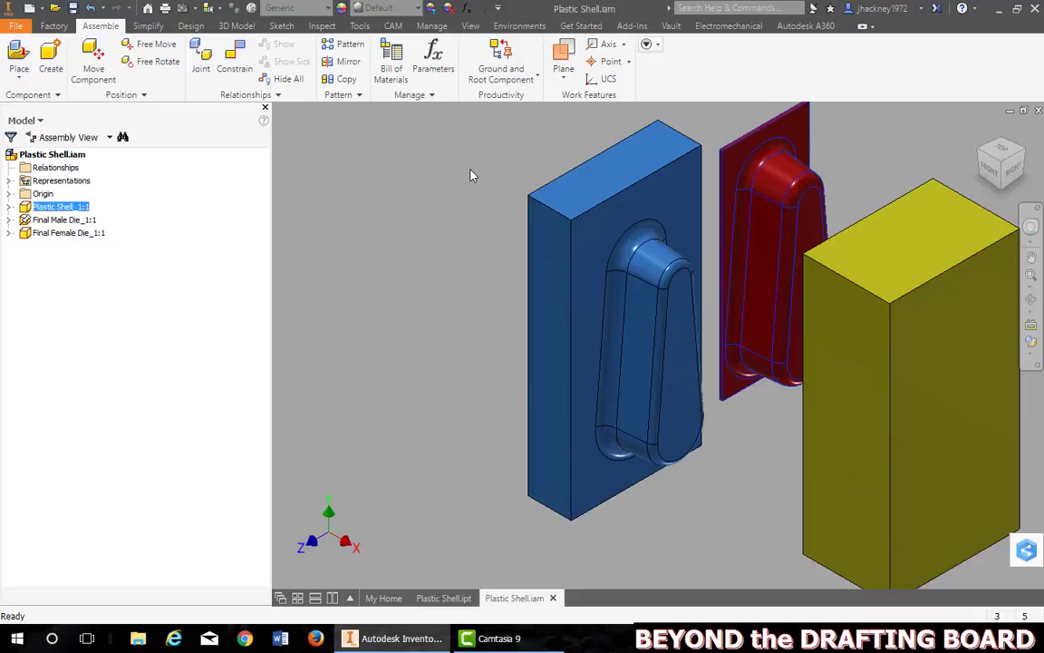
# Realign the Plastic Shell to the assembly origin with Ground and Root Component, and unground it so only its flush constraints hold it.
pyautogui.click(510, 69)
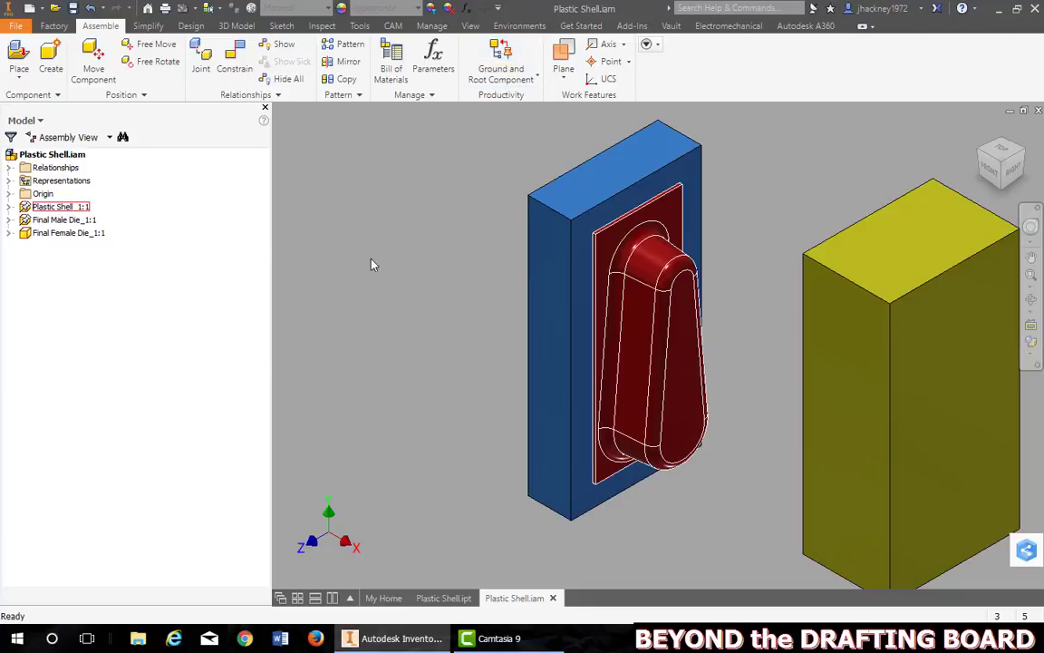
pyautogui.rightClick(27, 210)
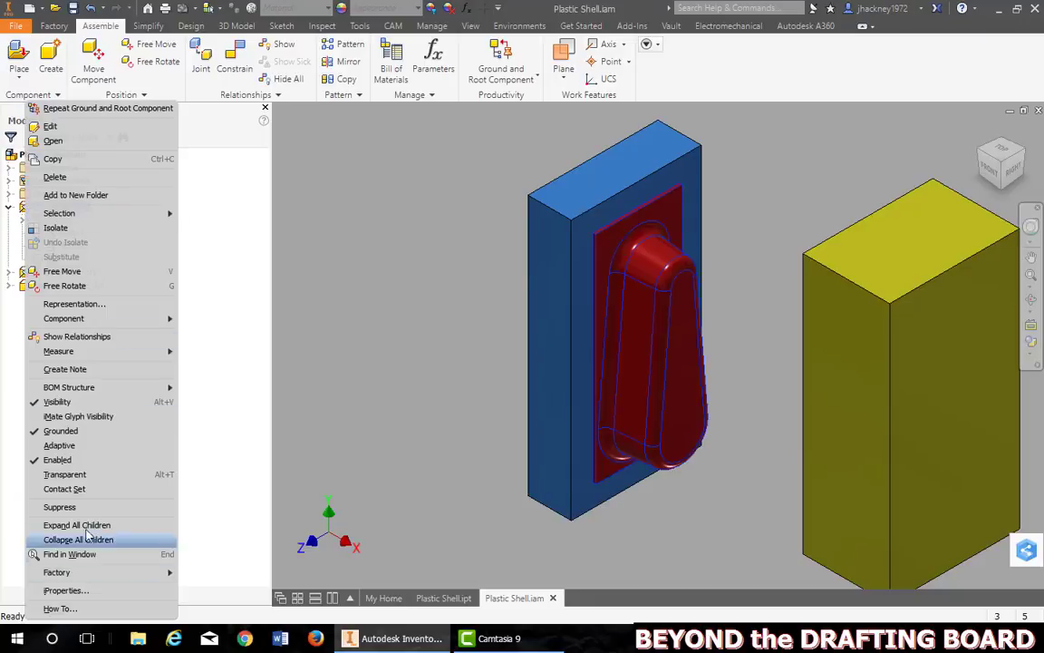
pyautogui.click(61, 431)
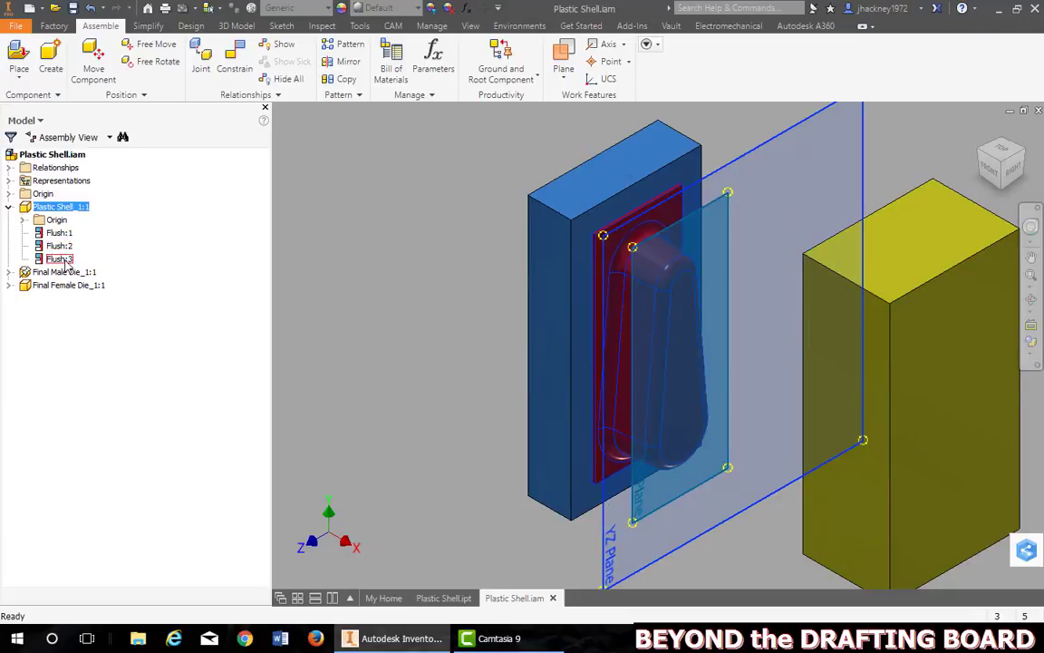
pyautogui.click(59, 259)
pyautogui.click(342, 290)
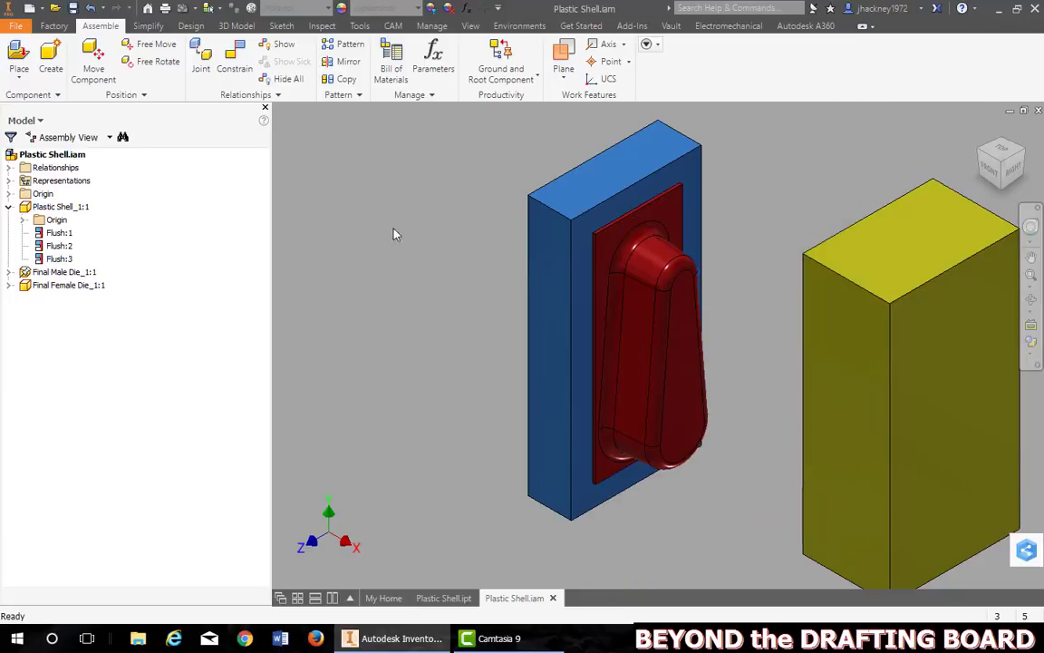
# Apply Ground and Root Component to the Final Female Die, and unground it so only its flush constraints hold it.
pyautogui.click(487, 71)
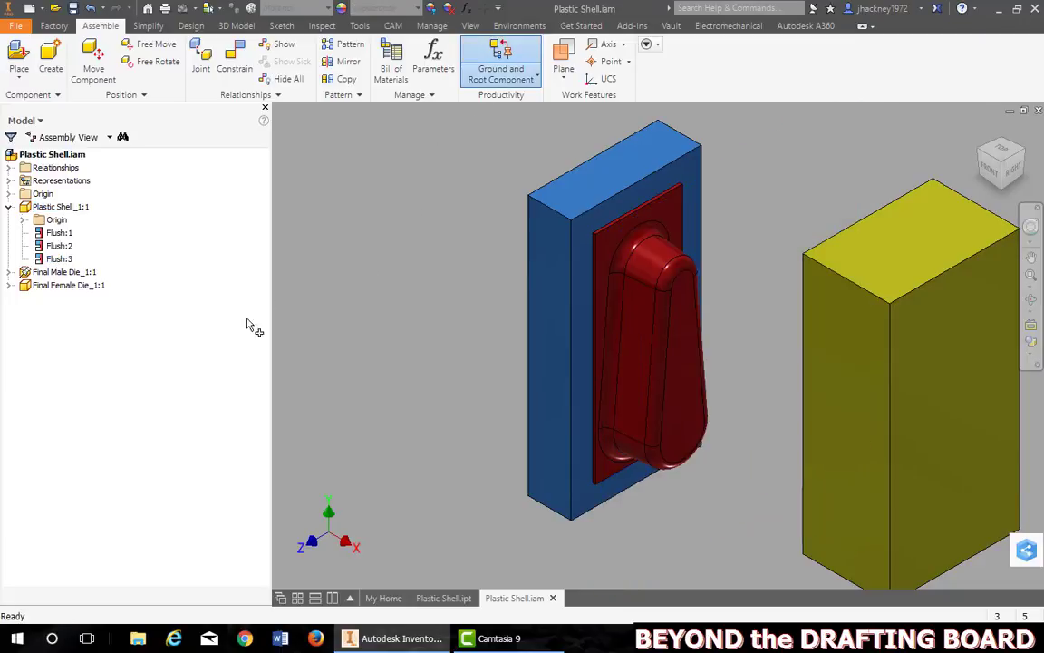
pyautogui.click(36, 285)
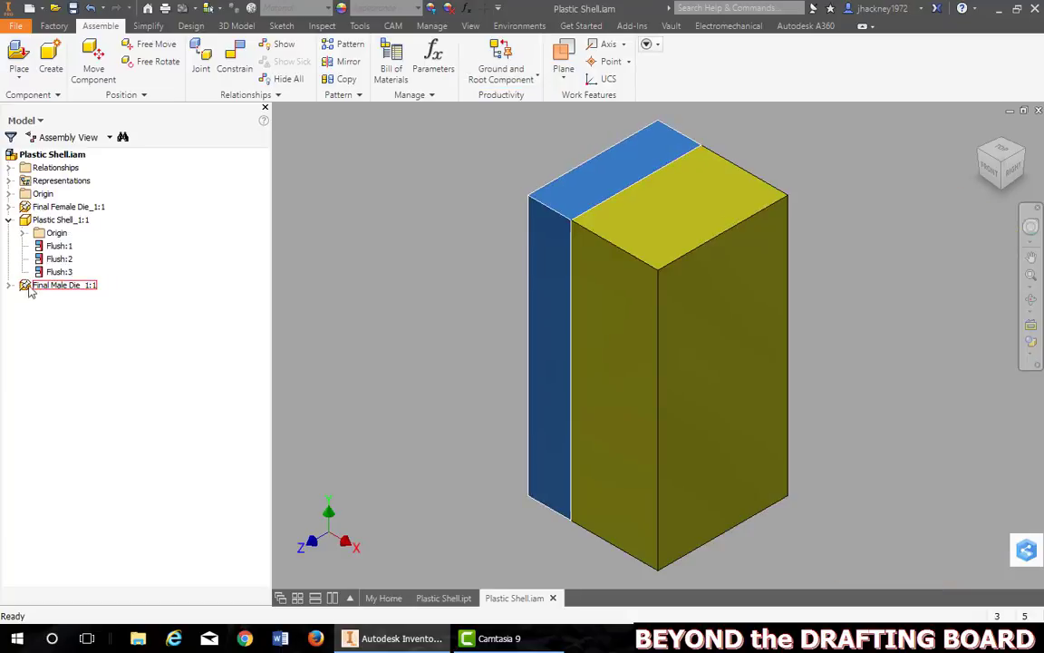
pyautogui.rightClick(30, 208)
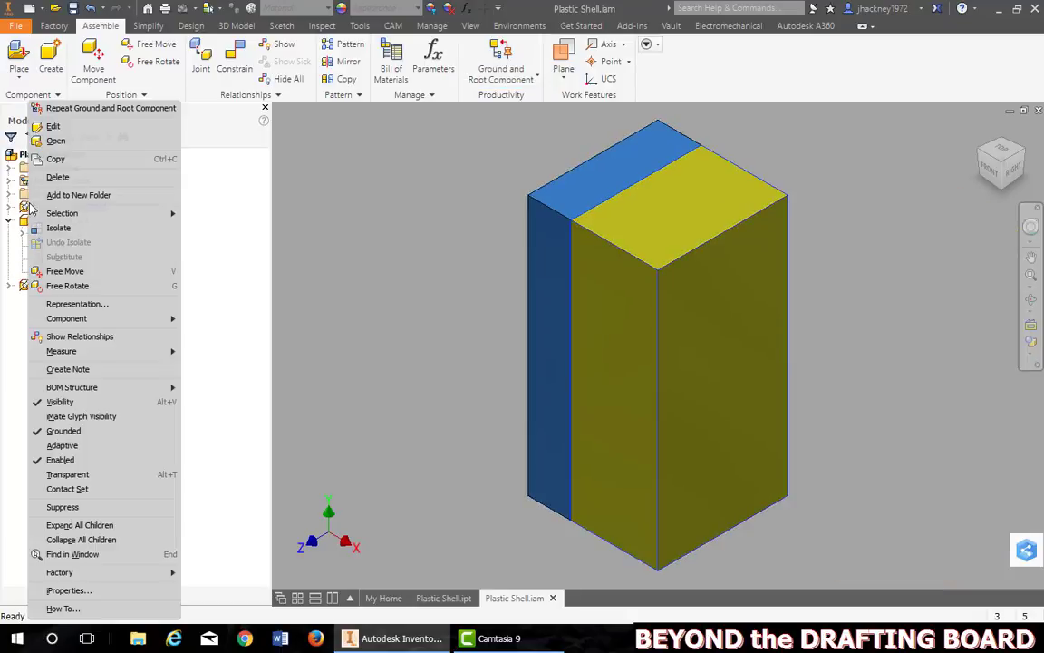
pyautogui.click(81, 431)
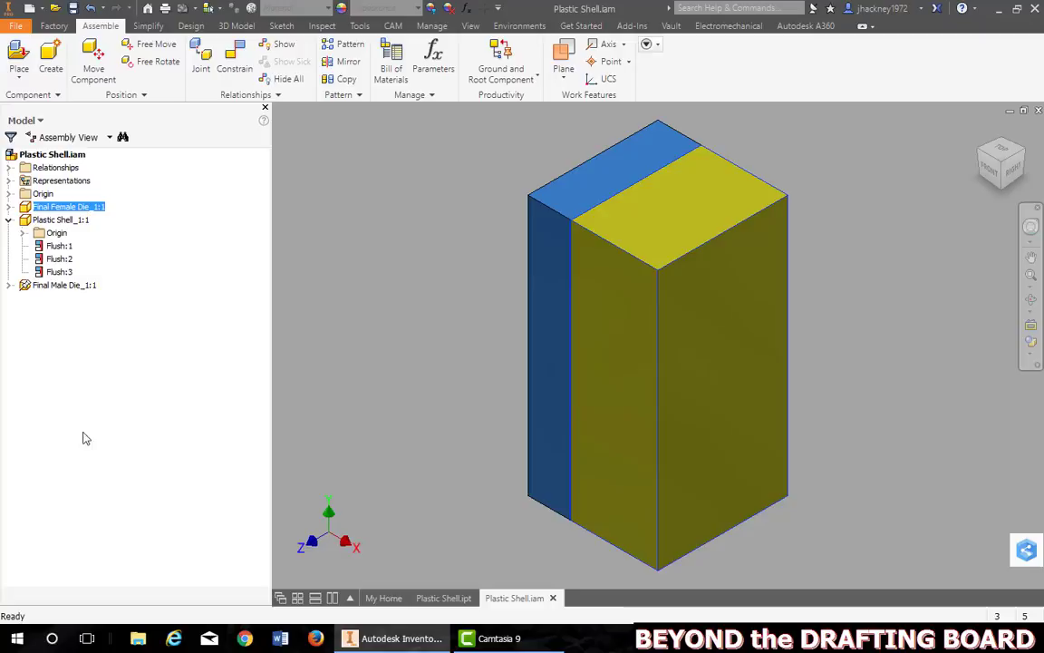
# Suppress the female die's Flush:6 constraint to slide the die away from the shell, and unsuppress the constraint again.
pyautogui.click(9, 207)
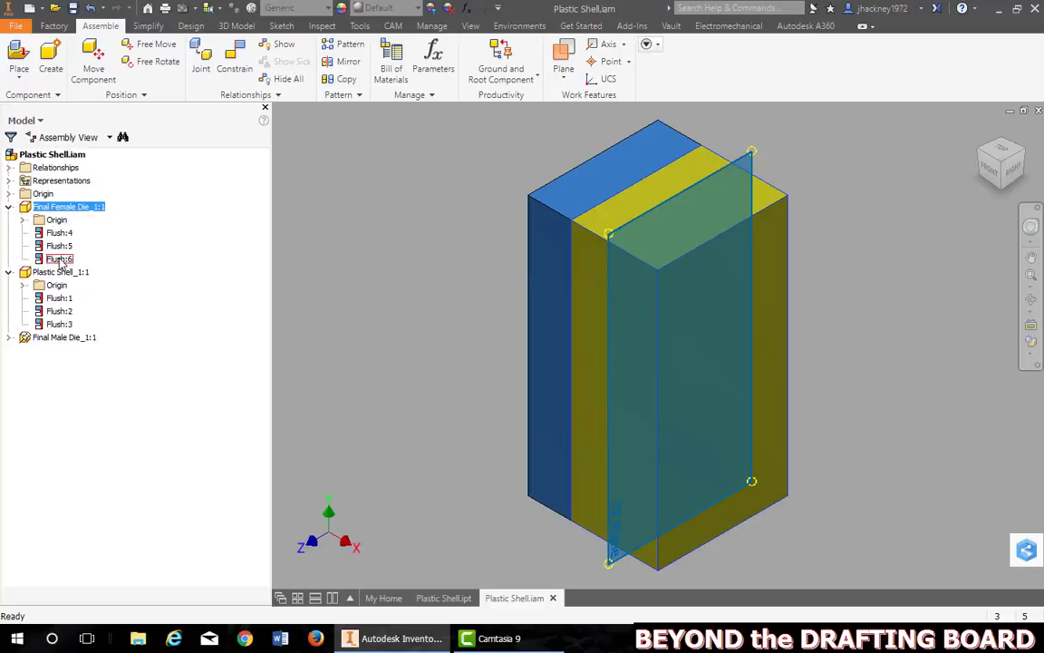
pyautogui.rightClick(60, 262)
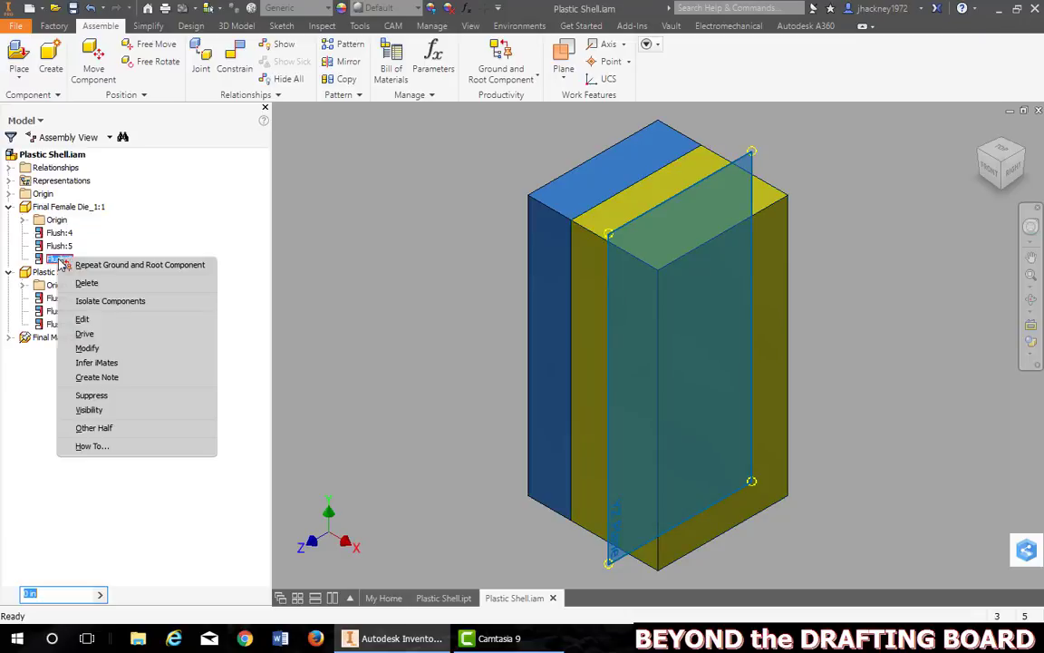
pyautogui.click(127, 397)
pyautogui.moveTo(604, 362); pyautogui.dragTo(689, 381)
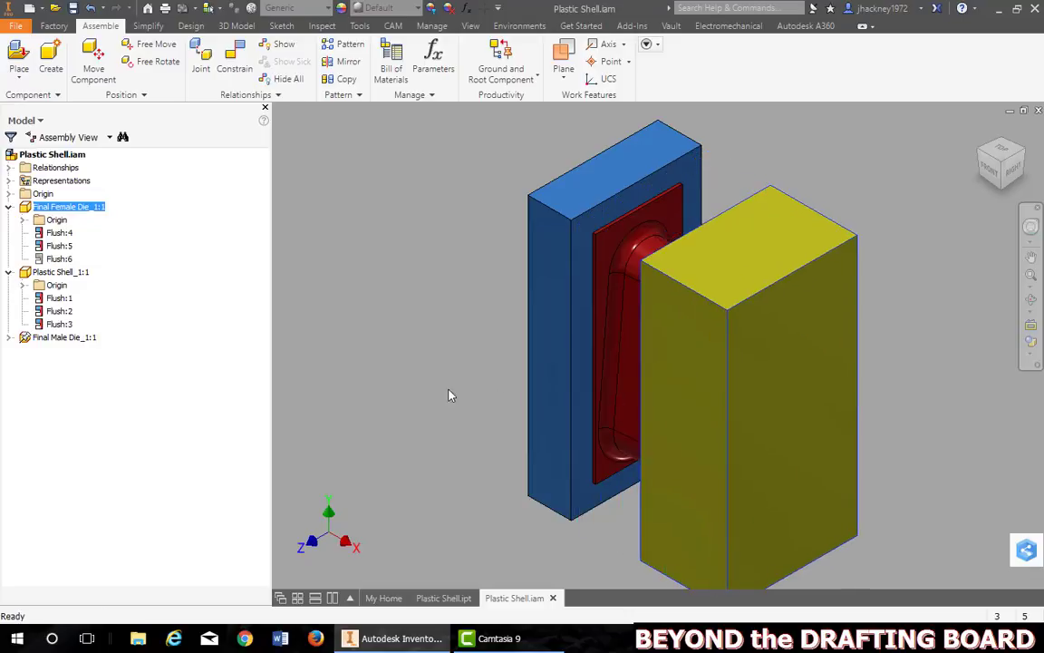
pyautogui.rightClick(60, 259)
pyautogui.click(106, 393)
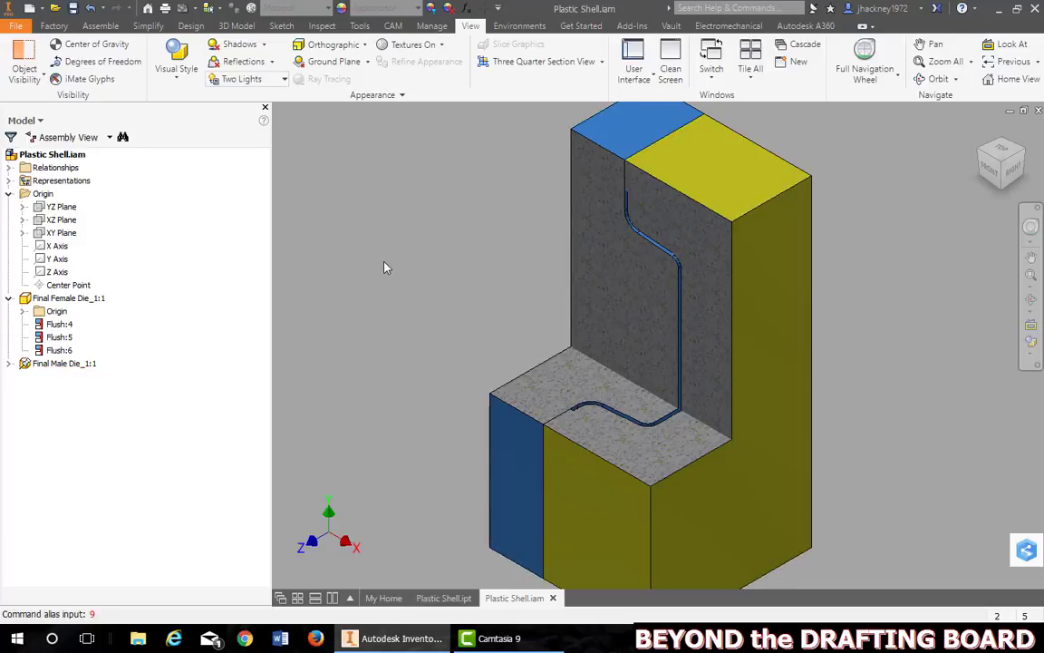
# End the three quarter section view of the die assembly.
pyautogui.click(571, 62)
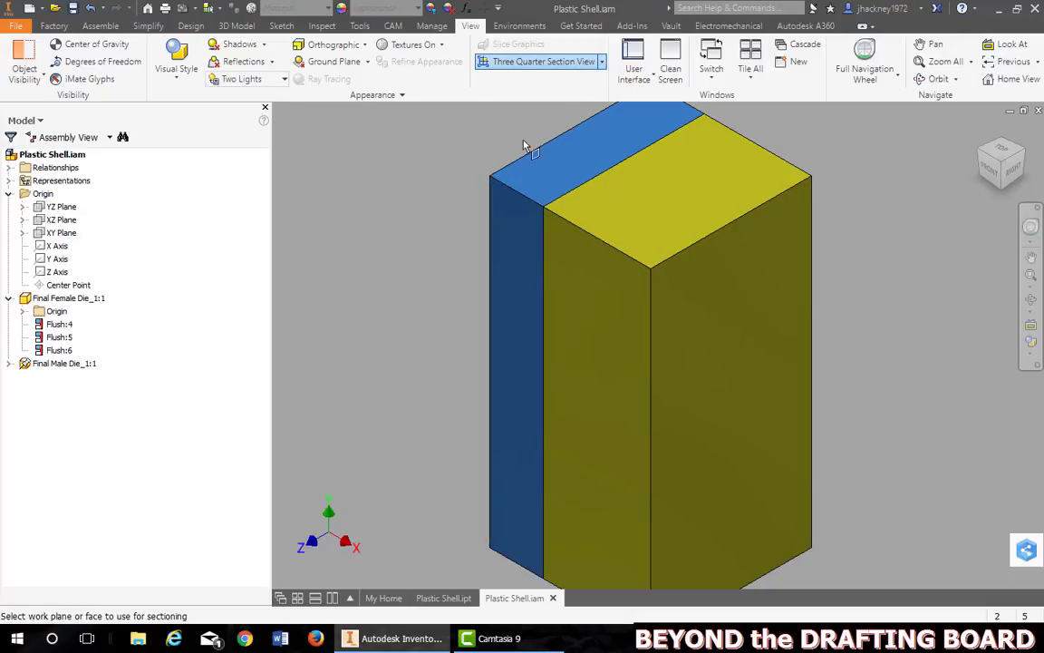
pyautogui.click(601, 62)
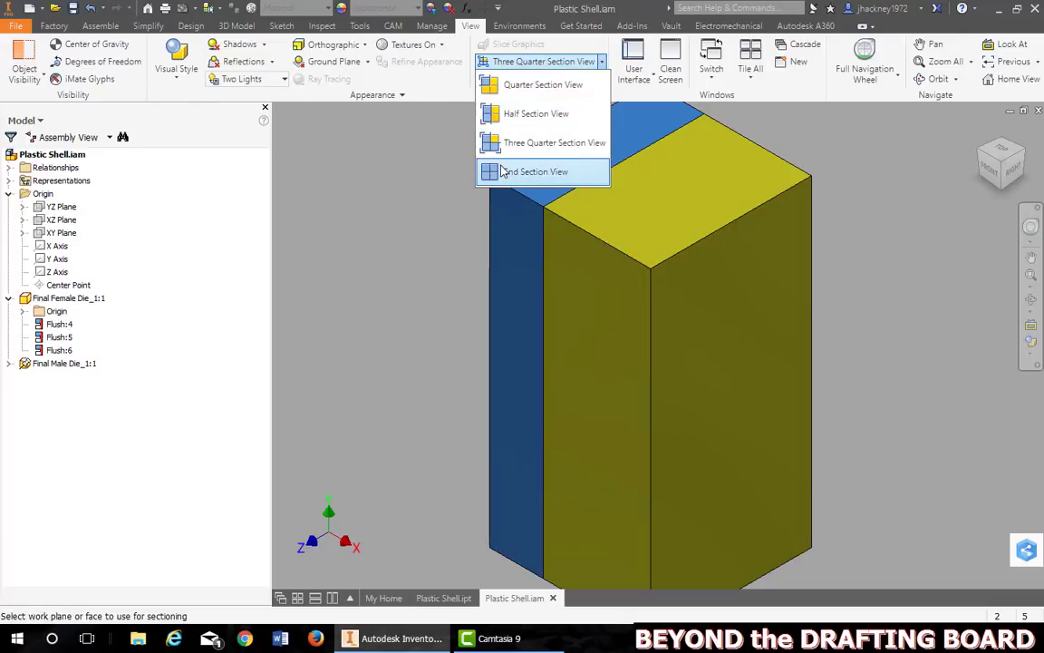
pyautogui.click(453, 169)
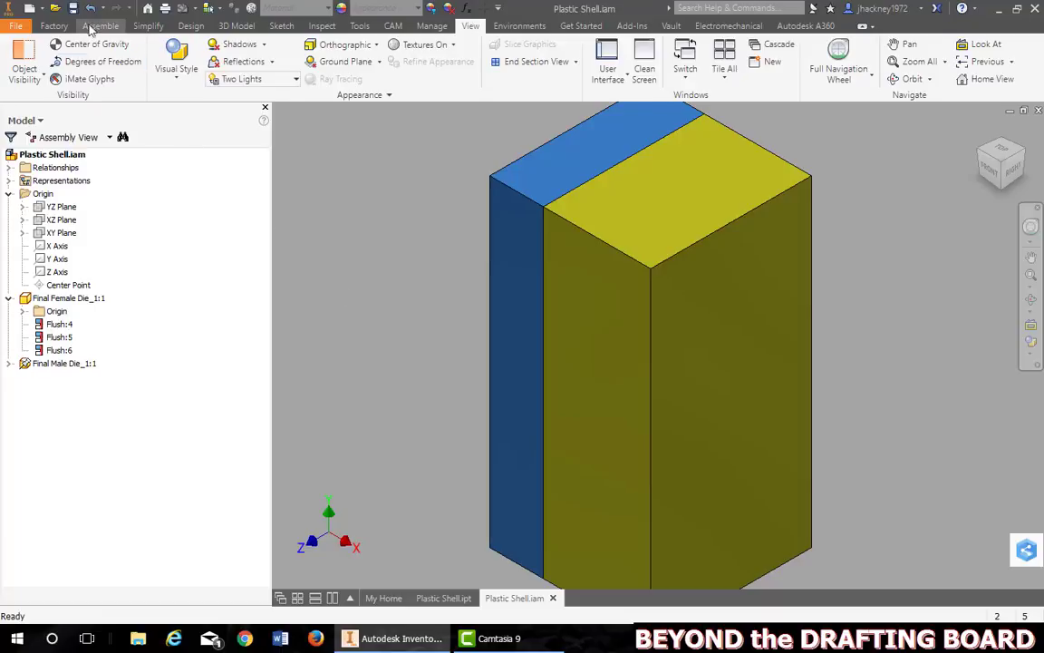
# Create a new part from the BtDB (in).ipt template and derive Plastic Shell.iam into it, maintaining each solid as a solid body.
pyautogui.click(29, 9)
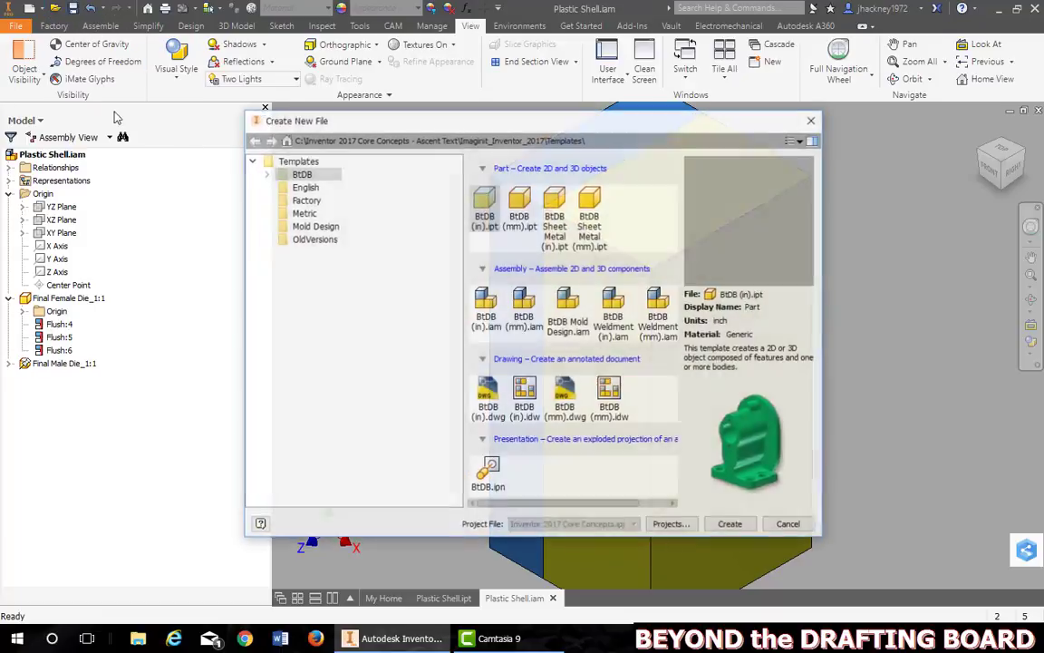
pyautogui.click(731, 525)
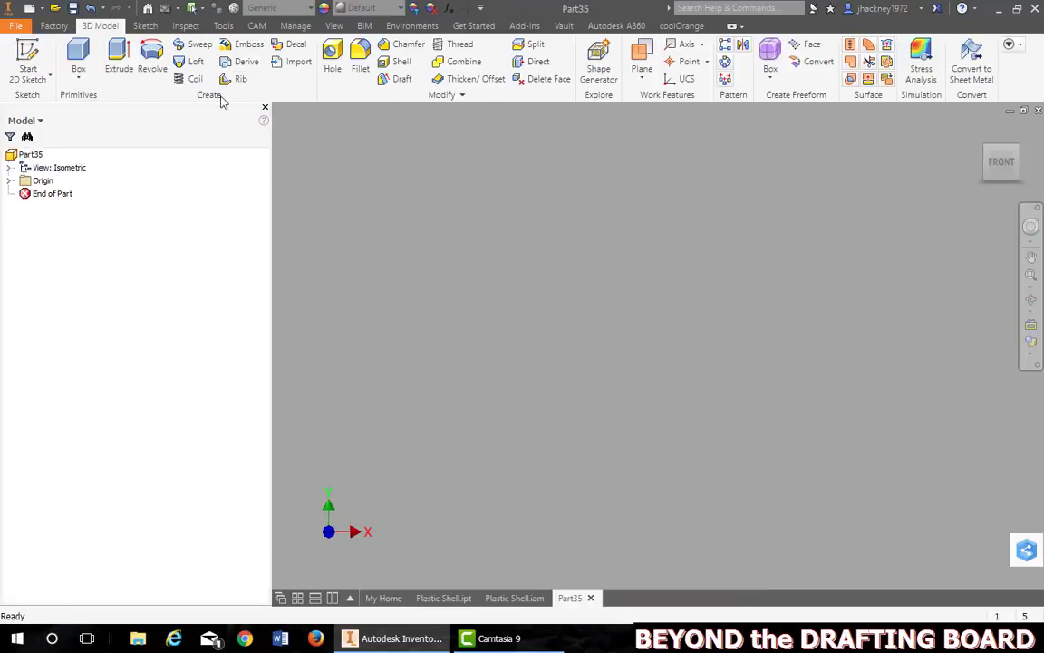
pyautogui.click(240, 68)
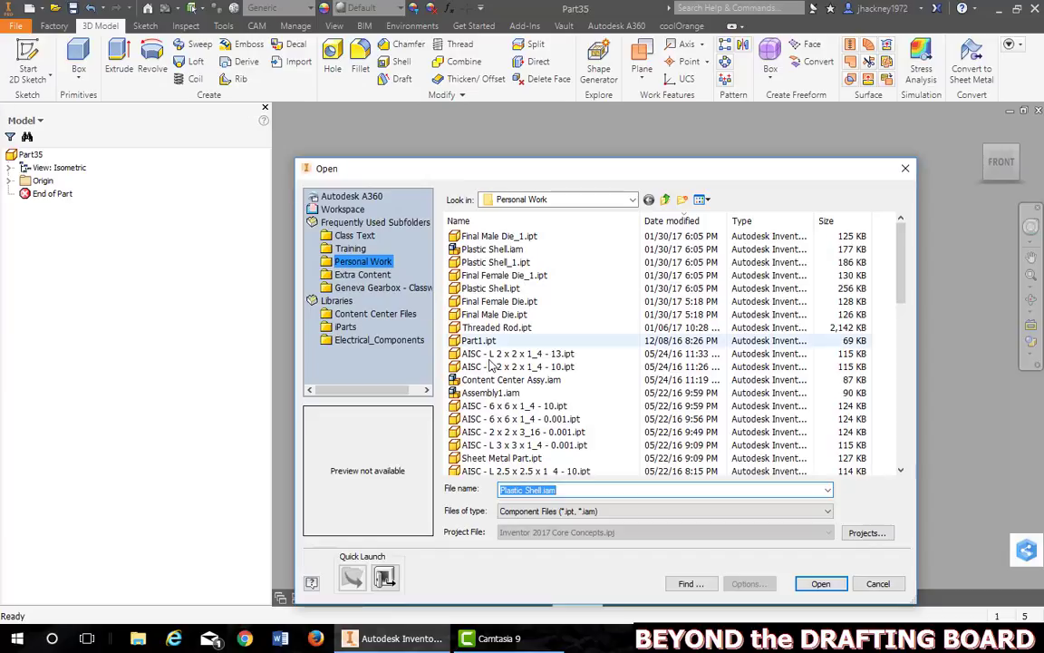
pyautogui.click(494, 248)
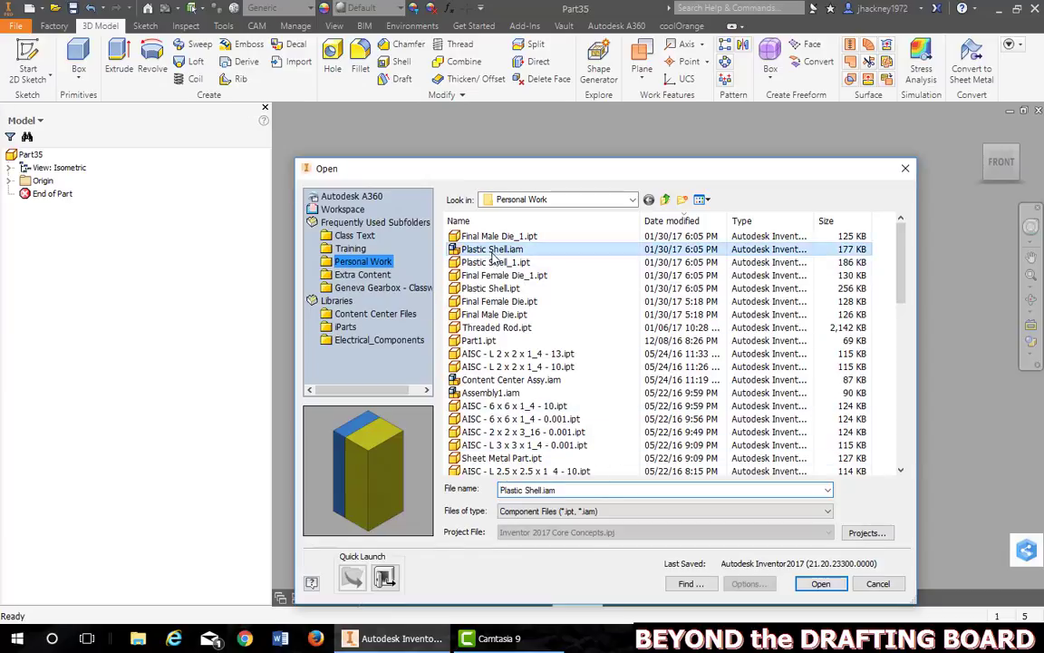
pyautogui.click(813, 585)
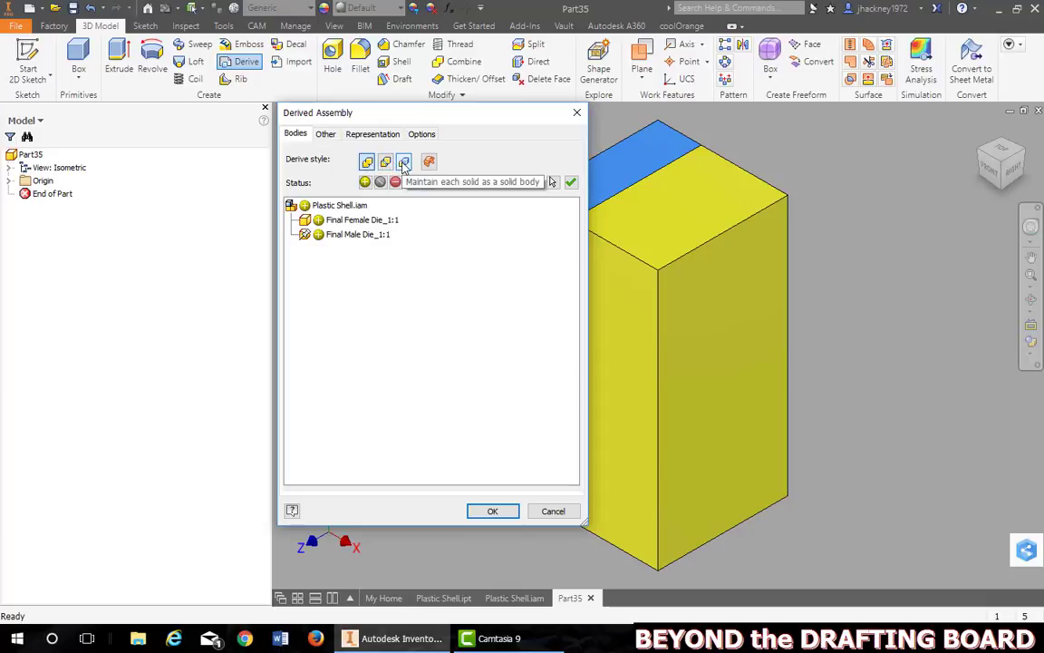
pyautogui.click(403, 164)
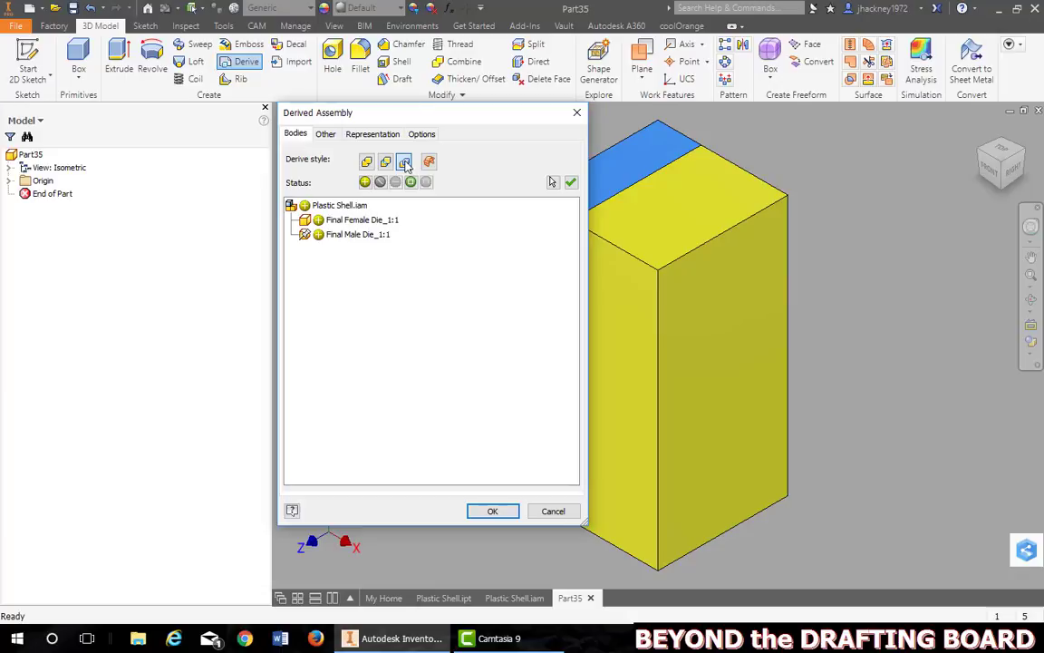
pyautogui.click(489, 509)
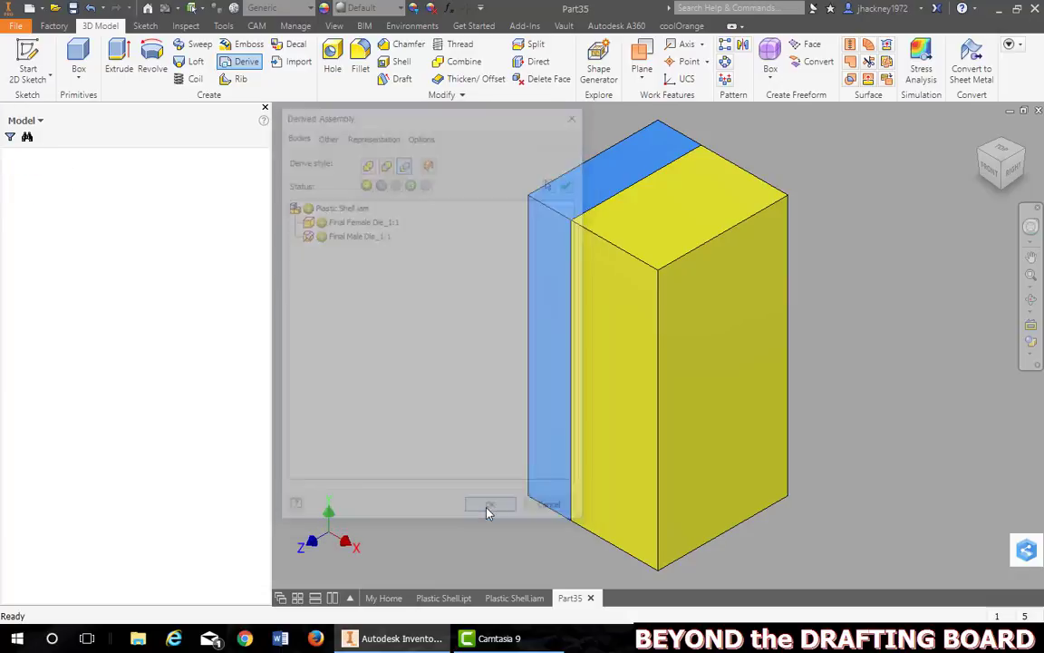
pyautogui.click(10, 166)
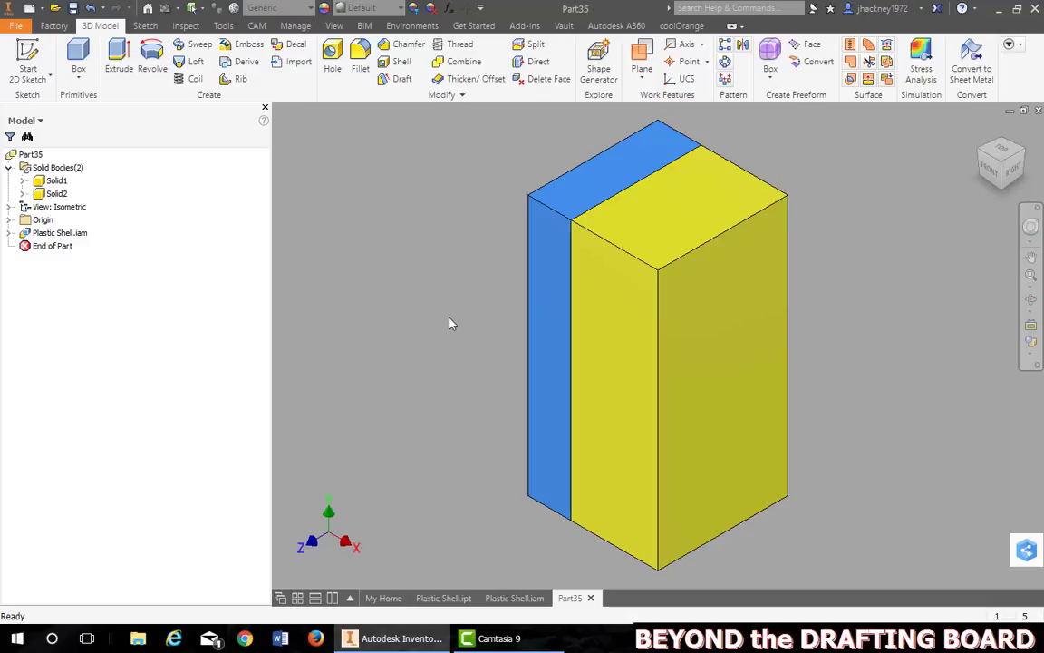
# Start a sketch on the large outer face of the yellow die and project that face's outline into it.
pyautogui.rightClick(693, 341)
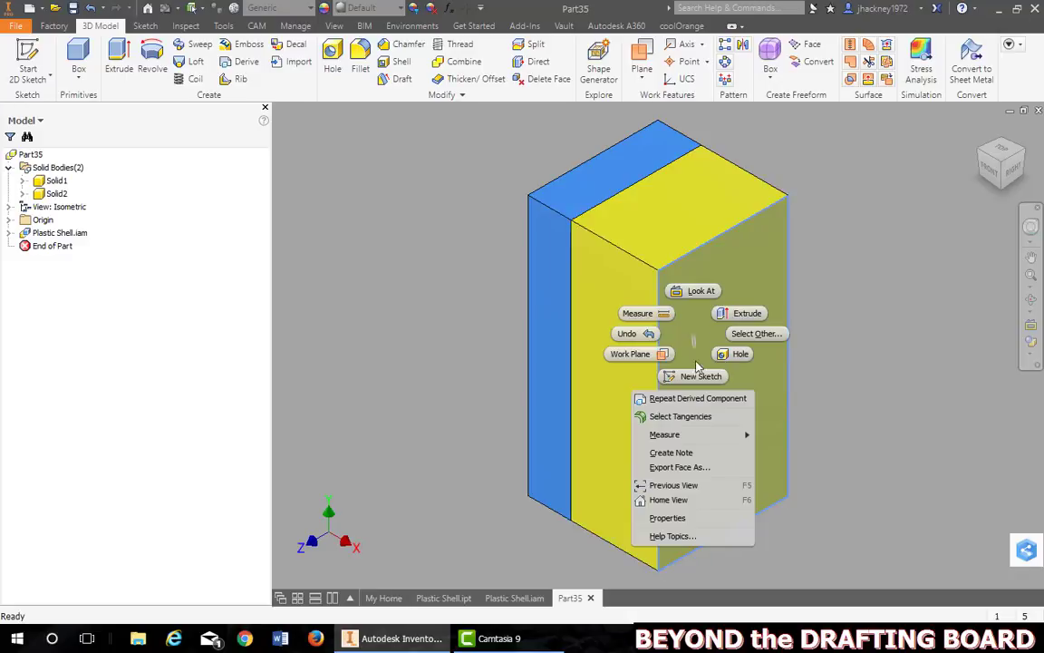
pyautogui.click(700, 377)
pyautogui.click(699, 380)
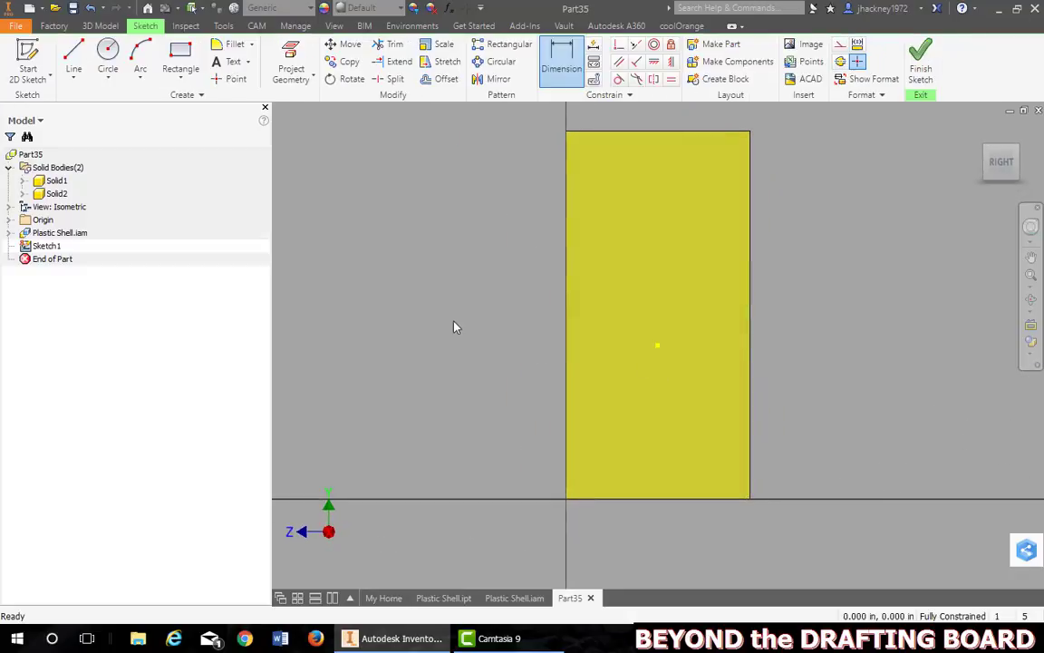
pyautogui.click(291, 68)
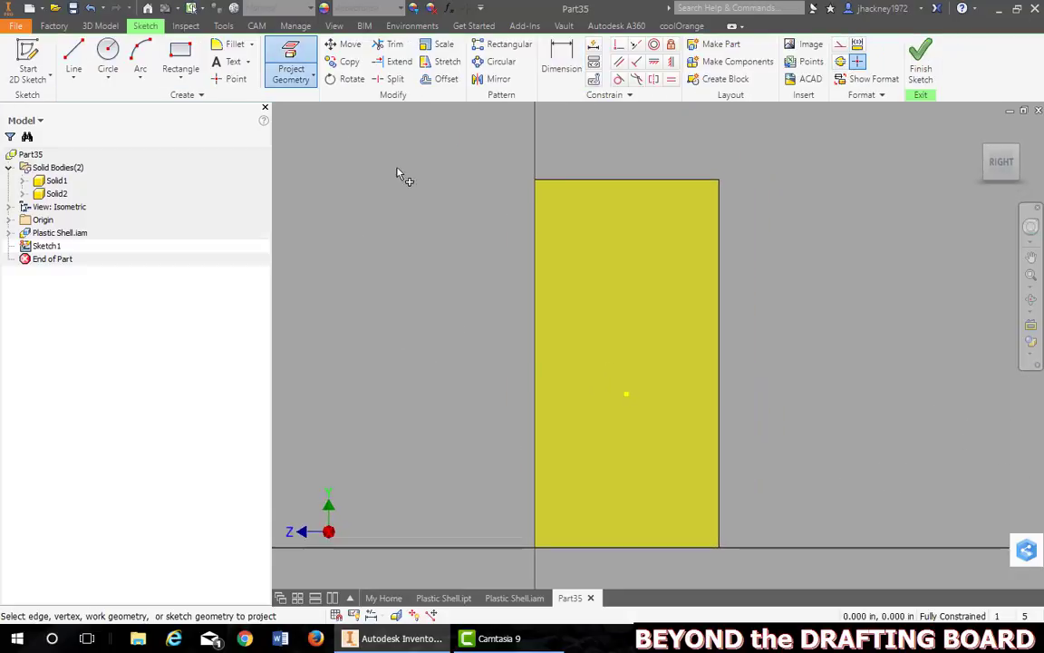
pyautogui.click(558, 193)
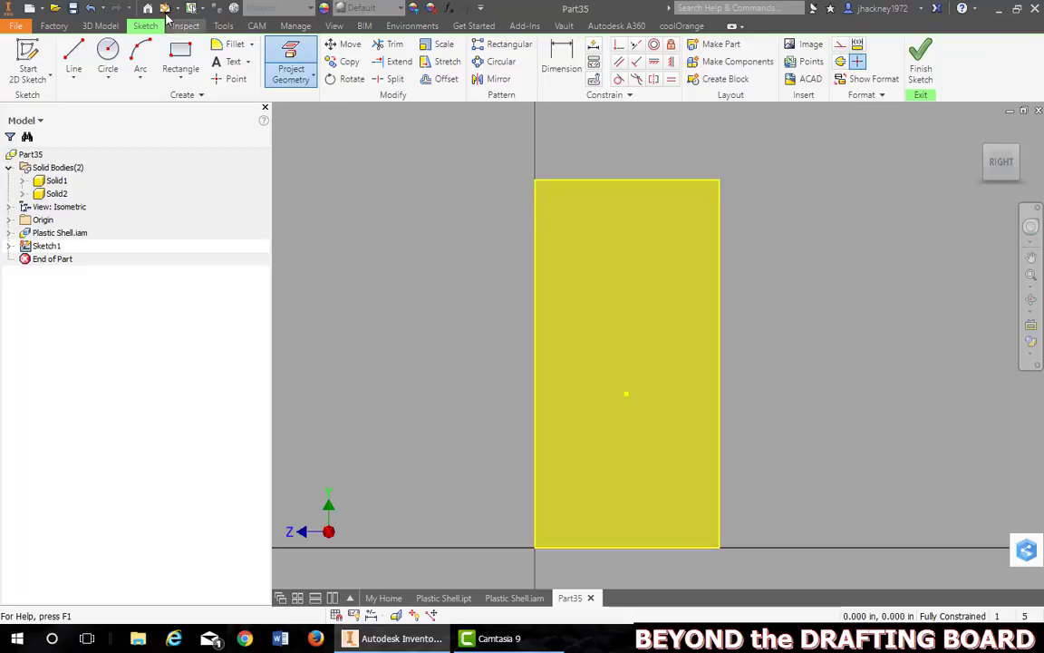
# Extrude the projected outline back through both dies as a new solid, using the measured overall die depth of 3.000 in as the distance.
pyautogui.click(101, 26)
pyautogui.click(119, 64)
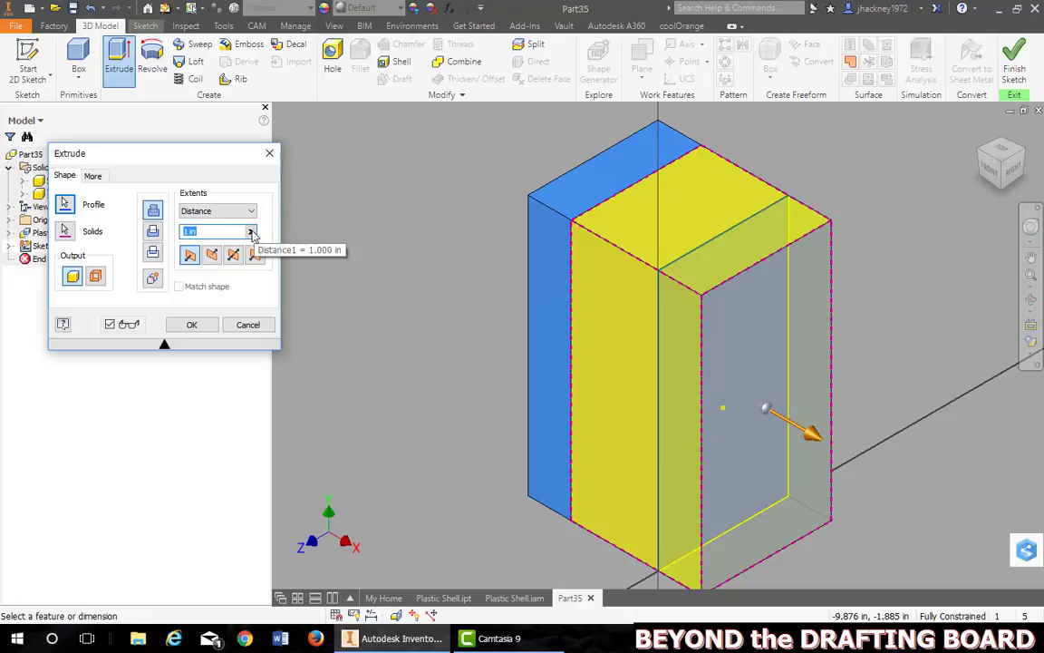
pyautogui.click(251, 232)
pyautogui.click(292, 230)
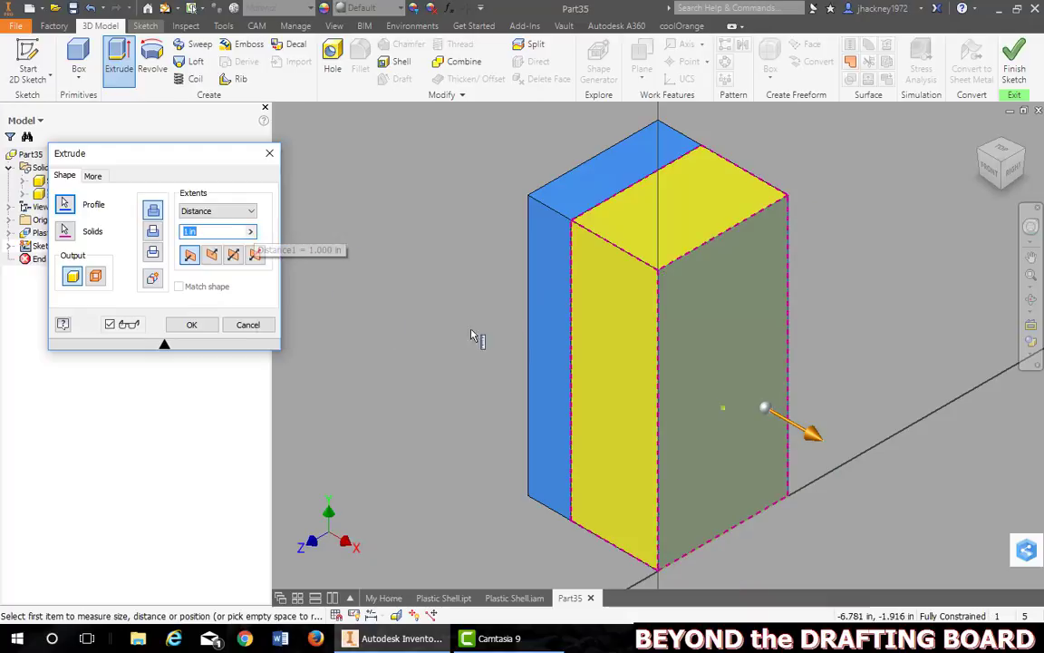
pyautogui.click(687, 326)
pyautogui.click(542, 210)
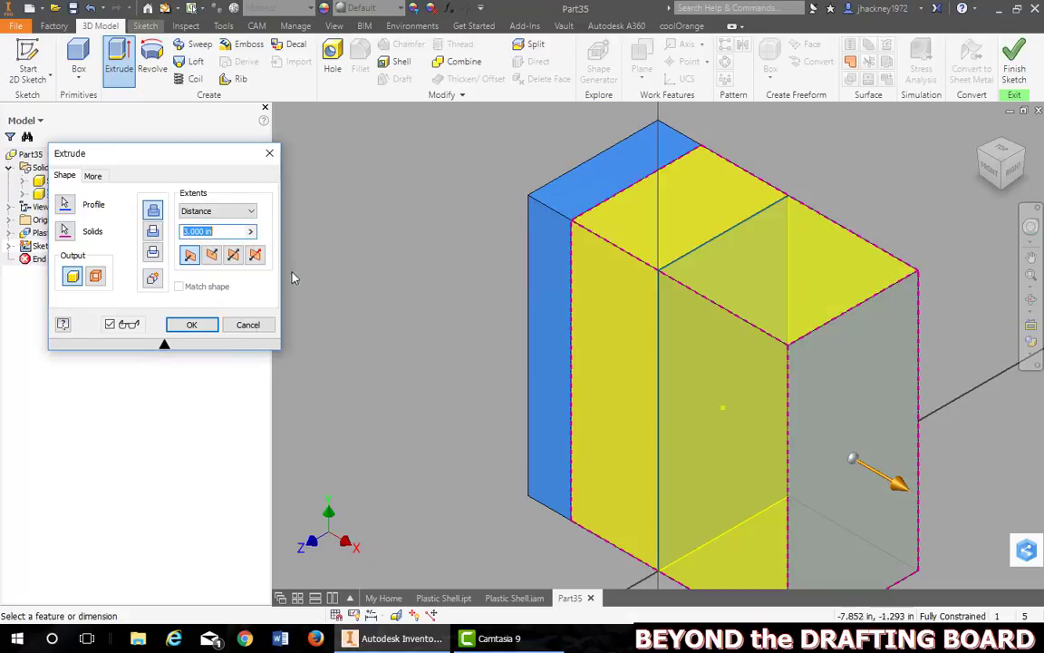
pyautogui.click(211, 255)
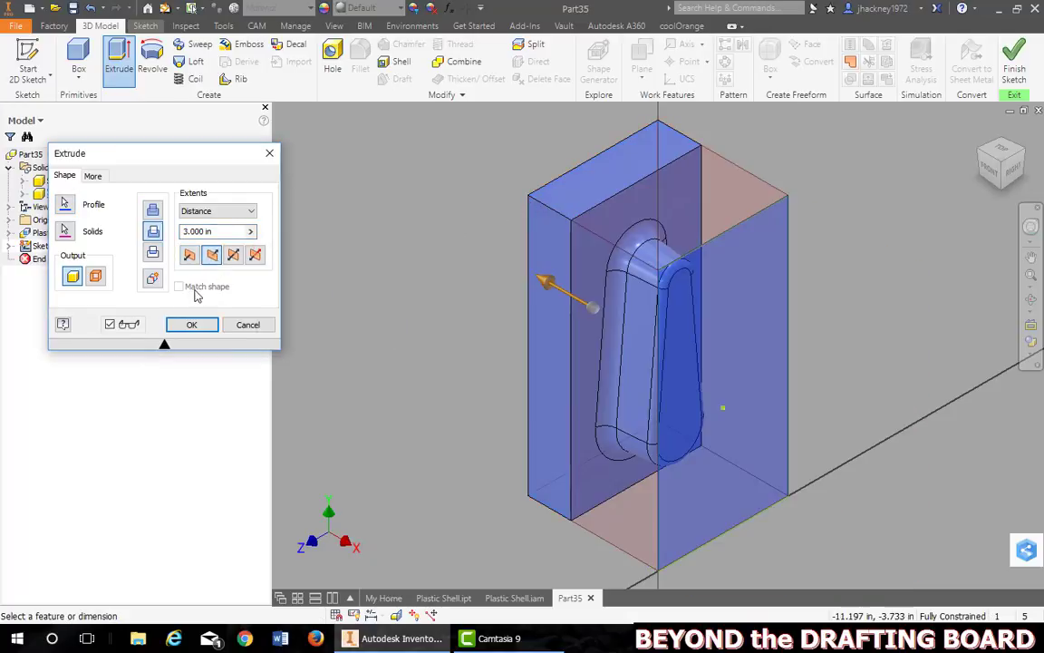
pyautogui.click(153, 279)
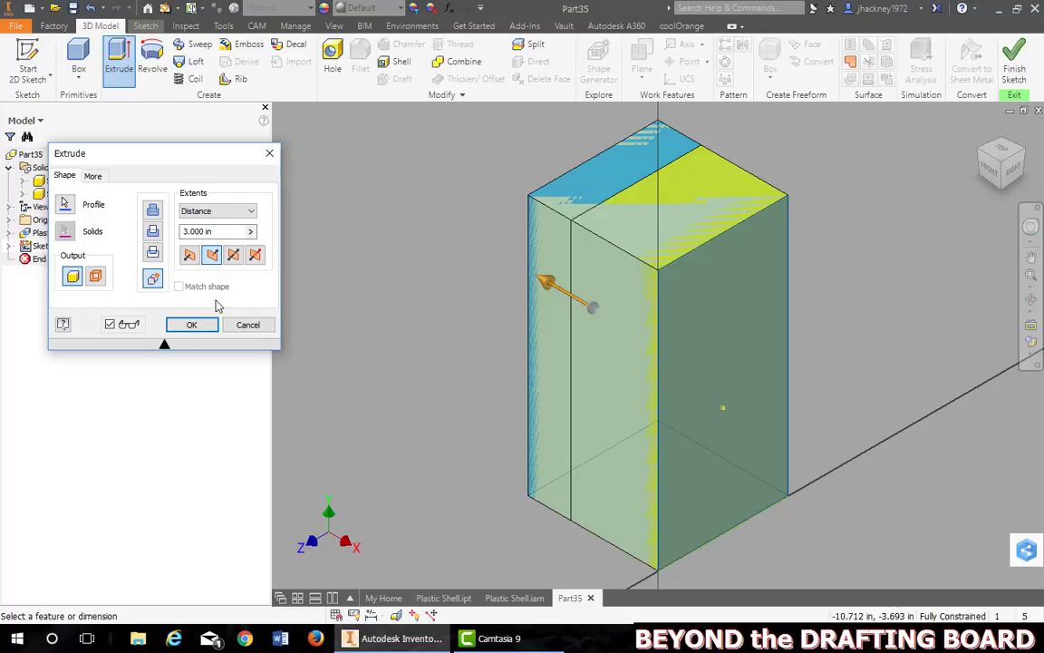
pyautogui.click(194, 324)
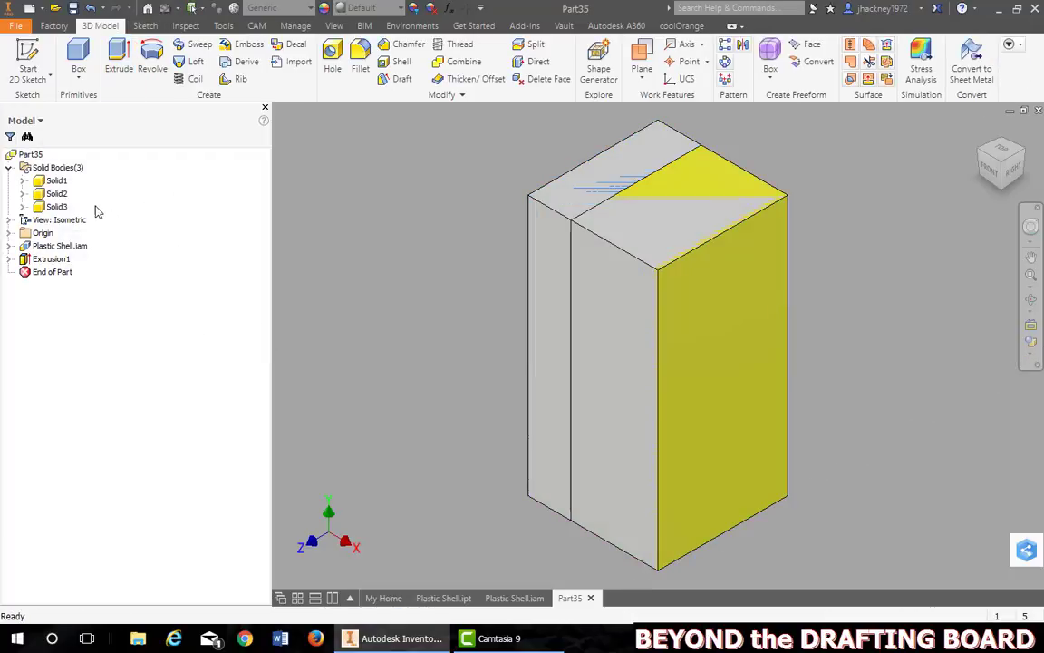
# Rename the extruded body Solid3 as Plastic Shell in its body properties.
pyautogui.click(62, 208)
pyautogui.rightClick(62, 207)
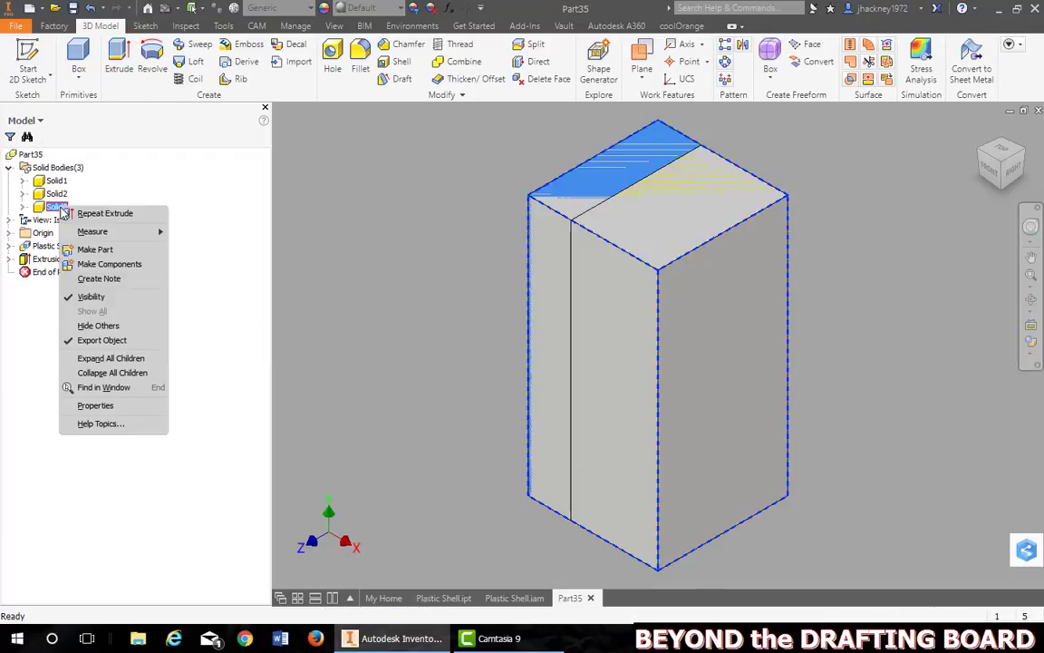
pyautogui.click(118, 407)
pyautogui.write('P')
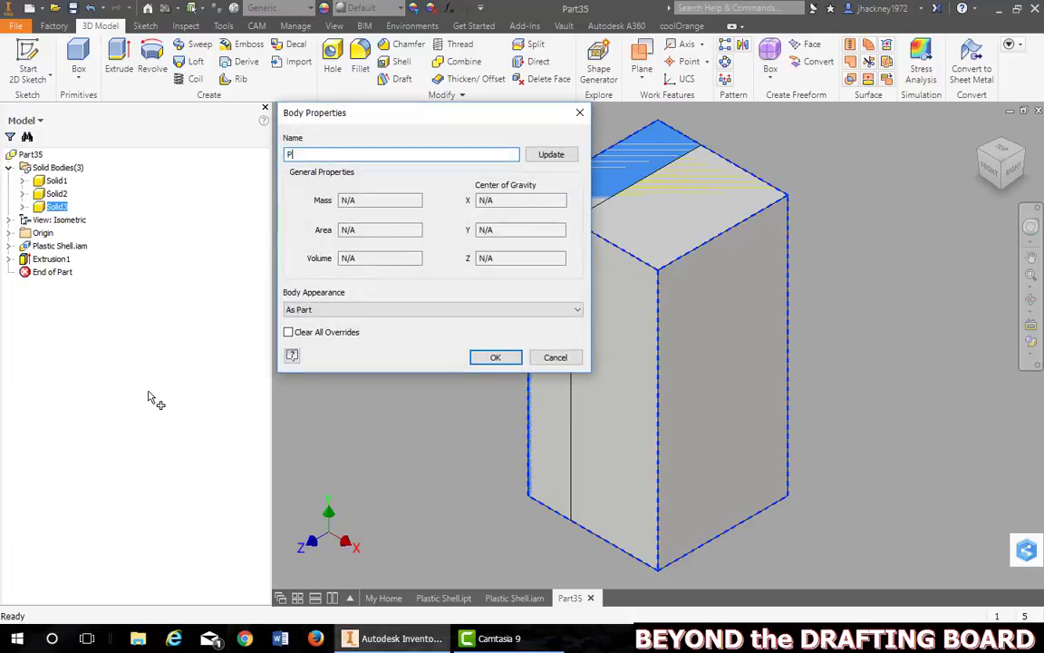
pyautogui.write('lastic Shell')
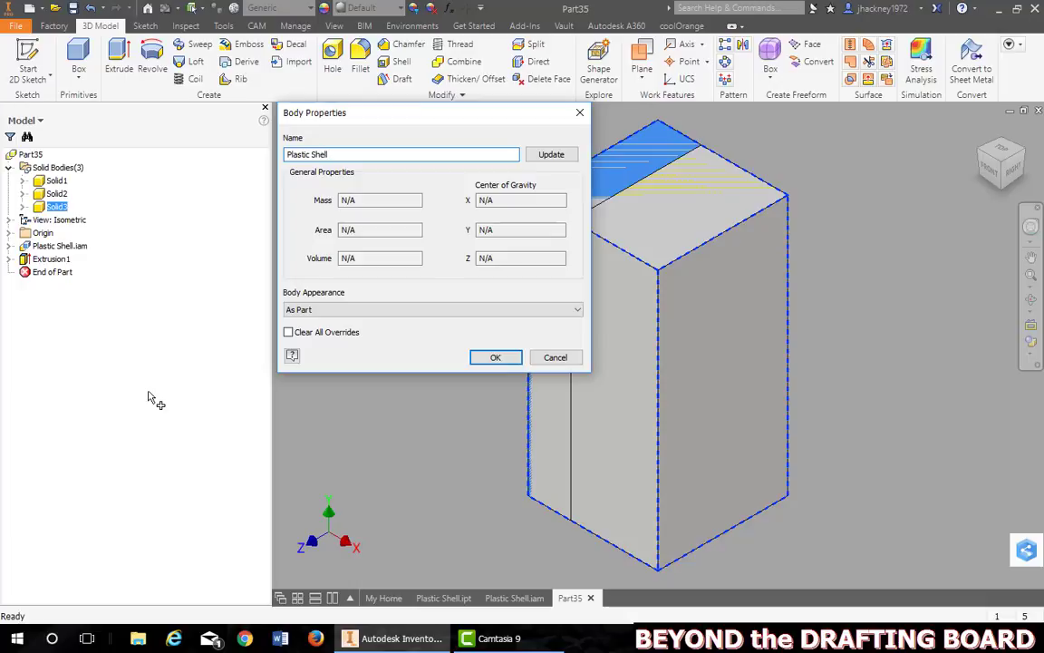
pyautogui.click(482, 359)
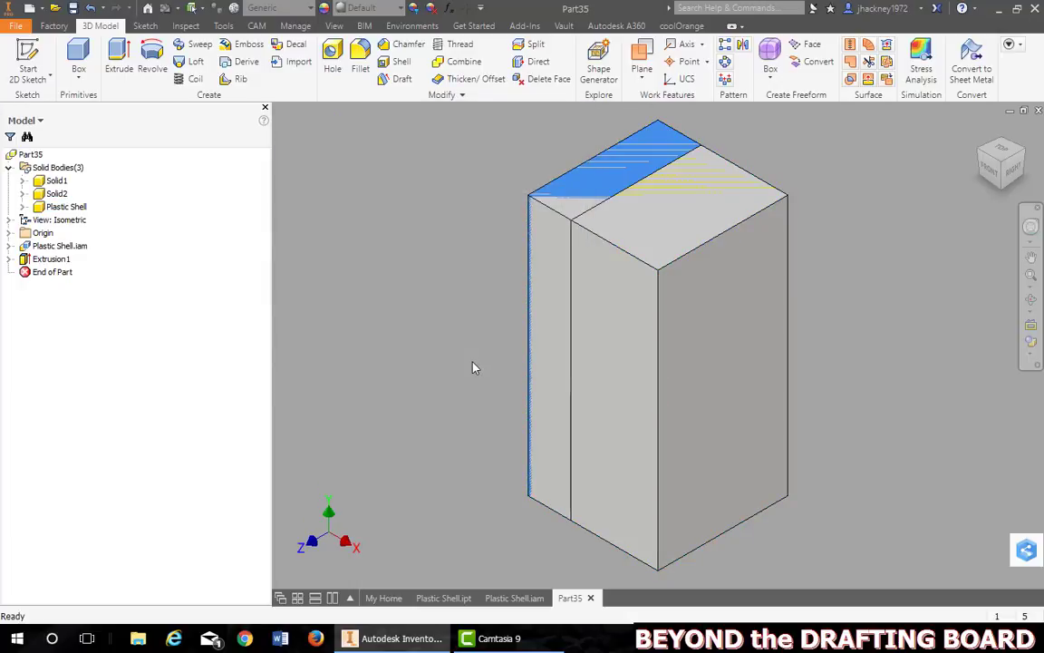
# Cut Solid1 and Solid2 from the Plastic Shell body with Combine, without keeping the toolbodies, and inspect the shell from its hollow side.
pyautogui.click(458, 62)
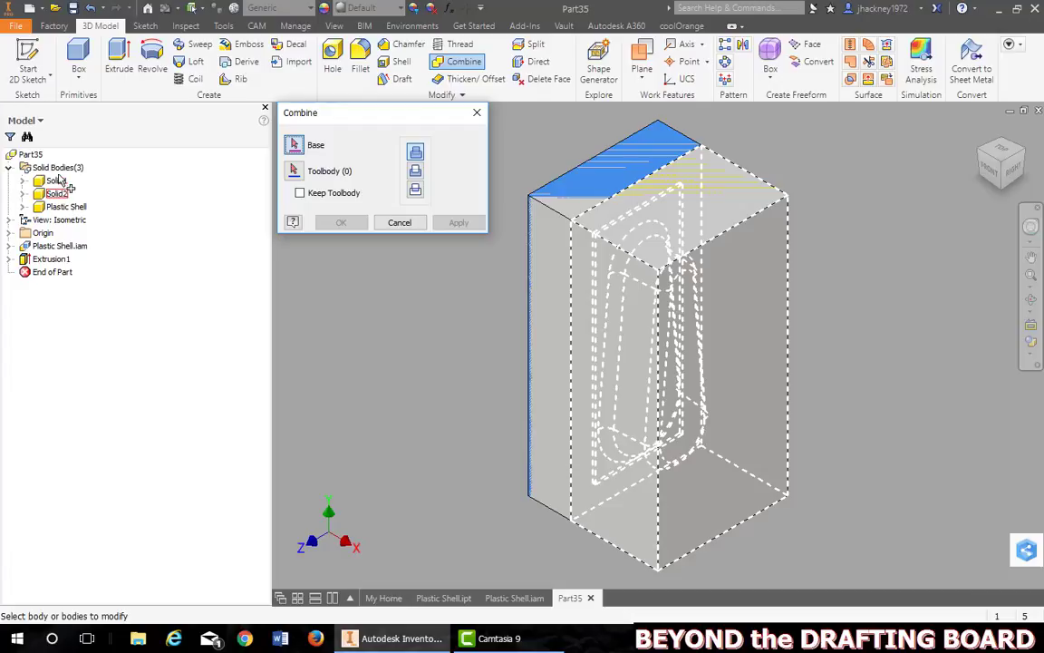
pyautogui.click(66, 207)
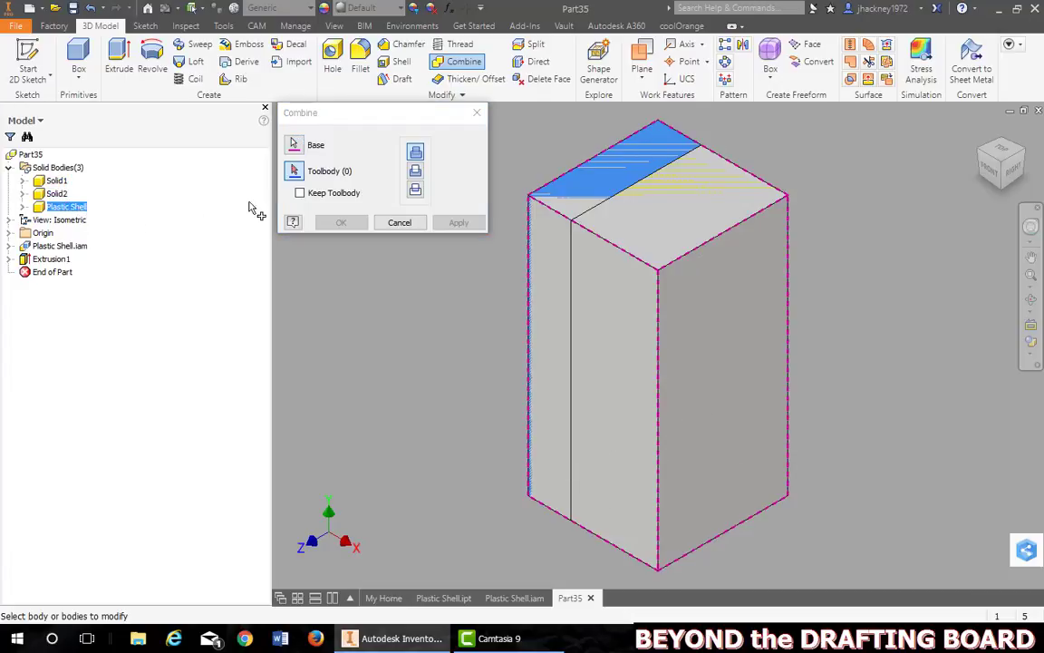
pyautogui.click(294, 172)
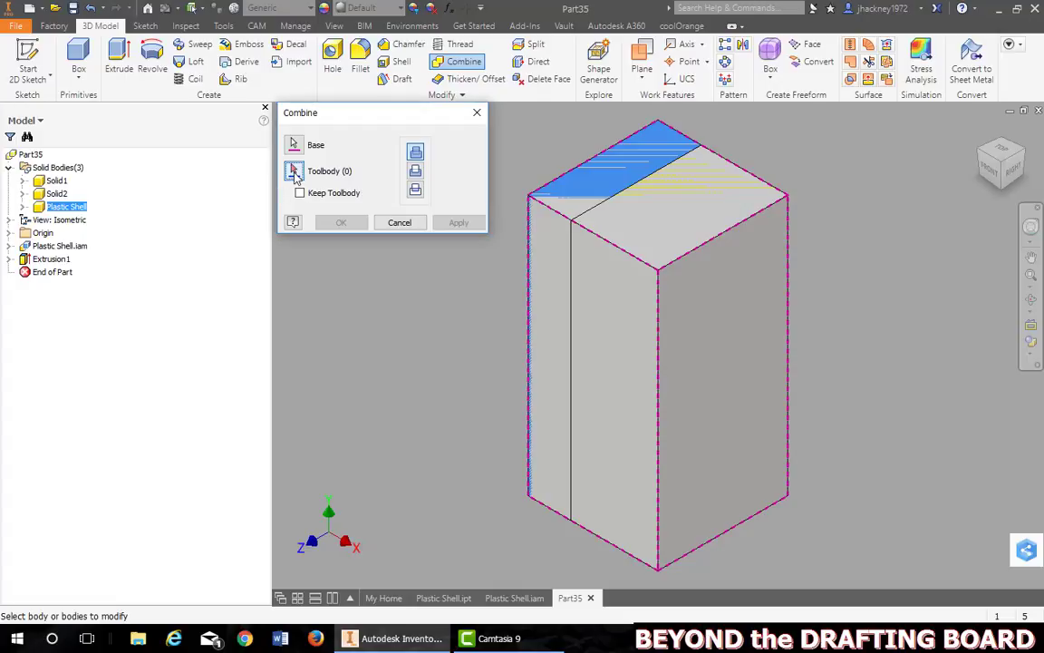
pyautogui.click(55, 194)
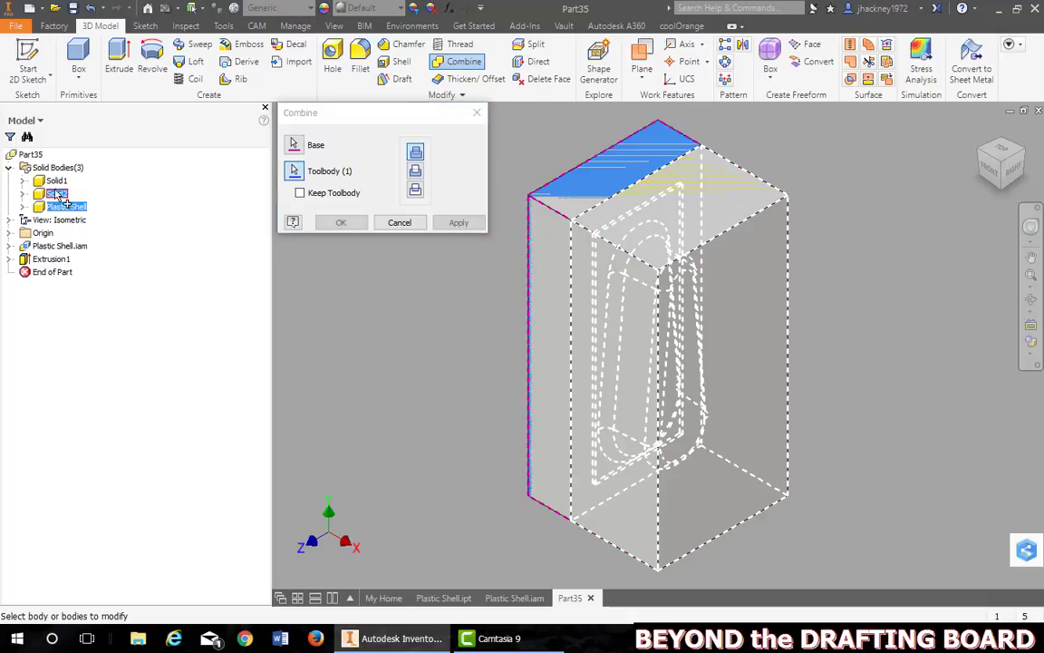
pyautogui.click(60, 181)
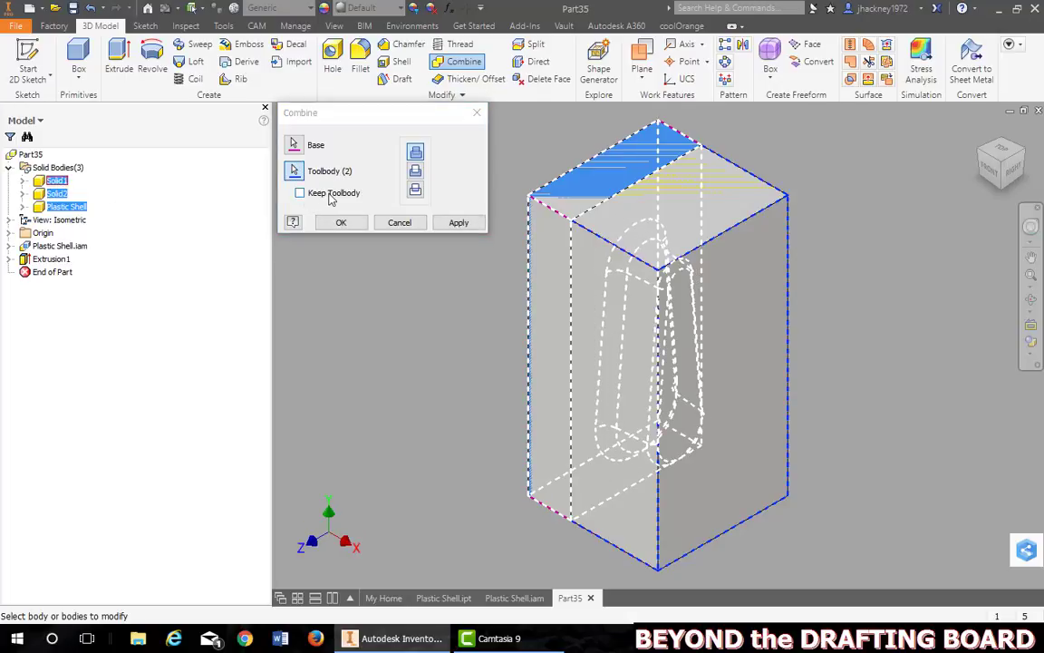
pyautogui.click(415, 170)
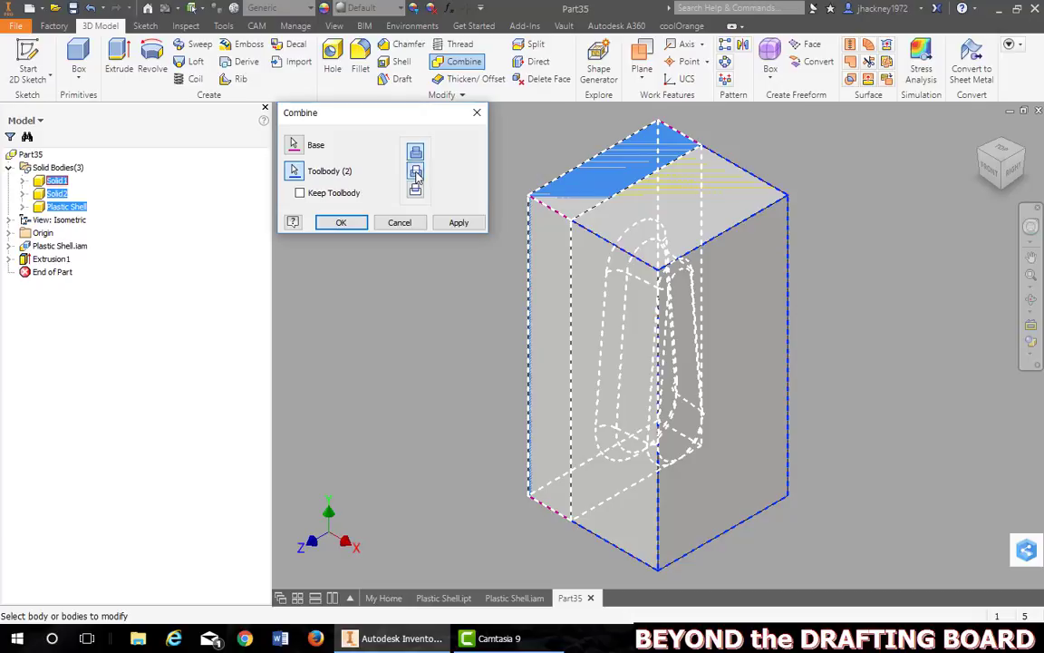
pyautogui.click(343, 223)
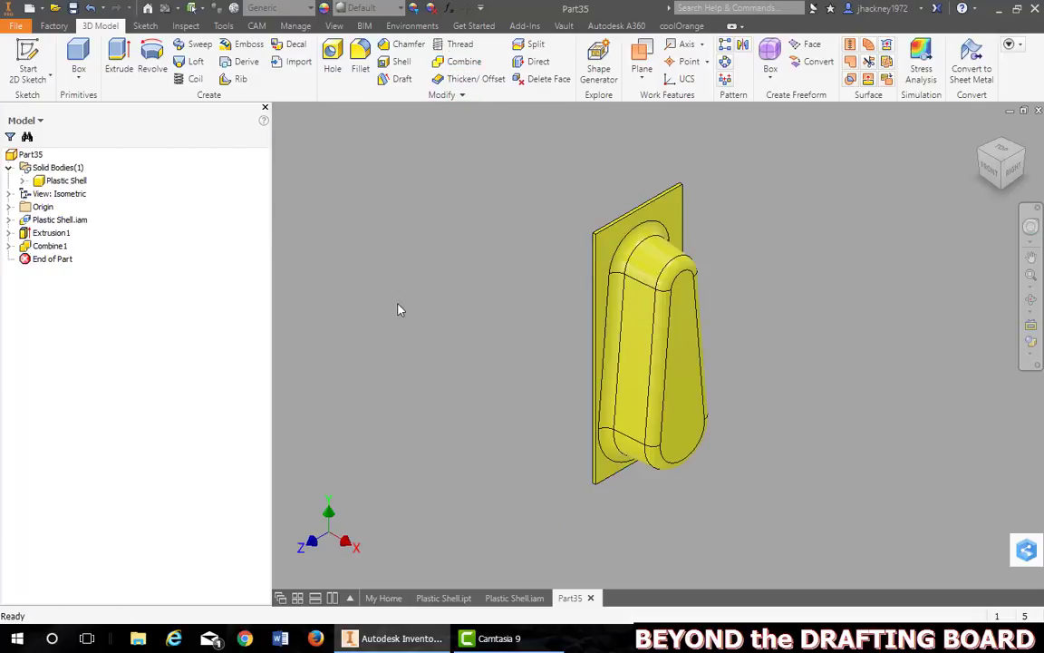
pyautogui.keyDown('shift'); pyautogui.moveTo(576, 334); pyautogui.dragTo(811, 325, button='middle'); pyautogui.keyUp('shift')
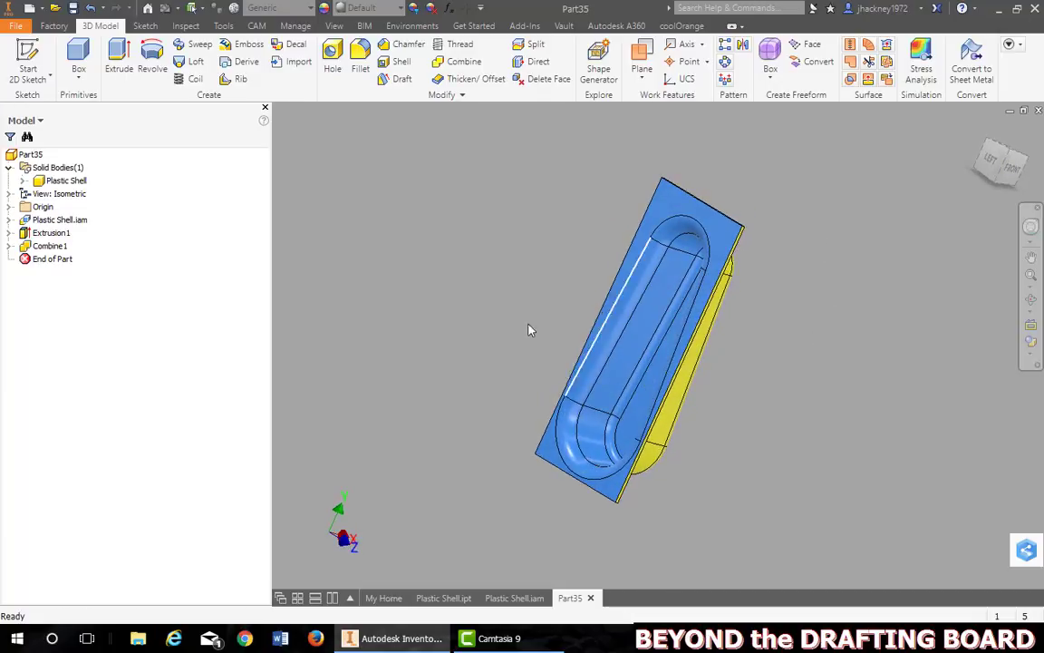